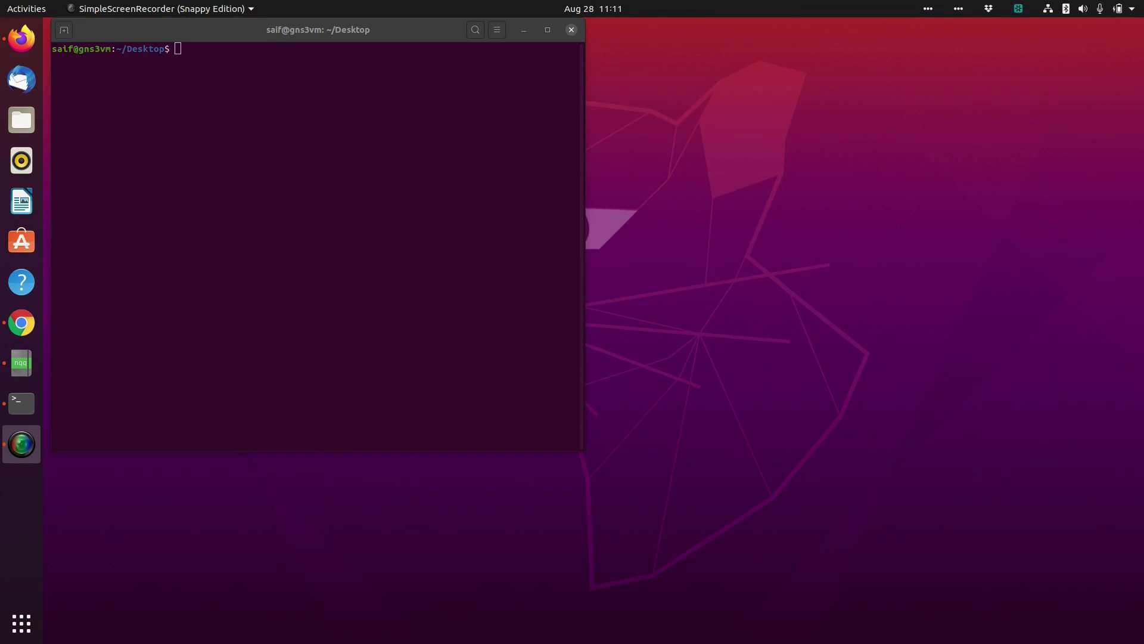
Step: Bring the 'Install windows 10 on Ubuntu KVM' guide forward in Firefox and scroll up to its Prerequisite section
{"action": "key", "text": "alt+Tab"}
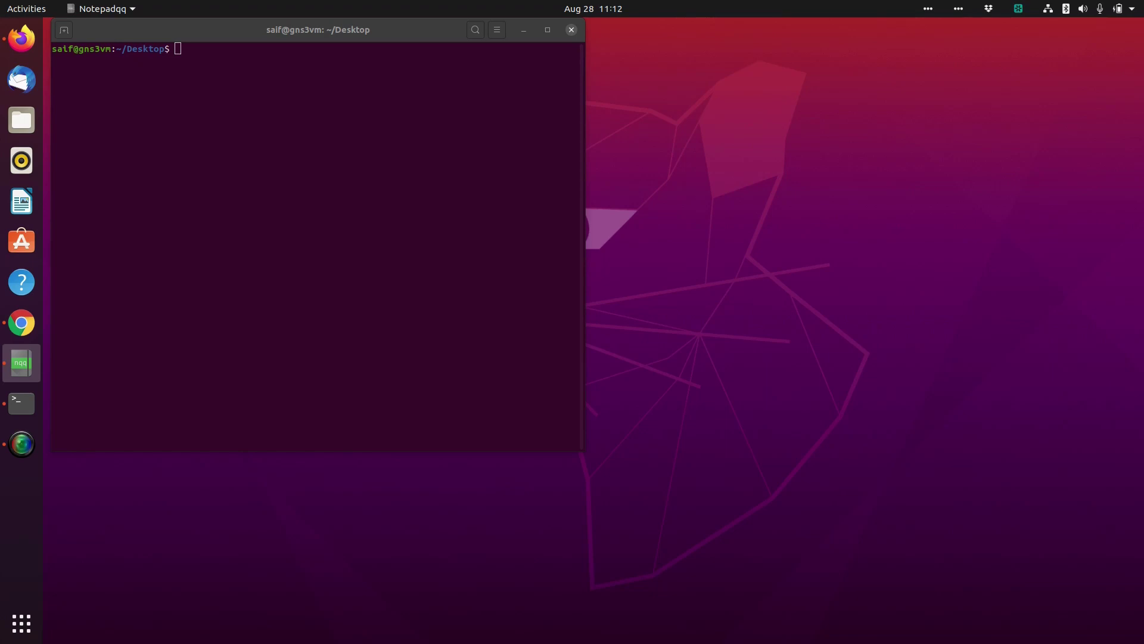
{"action": "left_click", "coordinate": [25, 44]}
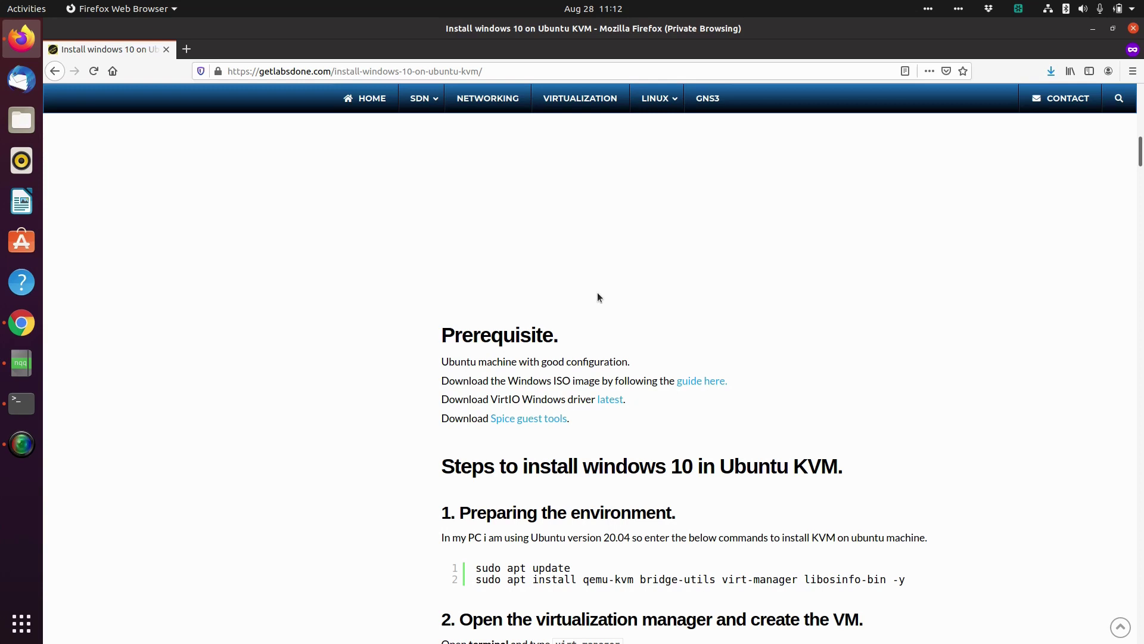
{"action": "scroll", "coordinate": [524, 387], "scroll_direction": "up", "scroll_amount": 2}
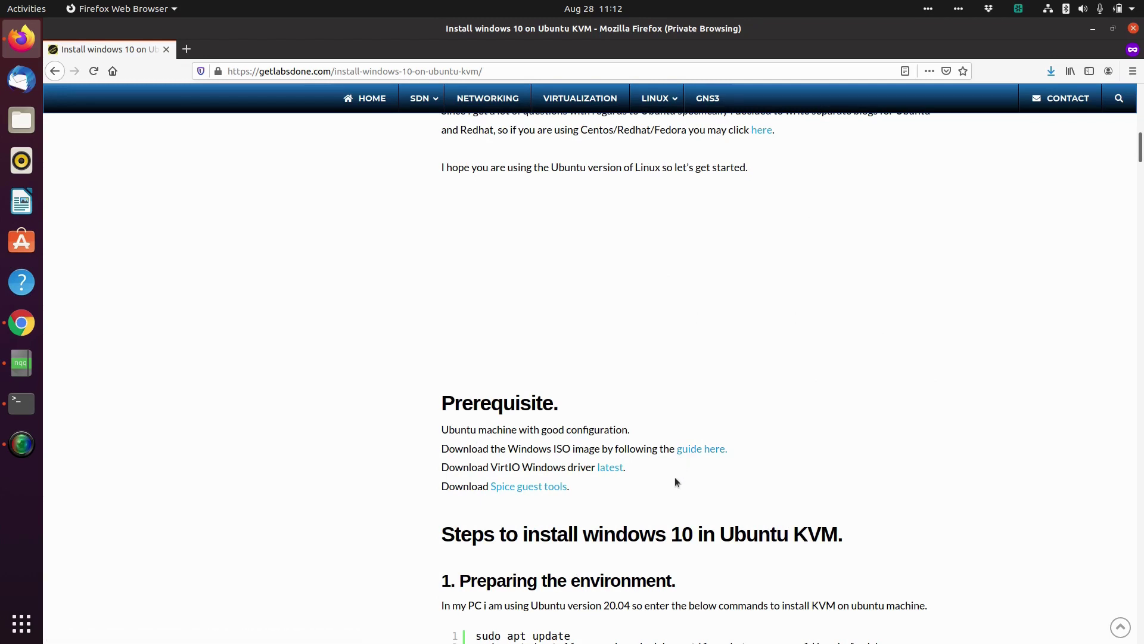
Step: Save the virtio-win-0.1.185.iso VirtIO driver image to disk from the guide's 'latest' link
{"action": "right_click", "coordinate": [617, 470]}
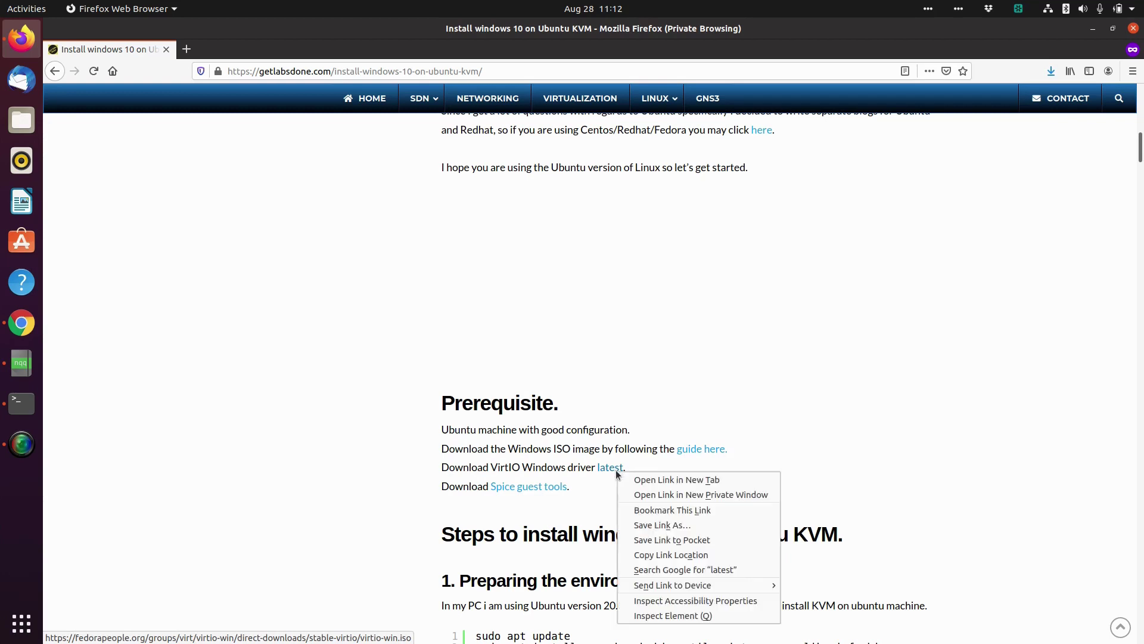
{"action": "left_click", "coordinate": [631, 478]}
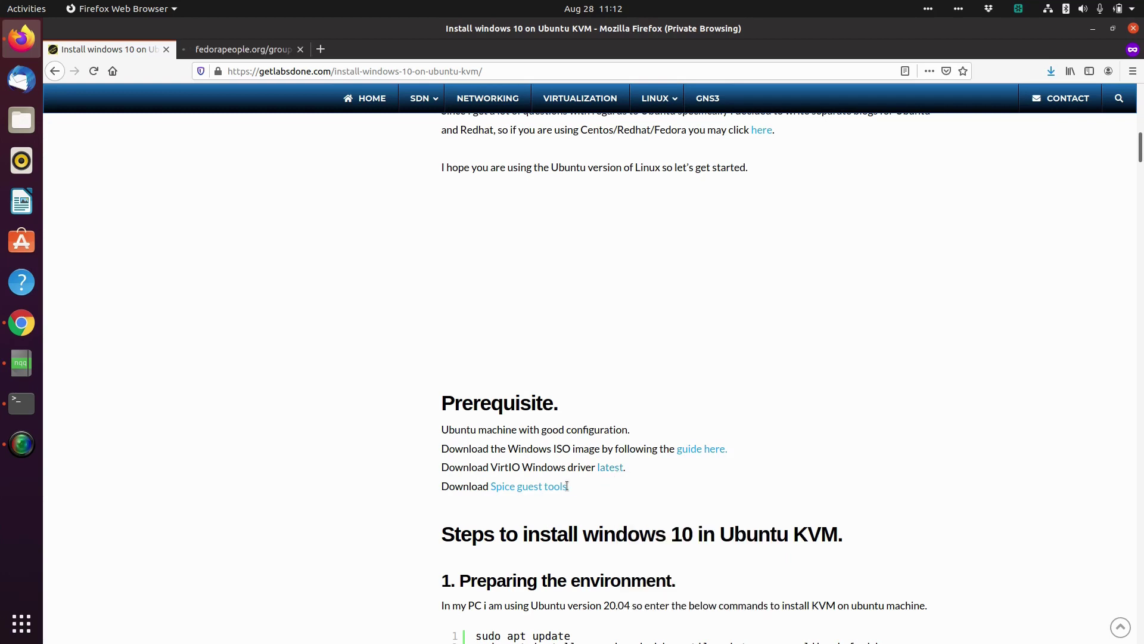
{"action": "left_click", "coordinate": [317, 348]}
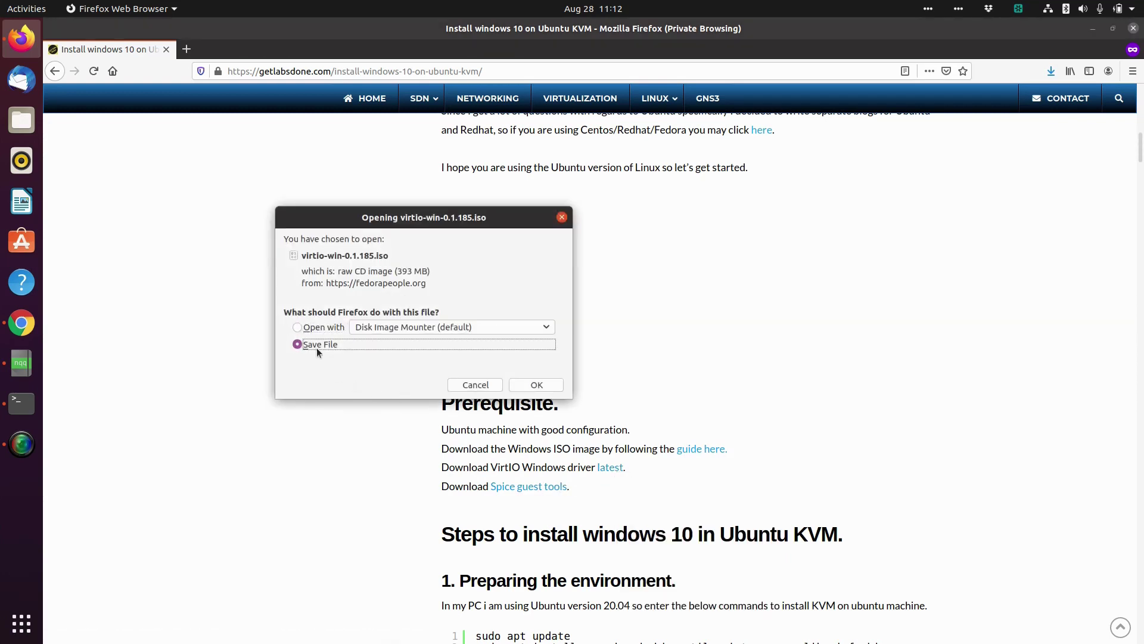
{"action": "left_click", "coordinate": [526, 386]}
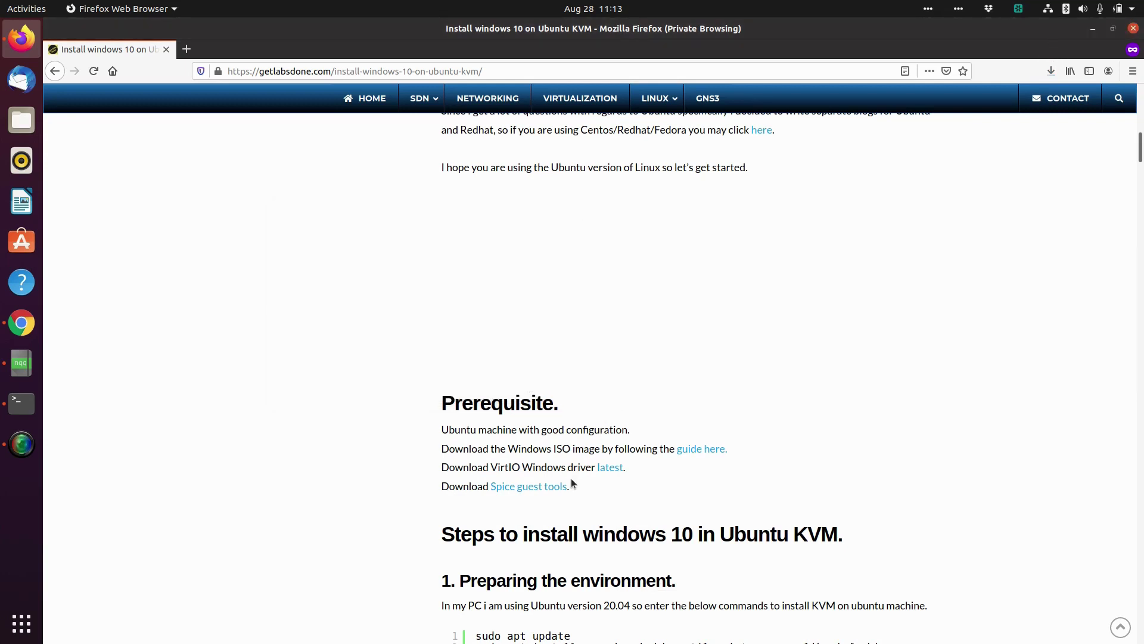
Step: Save spice-guest-tools-latest.exe from spice-space.org to disk
{"action": "left_click", "coordinate": [544, 487]}
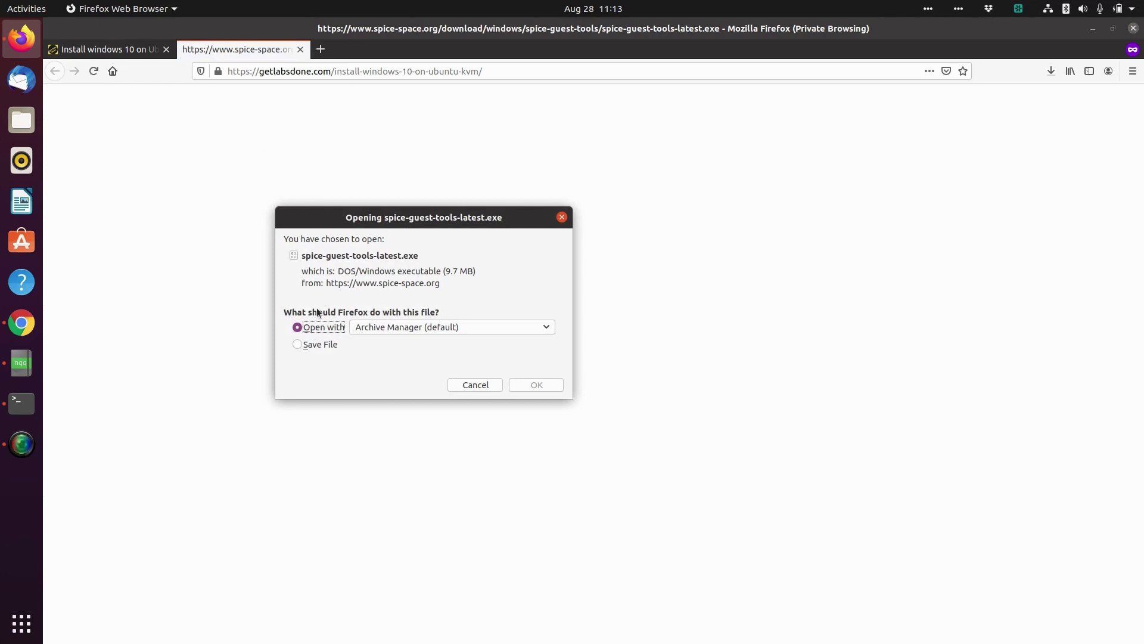
{"action": "left_click", "coordinate": [316, 345]}
{"action": "left_click", "coordinate": [534, 384]}
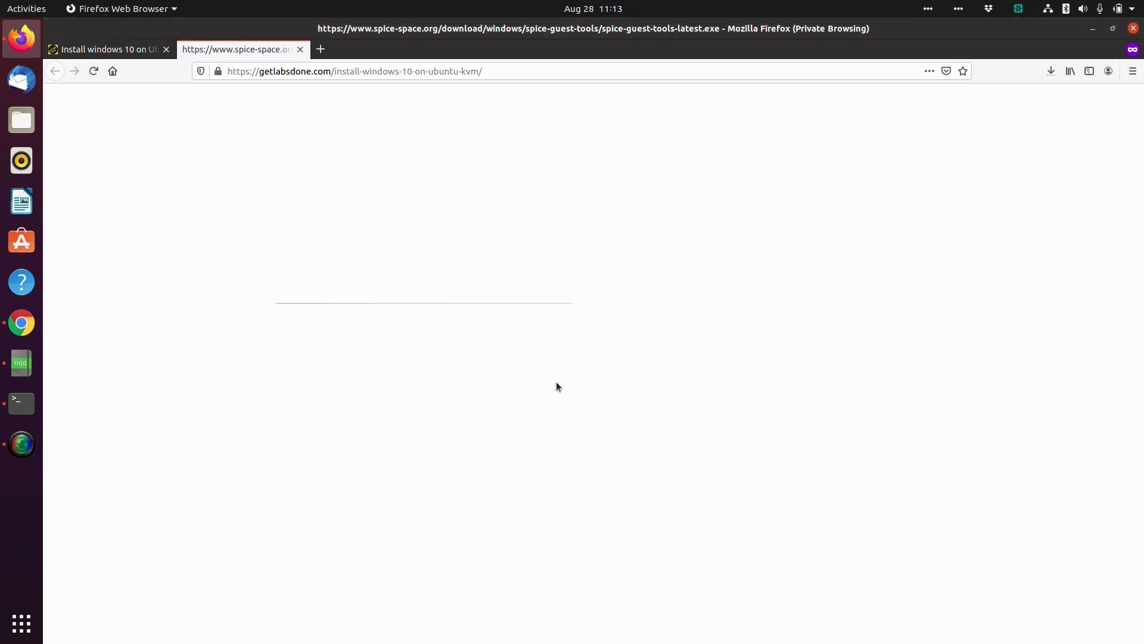
{"action": "left_click", "coordinate": [22, 120]}
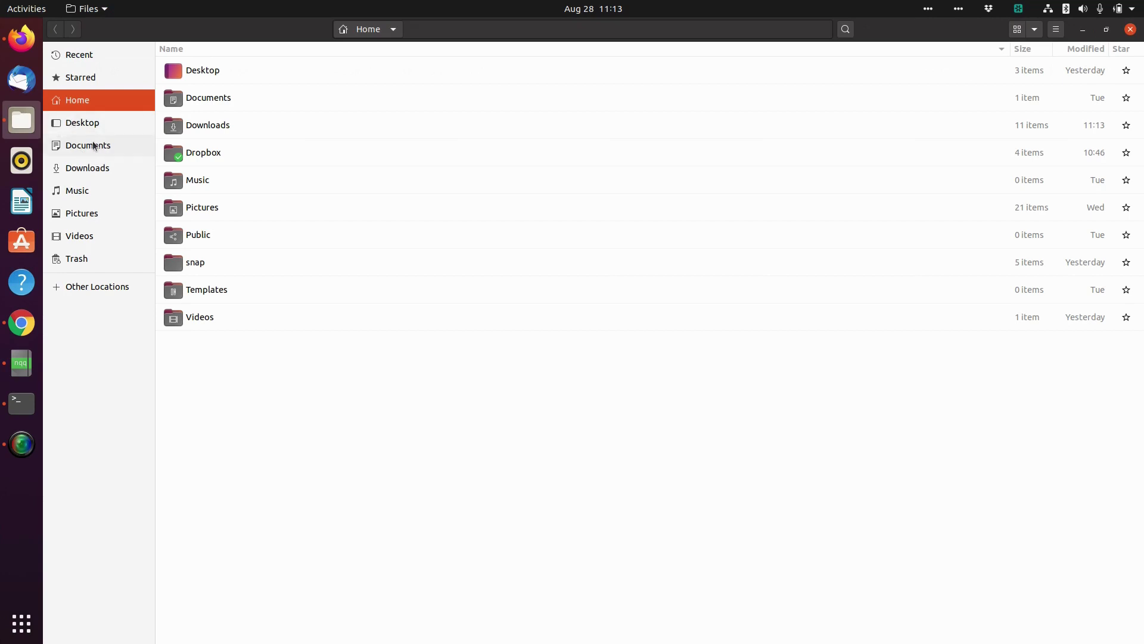
{"action": "left_click", "coordinate": [88, 126]}
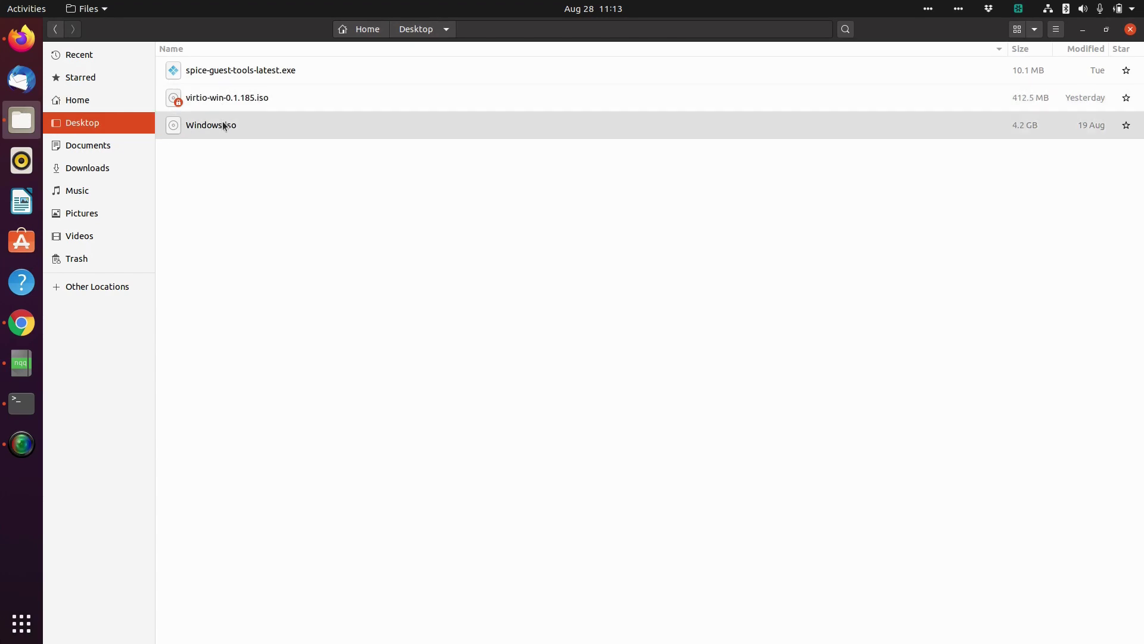
{"action": "left_click", "coordinate": [1084, 29]}
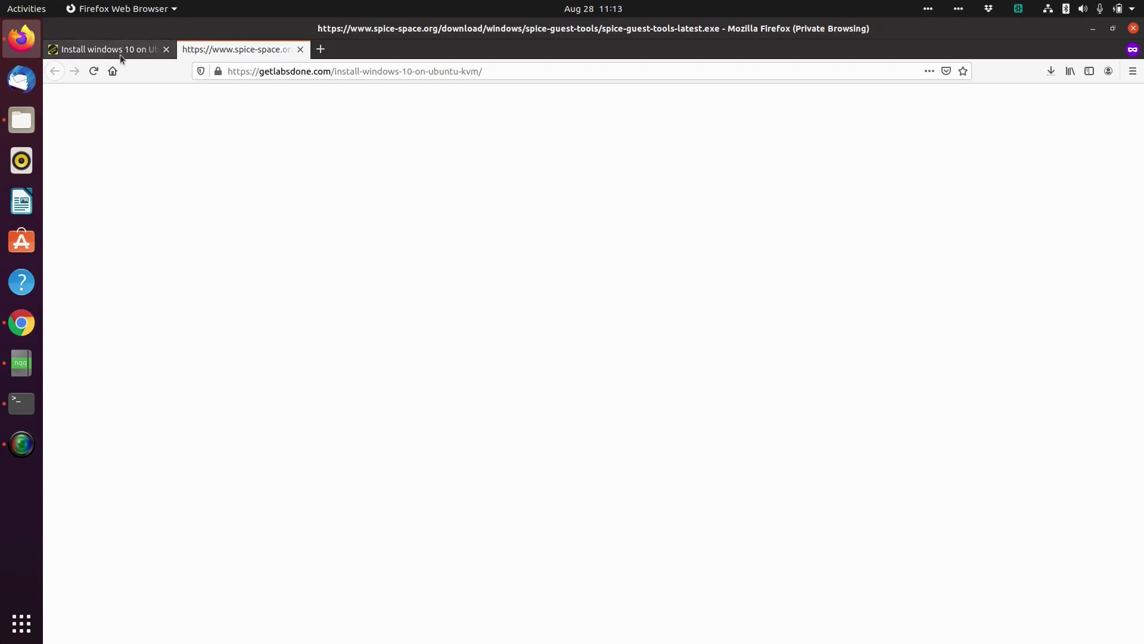
Step: Copy 'sudo apt update' from the guide's step 1 and bring the terminal back in front for pasting
{"action": "left_click", "coordinate": [120, 53]}
{"action": "scroll", "coordinate": [512, 262], "scroll_direction": "down", "scroll_amount": 5}
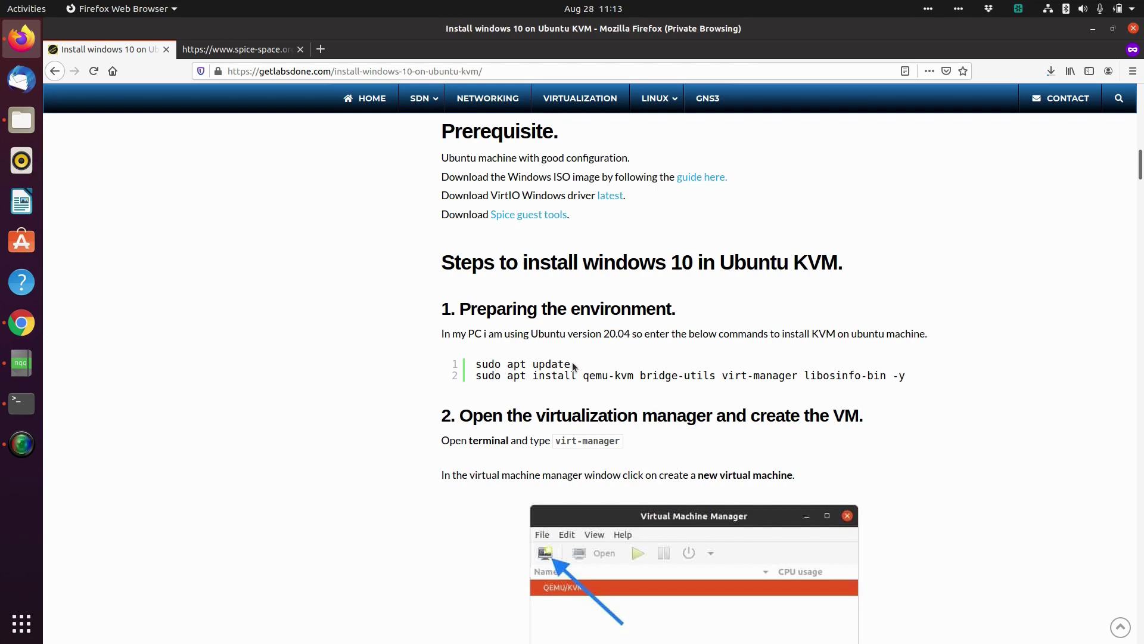
{"action": "left_click_drag", "start_coordinate": [574, 367], "coordinate": [478, 363]}
{"action": "key", "text": "cmd+c"}
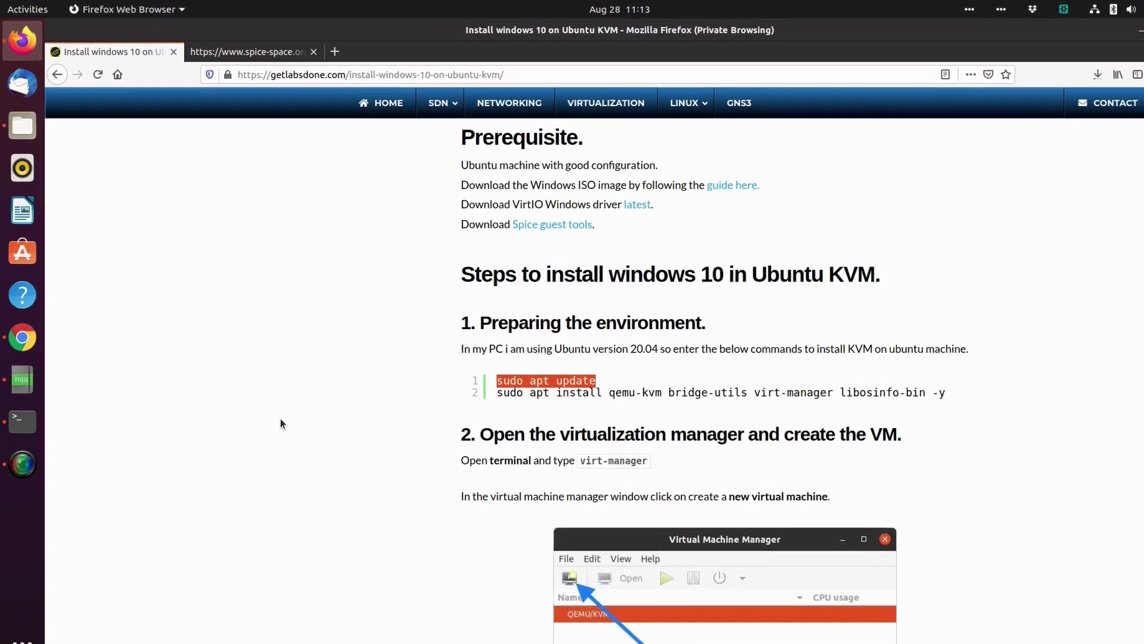
{"action": "left_click", "coordinate": [21, 403]}
{"action": "right_click", "coordinate": [247, 151]}
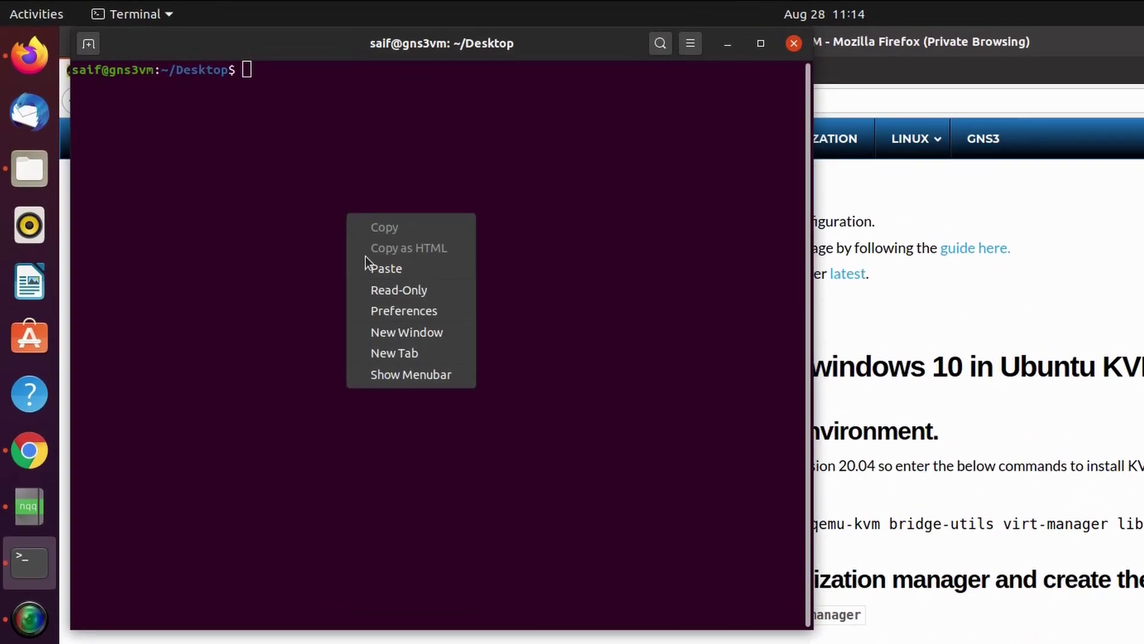
Step: Run the pasted sudo apt update in the terminal, authenticating with the account password
{"action": "left_click", "coordinate": [387, 268]}
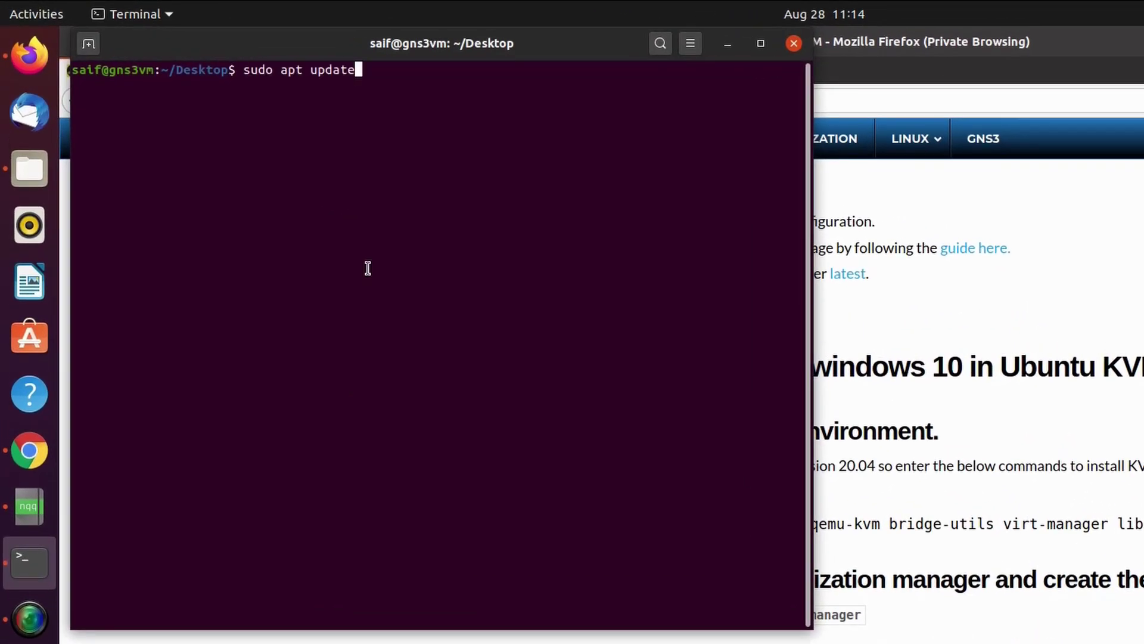
{"action": "key", "text": "Return"}
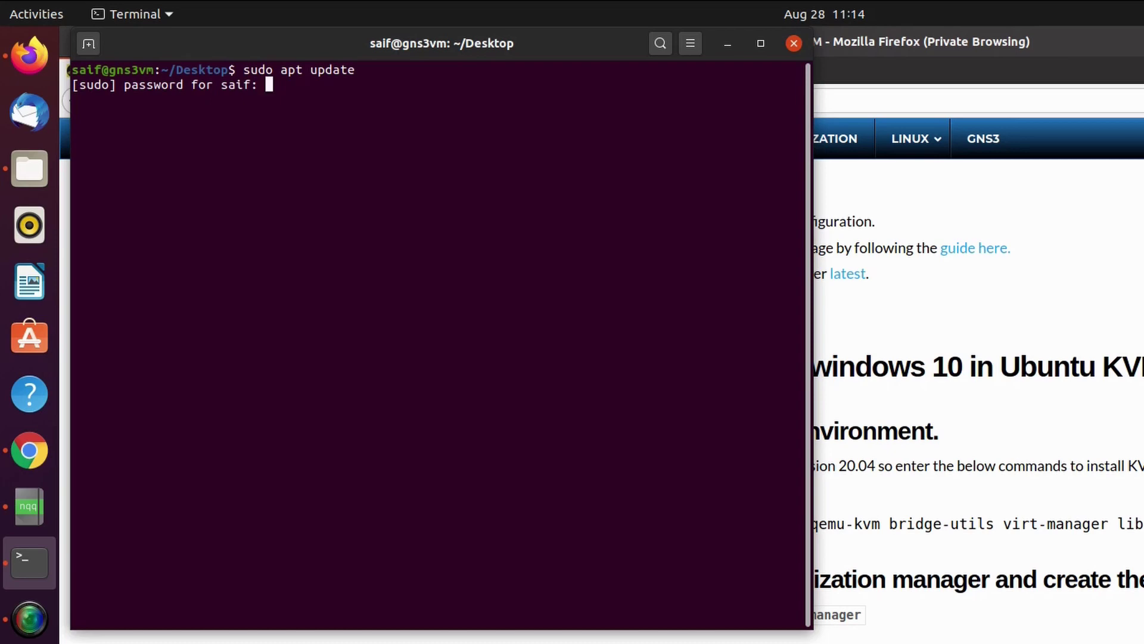
{"action": "key", "text": "Return"}
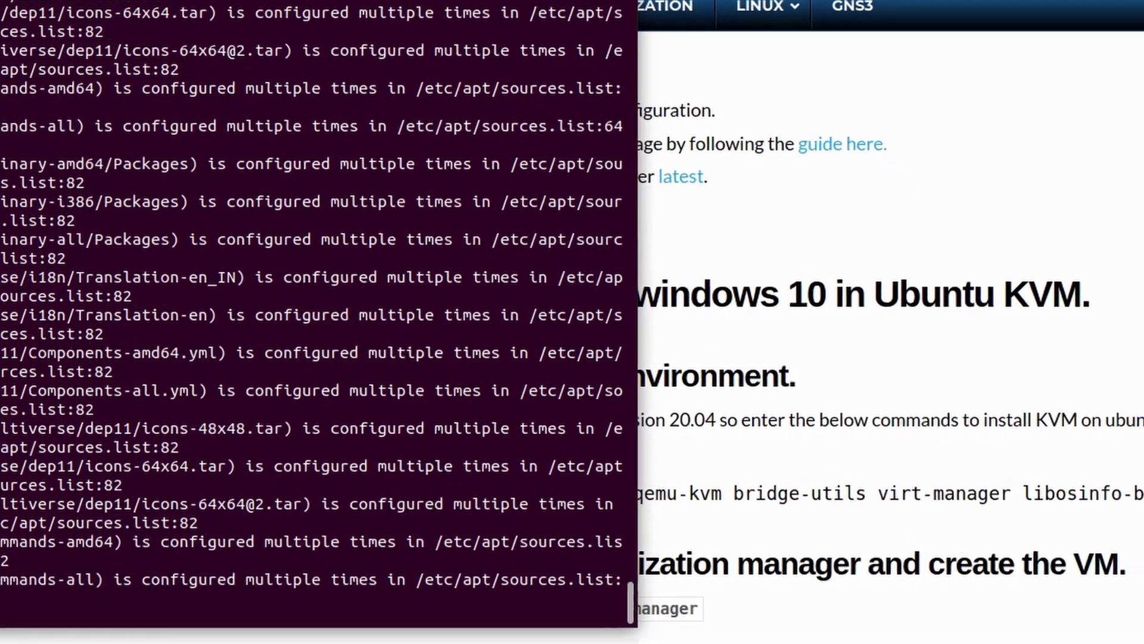
Step: Copy the guide's apt install line for qemu-kvm, bridge-utils, virt-manager and libosinfo-bin and run it
{"action": "key", "text": "alt+Tab"}
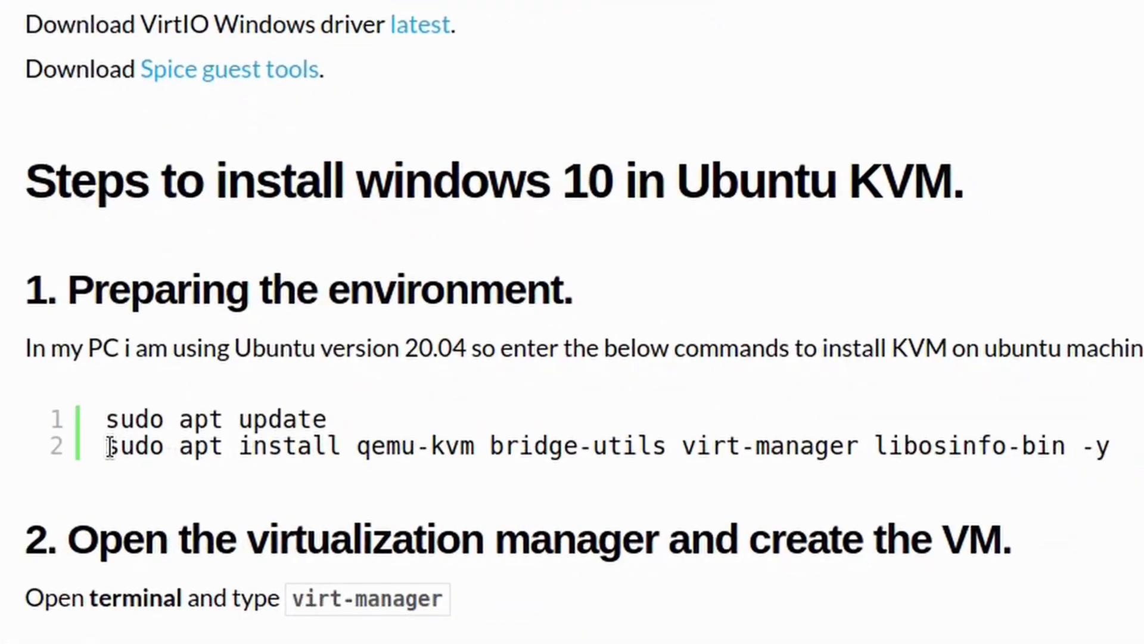
{"action": "left_click_drag", "start_coordinate": [109, 445], "coordinate": [566, 444]}
{"action": "triple_click", "coordinate": [1053, 446]}
{"action": "key", "text": "cmd+c"}
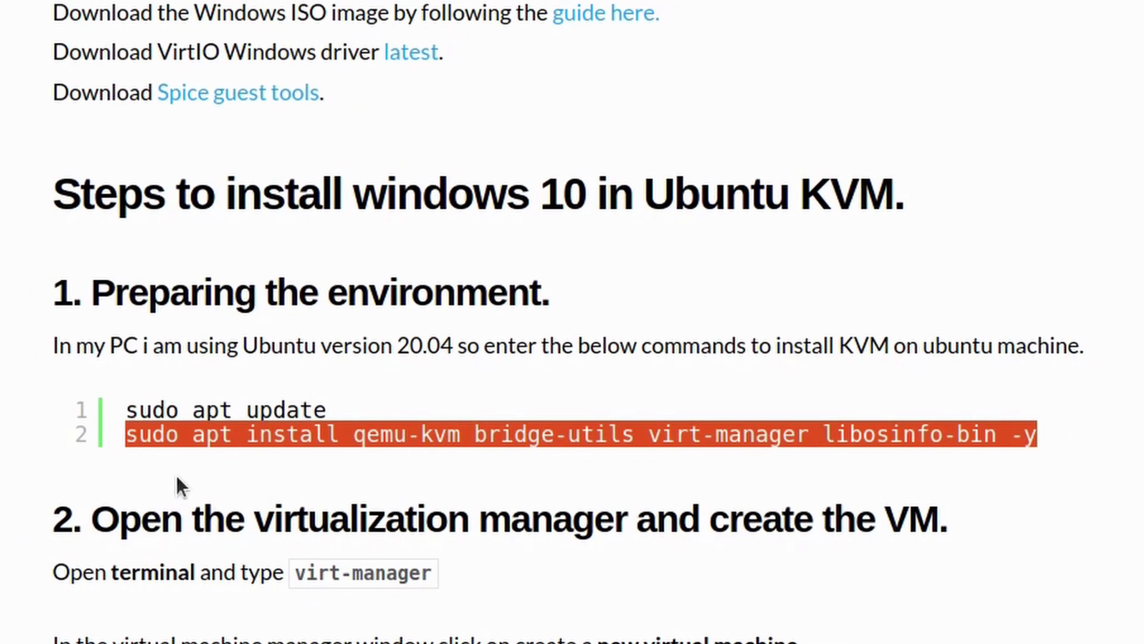
{"action": "key", "text": "alt+Tab"}
{"action": "right_click", "coordinate": [386, 391]}
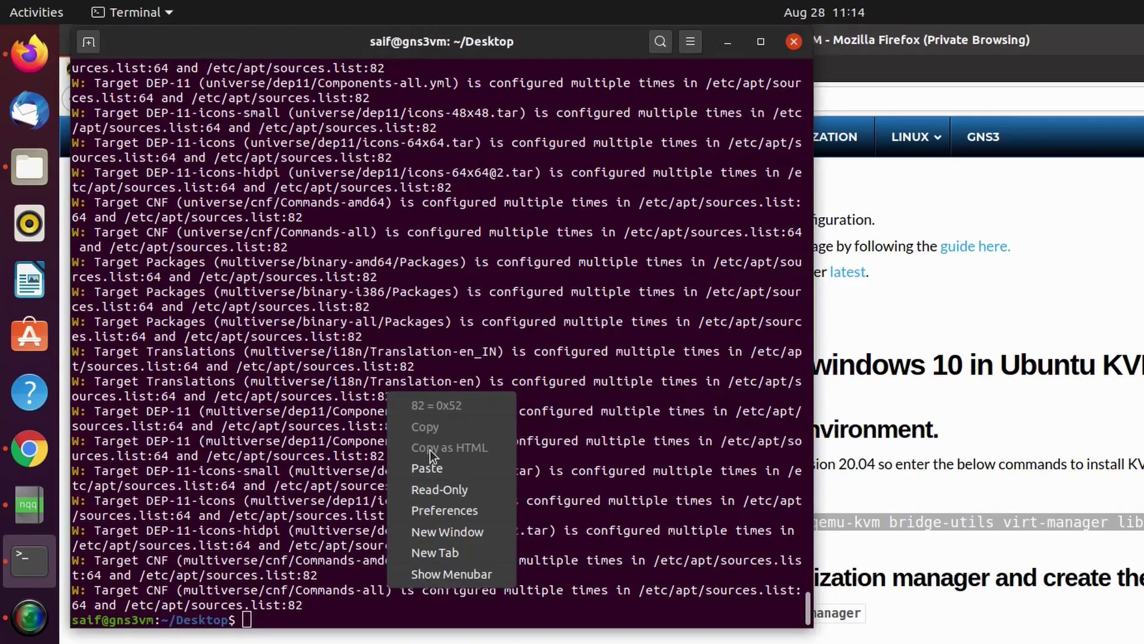
{"action": "left_click", "coordinate": [432, 464]}
{"action": "key", "text": "Return"}
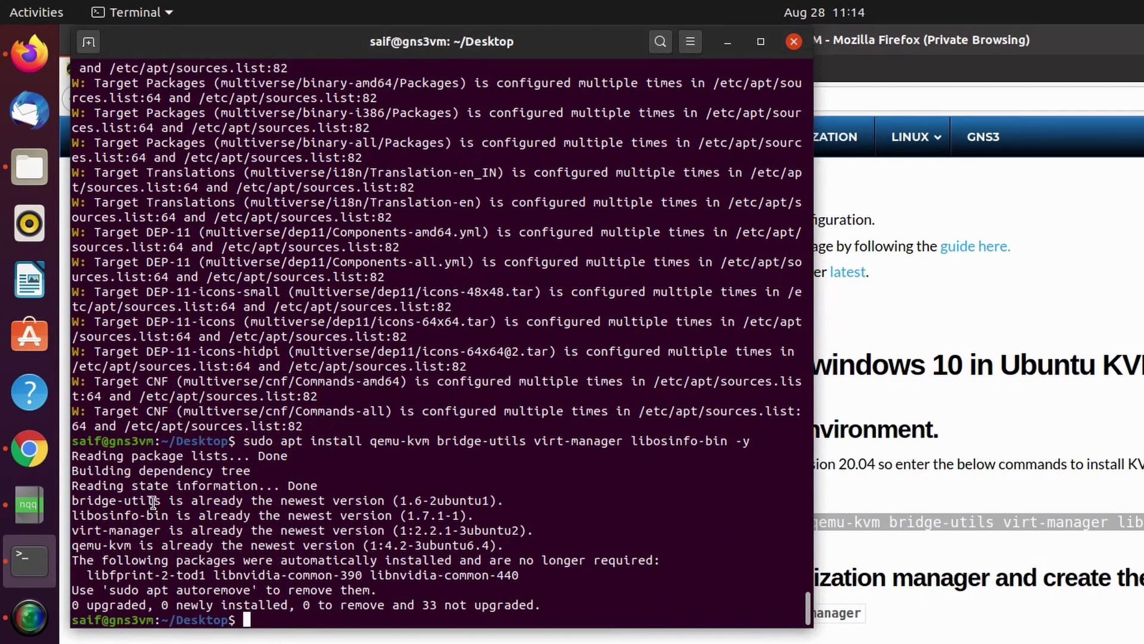
Step: Check the install summary showing packages already newest, then close the terminal
{"action": "left_click_drag", "start_coordinate": [72, 606], "coordinate": [189, 607]}
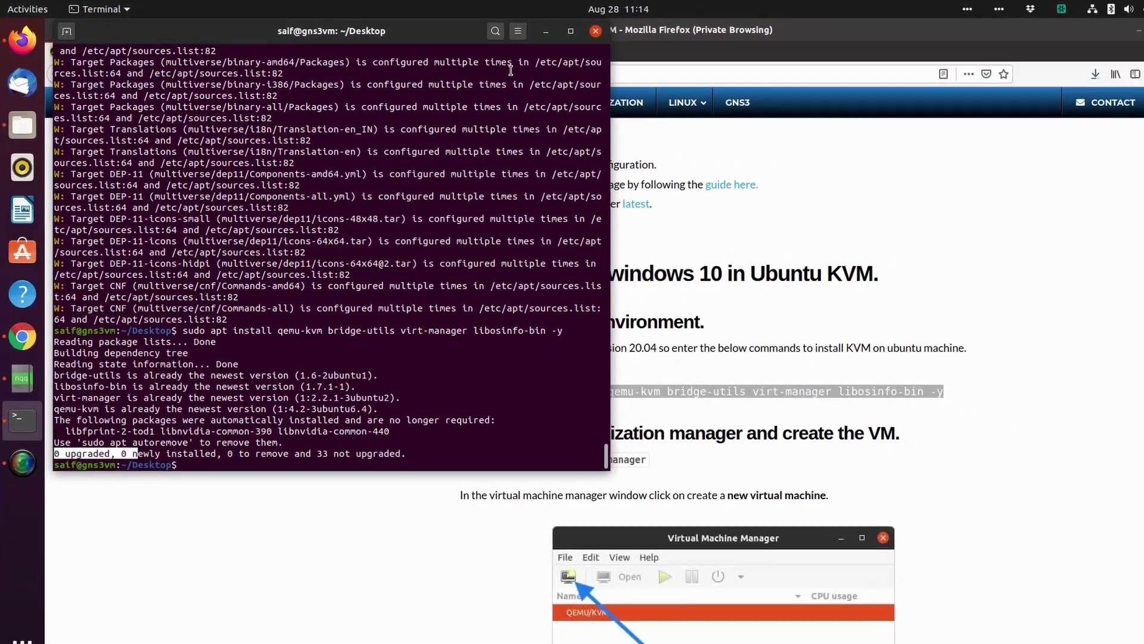
{"action": "left_click", "coordinate": [894, 250]}
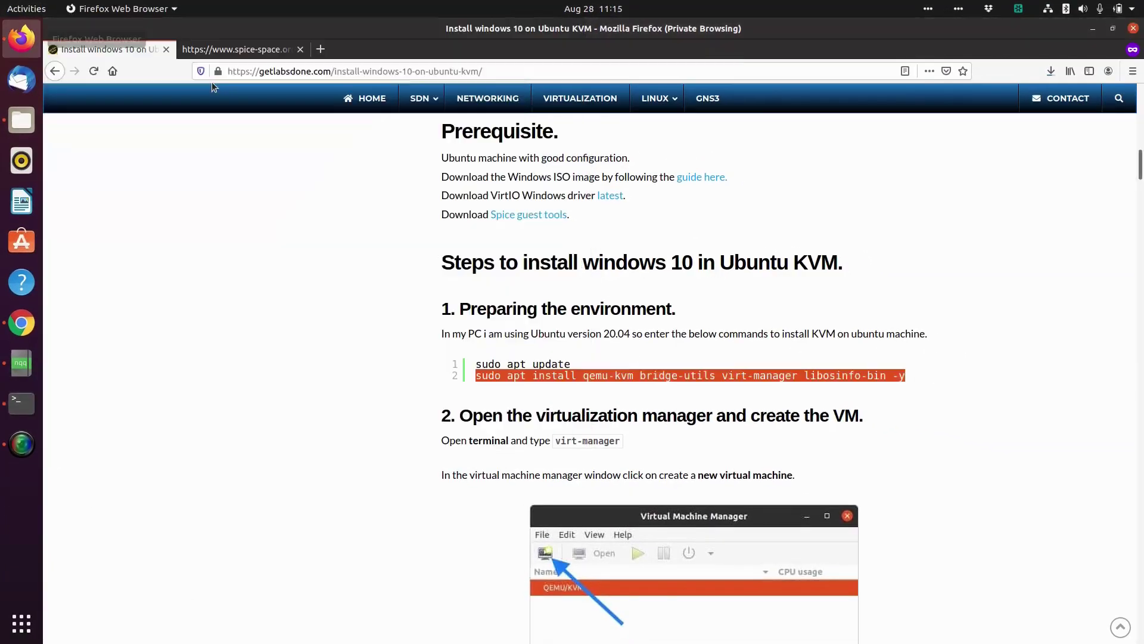
{"action": "left_click", "coordinate": [1095, 30]}
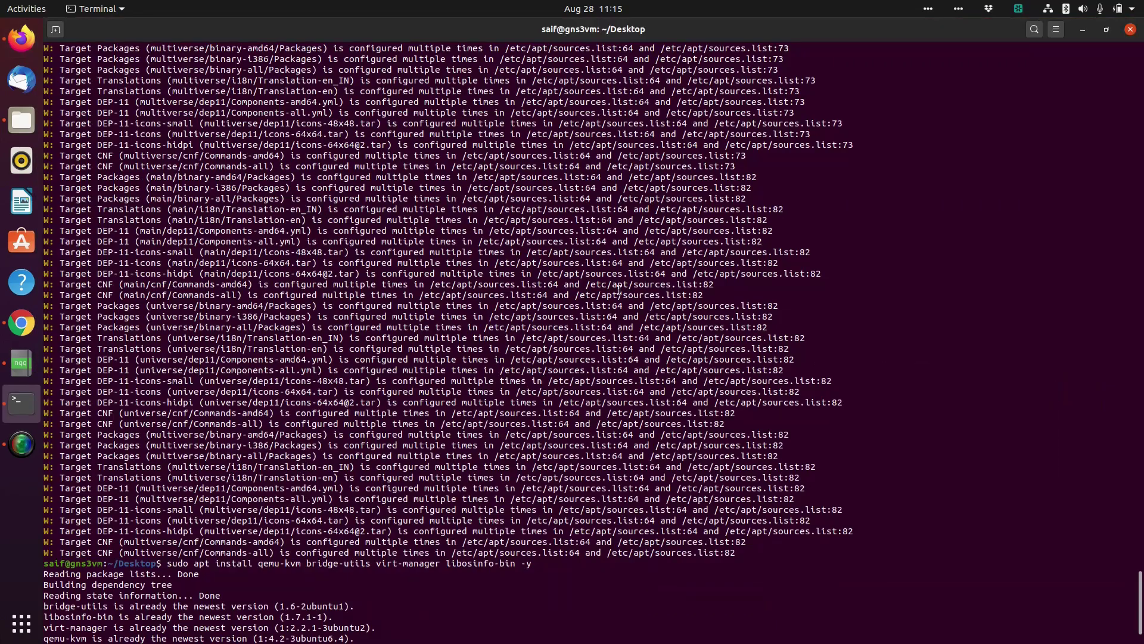
{"action": "left_click", "coordinate": [1130, 29]}
{"action": "right_click", "coordinate": [373, 182]}
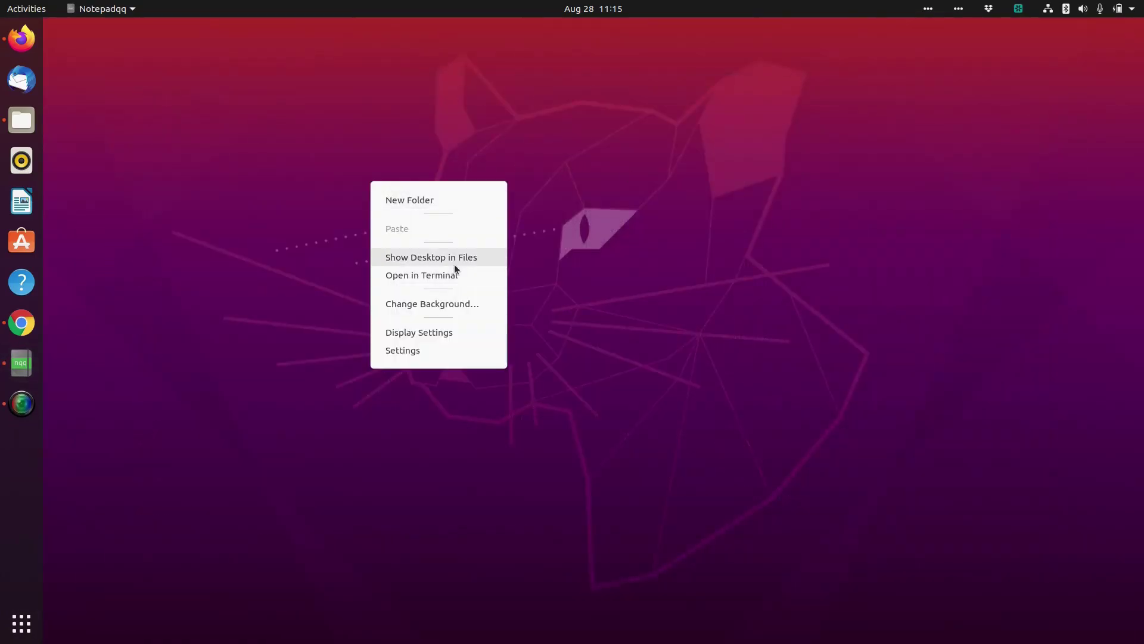
Step: Open a terminal in the Desktop folder and run virt-manager
{"action": "left_click", "coordinate": [454, 274]}
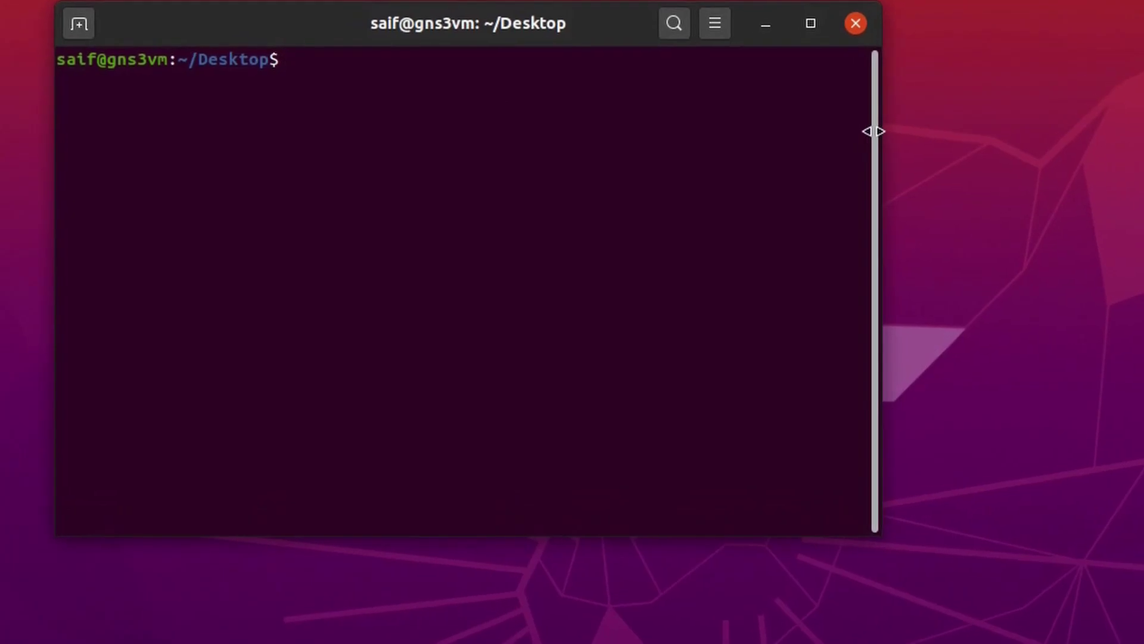
{"action": "type", "text": "virt-manager"}
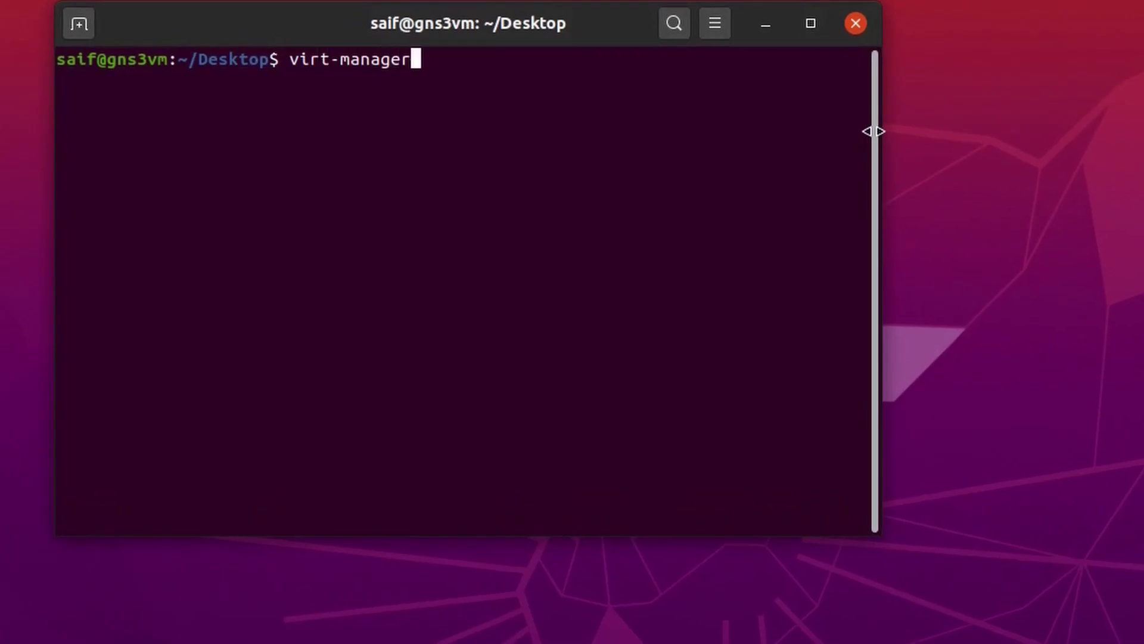
{"action": "key", "text": "Return"}
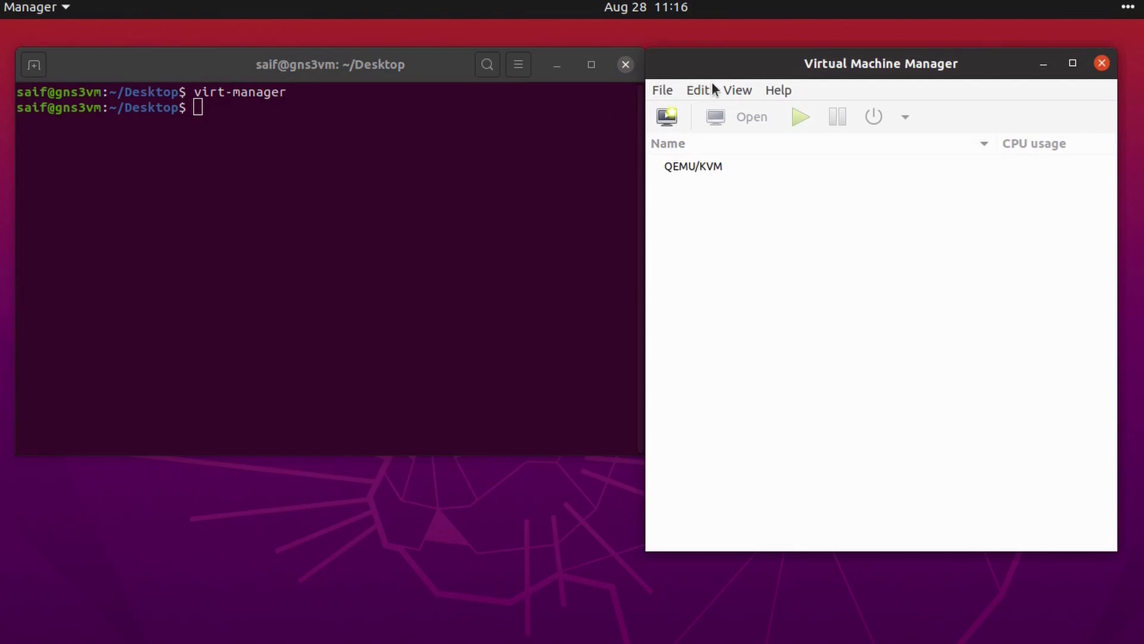
Step: Start a new local-install-media VM using Windows.iso from the Desktop pool
{"action": "left_click", "coordinate": [662, 90]}
{"action": "left_click", "coordinate": [720, 64]}
{"action": "left_click", "coordinate": [668, 116]}
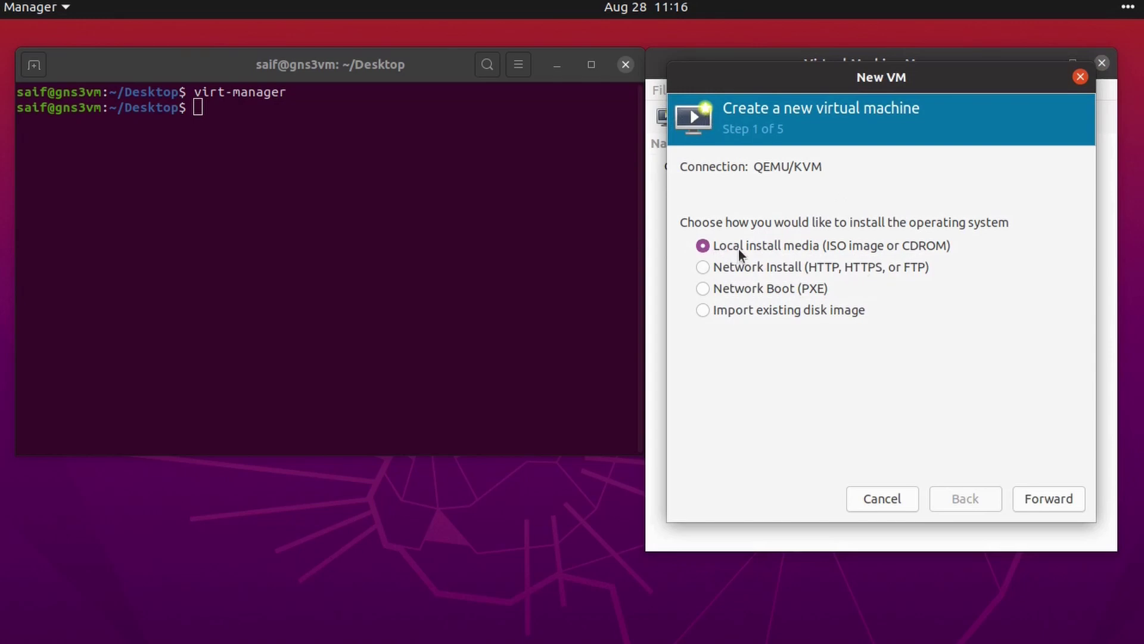
{"action": "left_click", "coordinate": [1059, 488]}
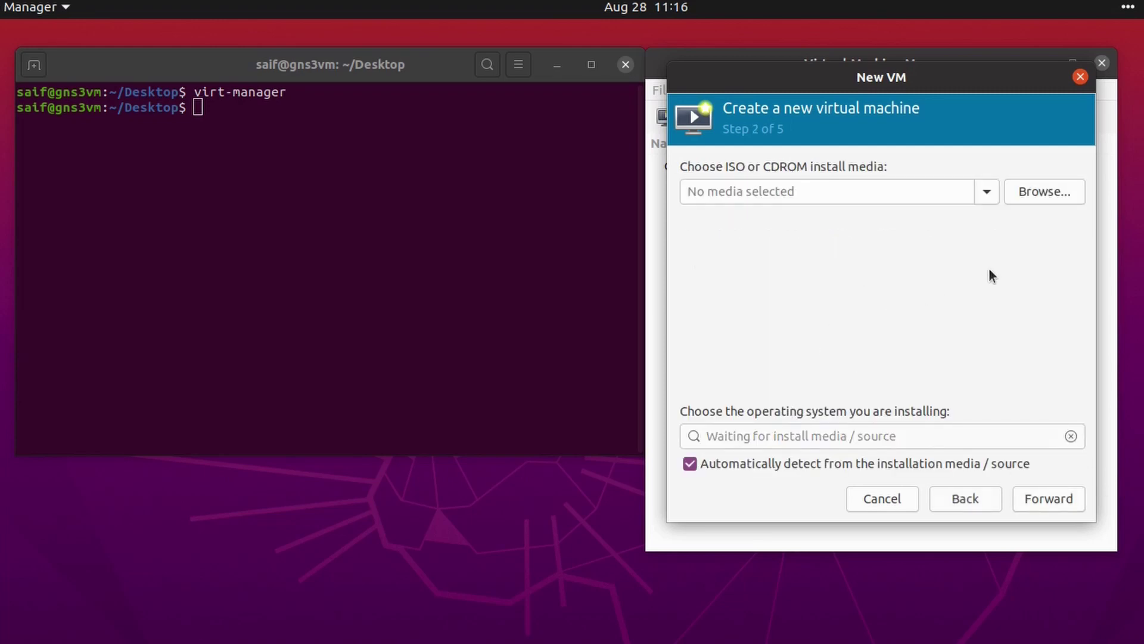
{"action": "left_click", "coordinate": [1037, 203]}
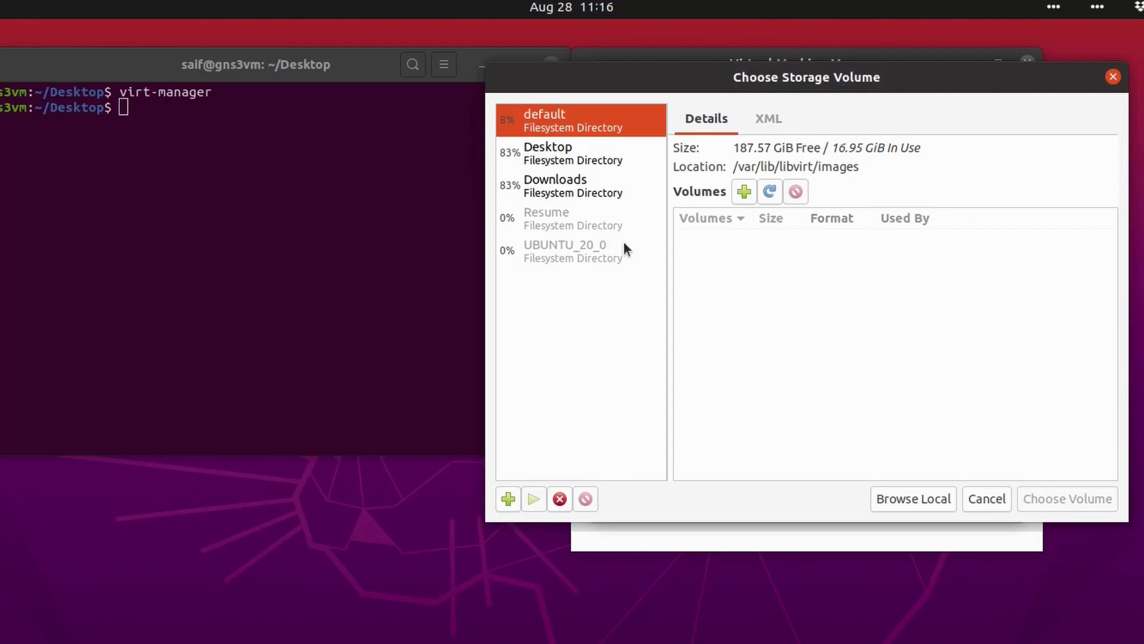
{"action": "left_click", "coordinate": [541, 164]}
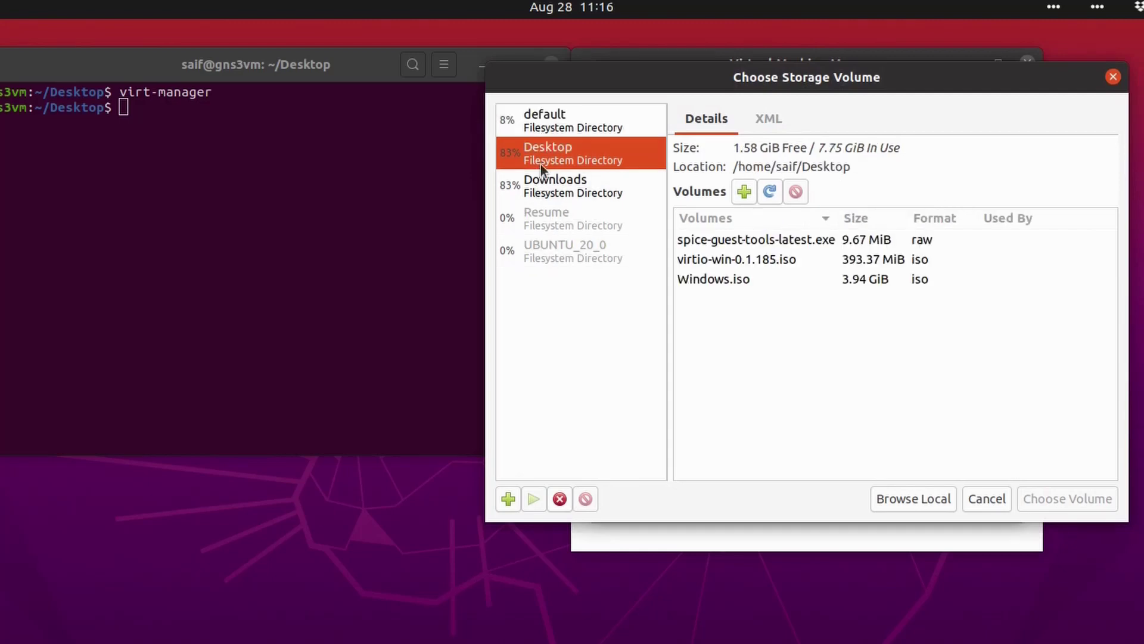
{"action": "double_click", "coordinate": [720, 279]}
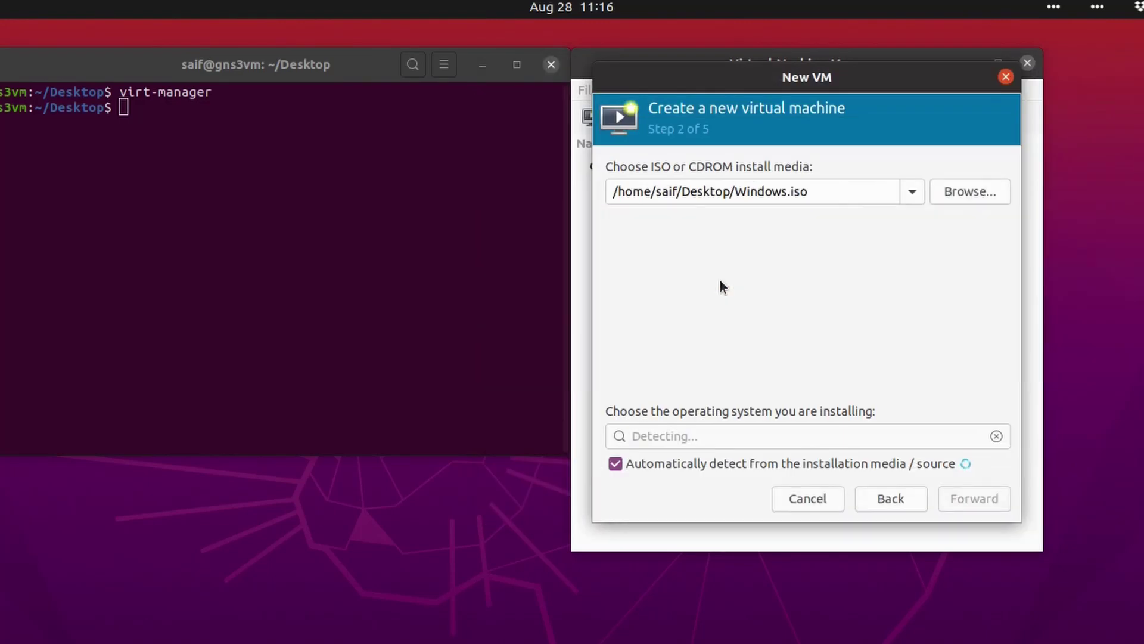
Step: Turn off OS auto-detection, set the OS to Microsoft Windows 10, and continue
{"action": "left_click", "coordinate": [616, 464]}
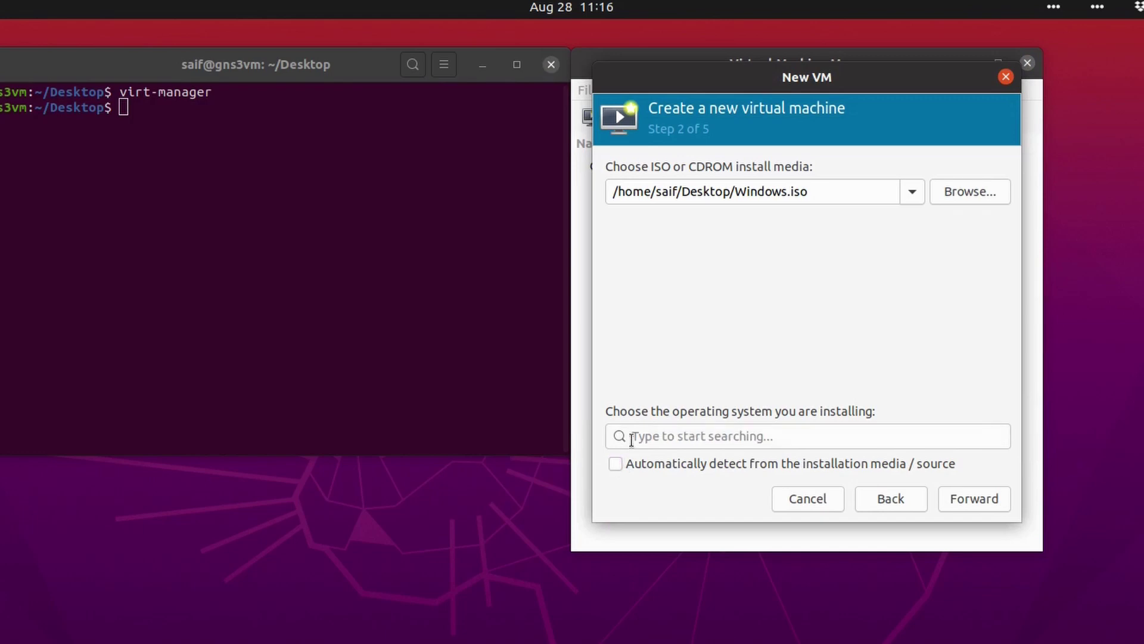
{"action": "left_click", "coordinate": [641, 435]}
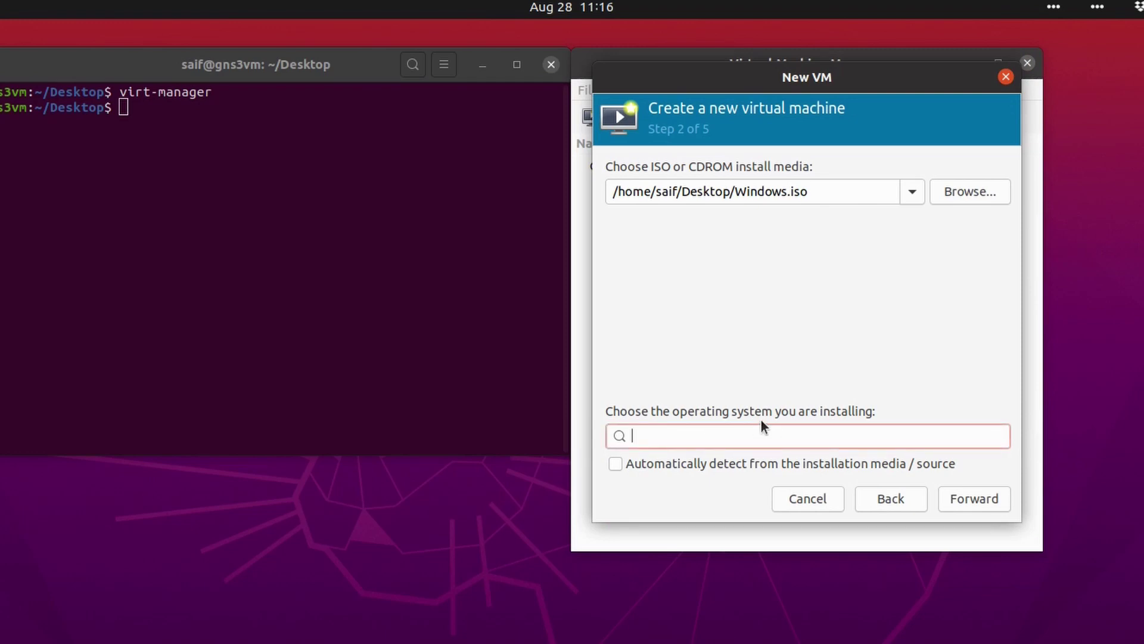
{"action": "type", "text": "wind"}
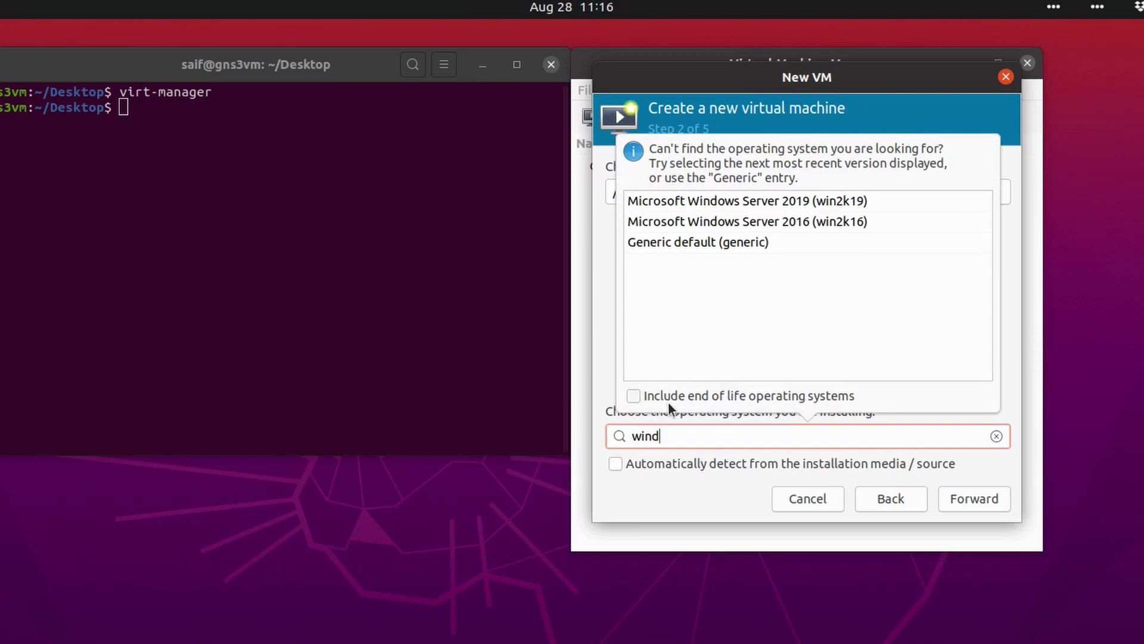
{"action": "left_click", "coordinate": [667, 401]}
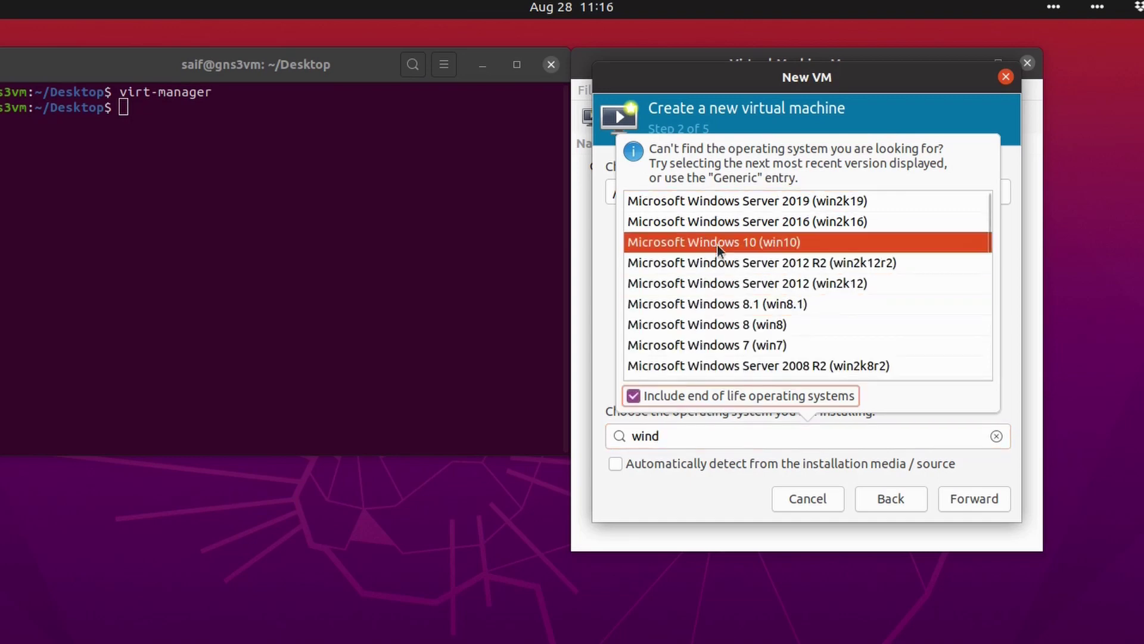
{"action": "left_click", "coordinate": [718, 243]}
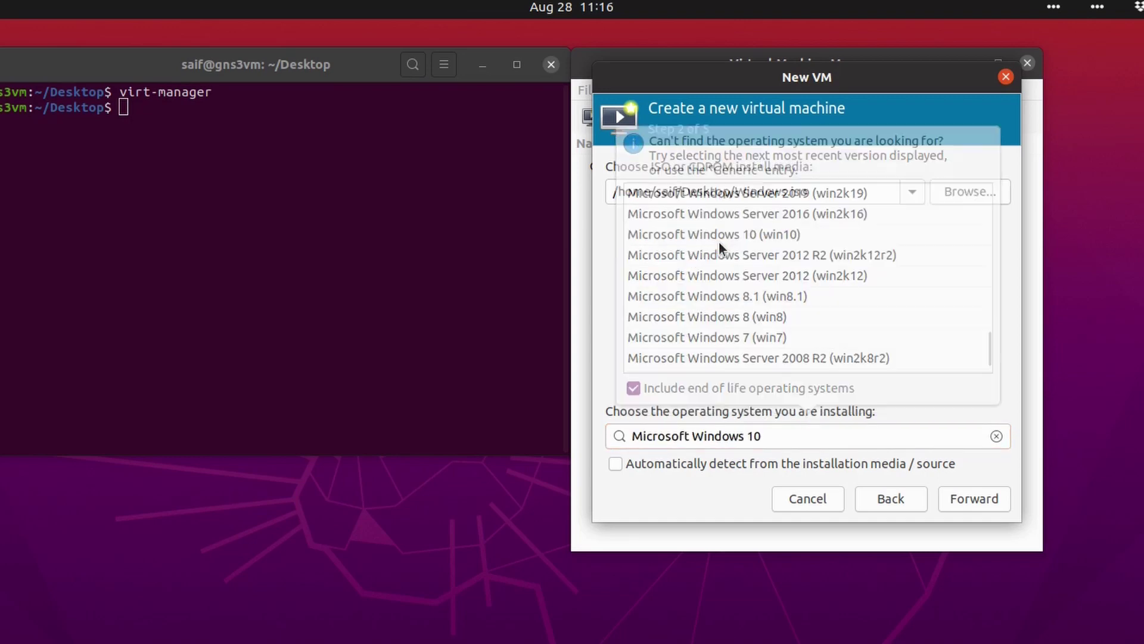
{"action": "left_click", "coordinate": [967, 502]}
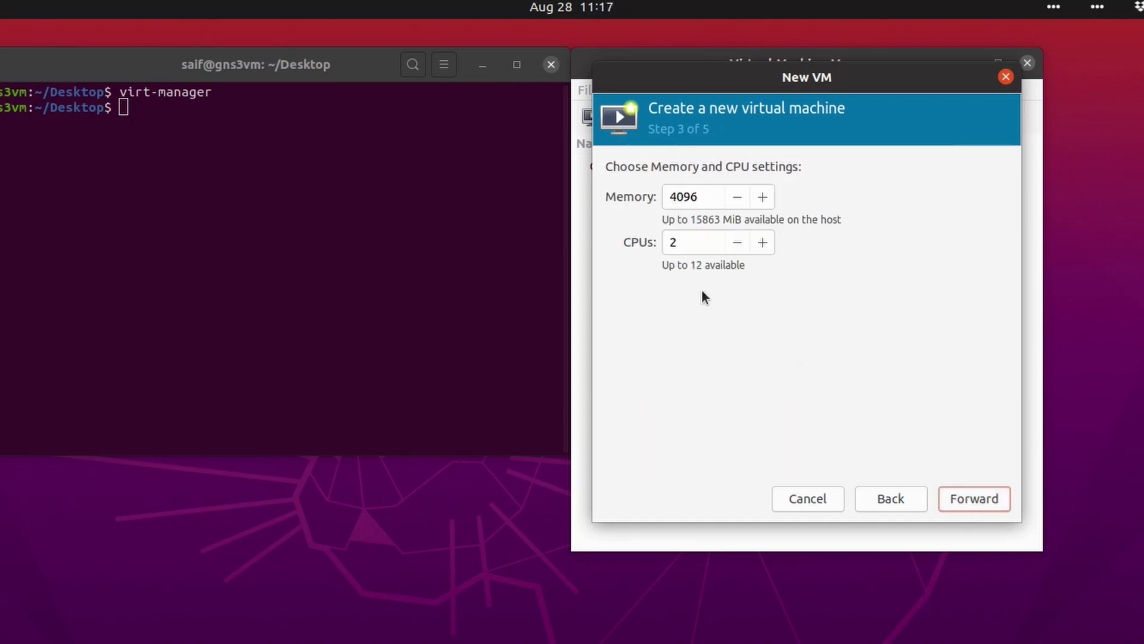
Step: Raise the VM's CPU count from 2 to 4, keeping 4096 MiB memory
{"action": "left_click", "coordinate": [708, 240]}
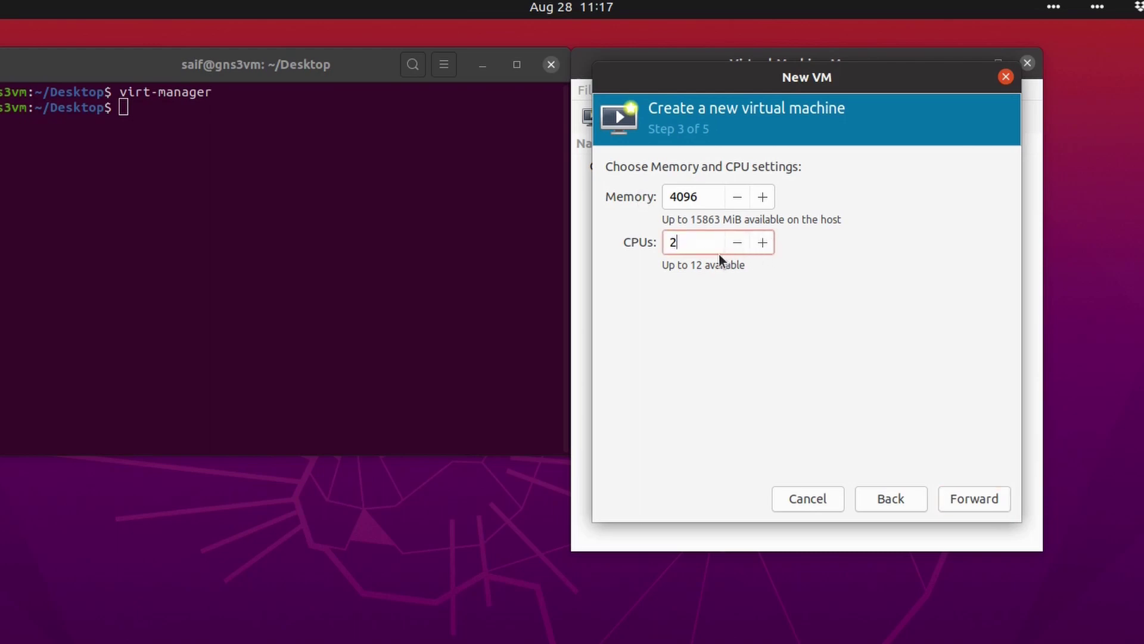
{"action": "key", "text": "BackSpace"}
{"action": "type", "text": "4"}
{"action": "left_click", "coordinate": [967, 493]}
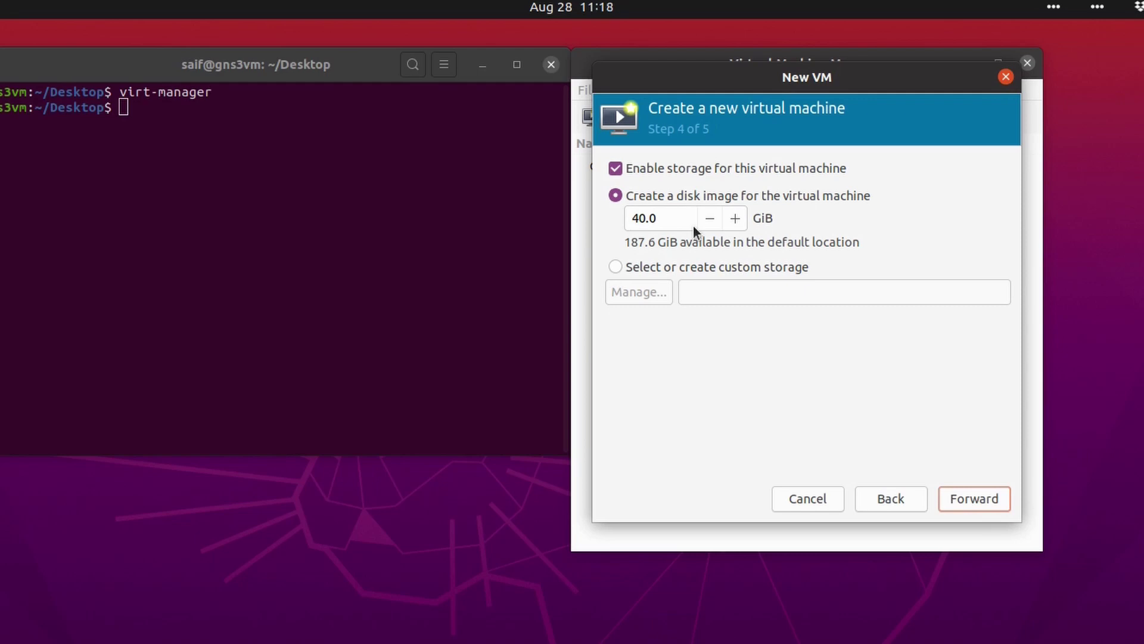
Step: Set the VM's disk size to 20.0 GiB and advance to the summary
{"action": "left_click", "coordinate": [679, 220]}
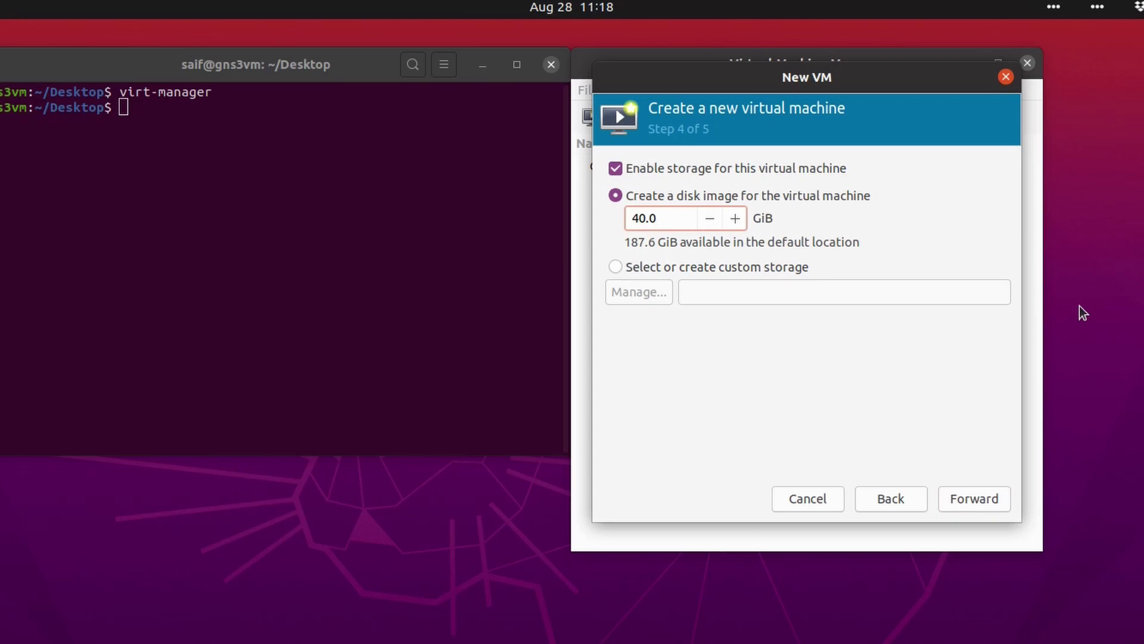
{"action": "key", "text": "BackSpace"}
{"action": "type", "text": "2"}
{"action": "left_click", "coordinate": [974, 499]}
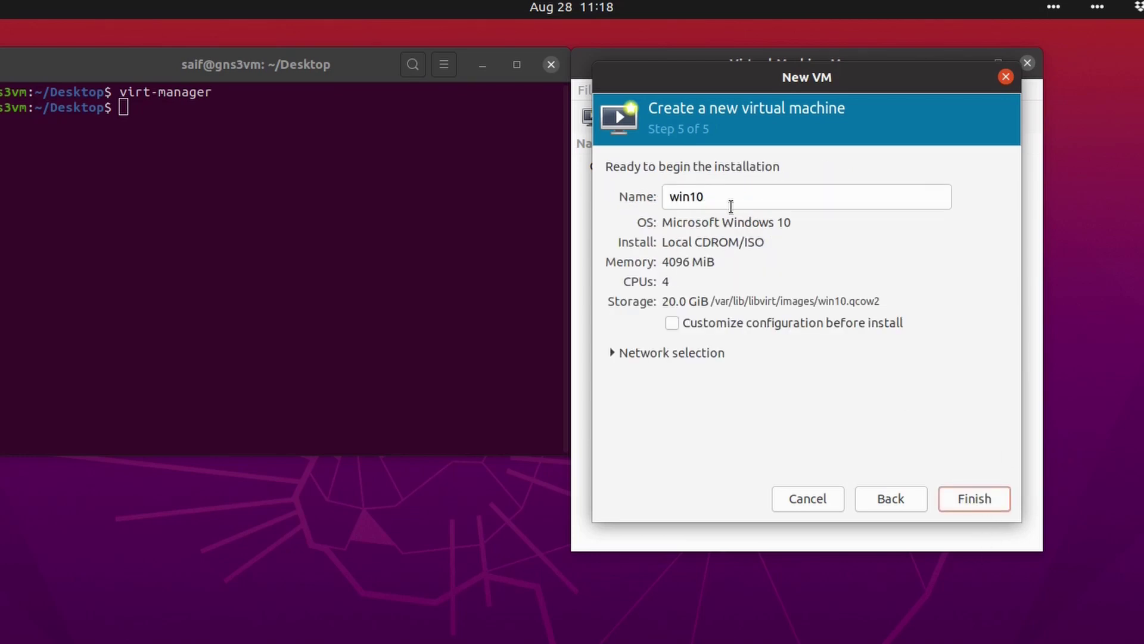
Step: Enable Customize configuration before install, keep the 'default' NAT network, and finish creating win10
{"action": "left_click", "coordinate": [672, 323]}
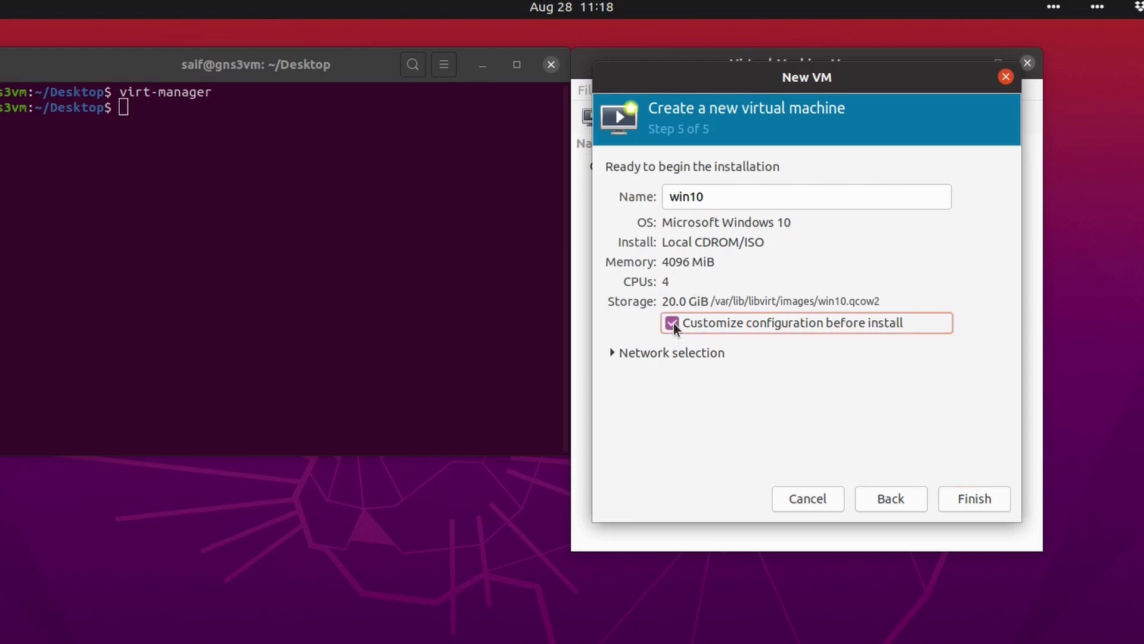
{"action": "left_click", "coordinate": [663, 352]}
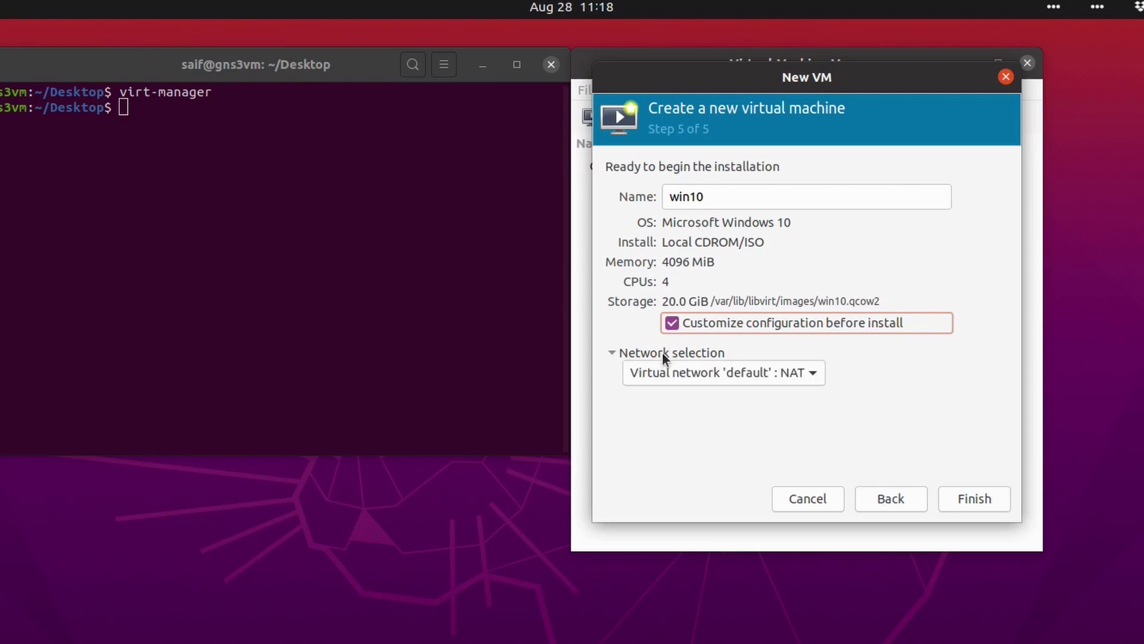
{"action": "left_click", "coordinate": [682, 382]}
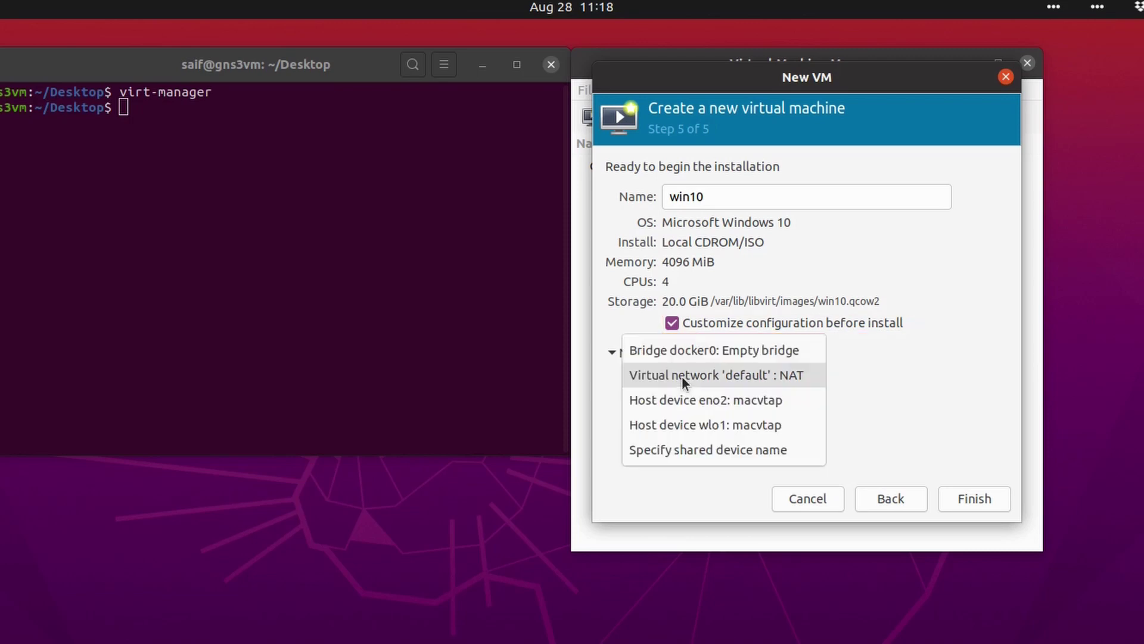
{"action": "left_click", "coordinate": [683, 379]}
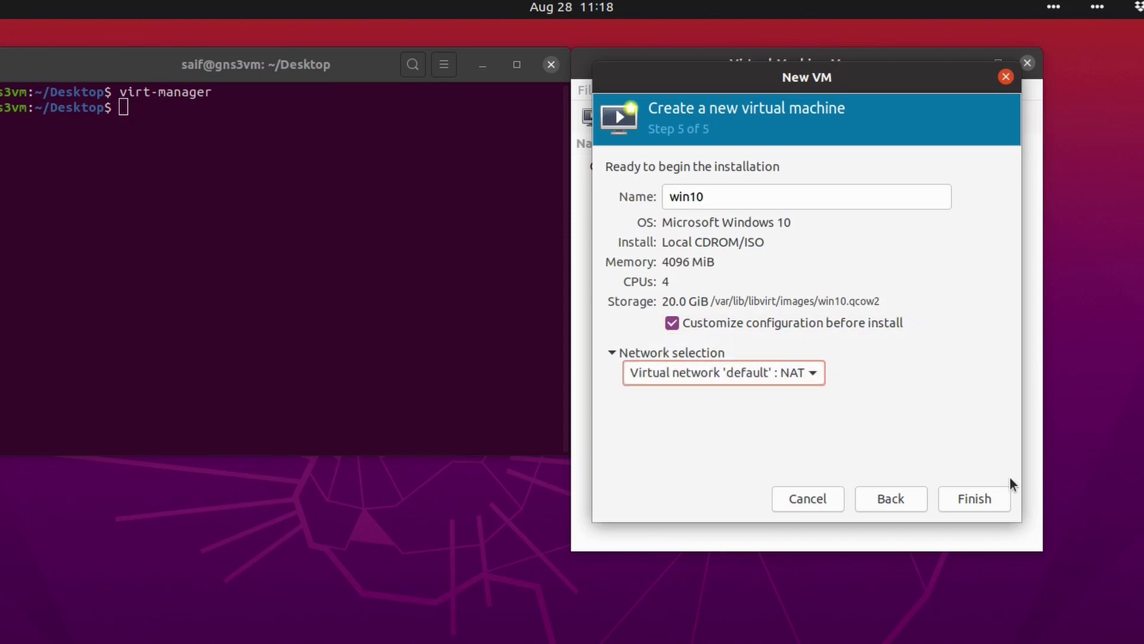
{"action": "left_click", "coordinate": [994, 499]}
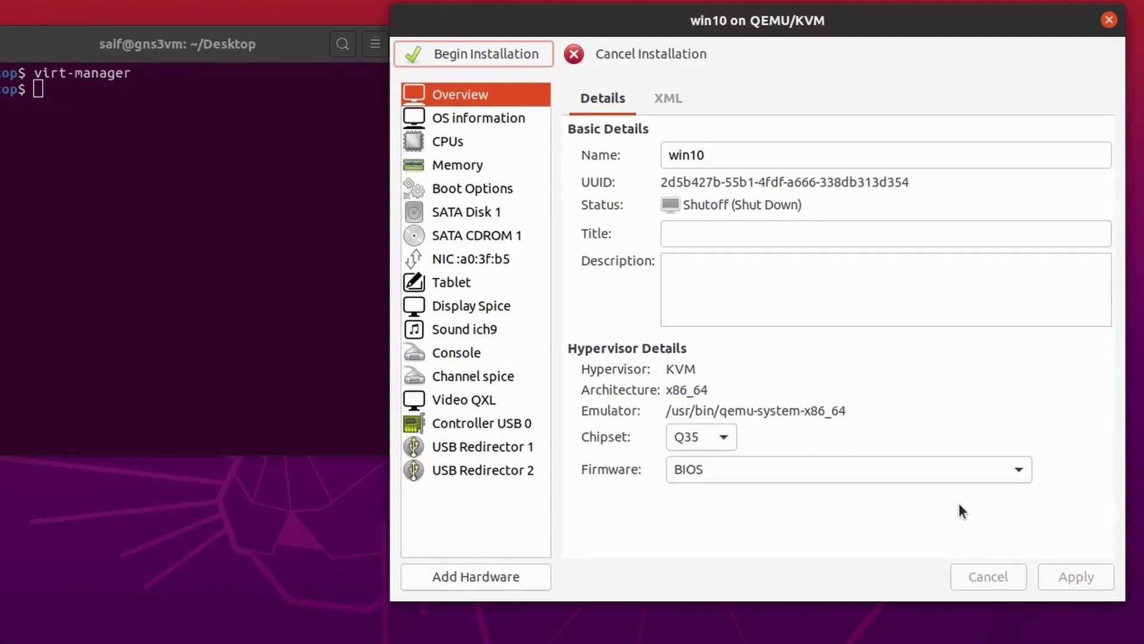
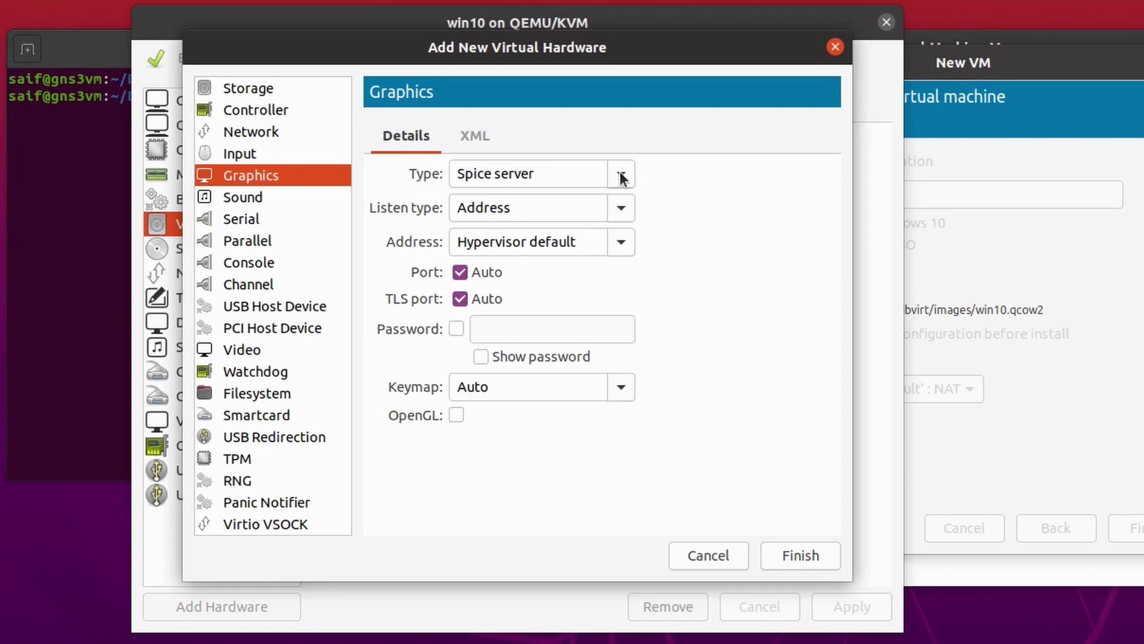
Step: Add a VNC server graphics display to the win10 VM
{"action": "left_click", "coordinate": [619, 174]}
{"action": "left_click", "coordinate": [535, 237]}
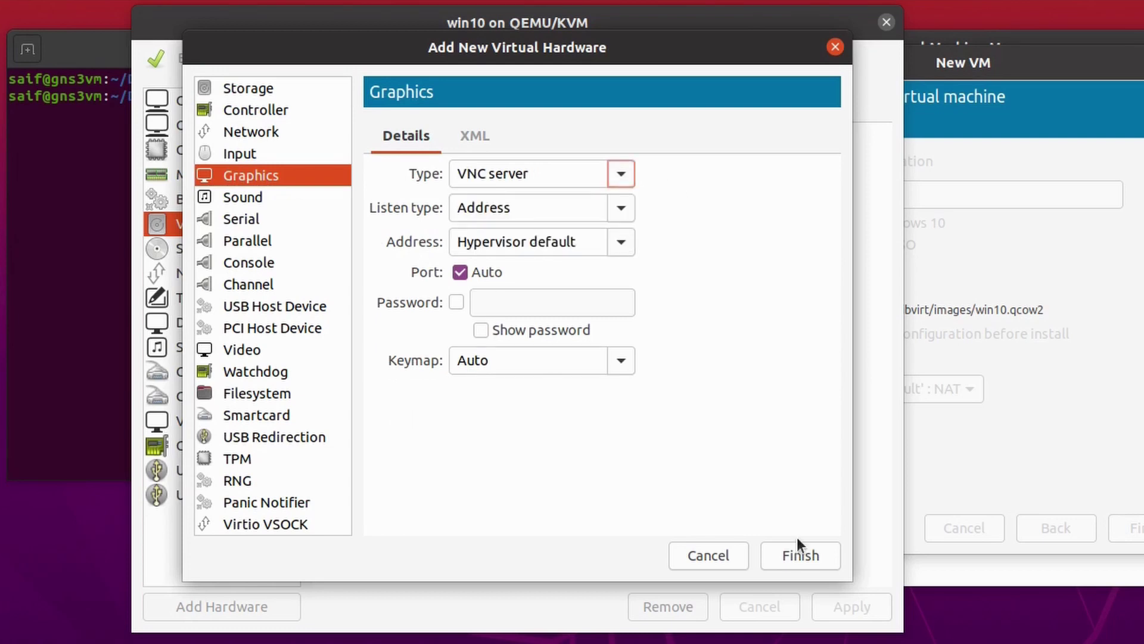
{"action": "left_click", "coordinate": [801, 554]}
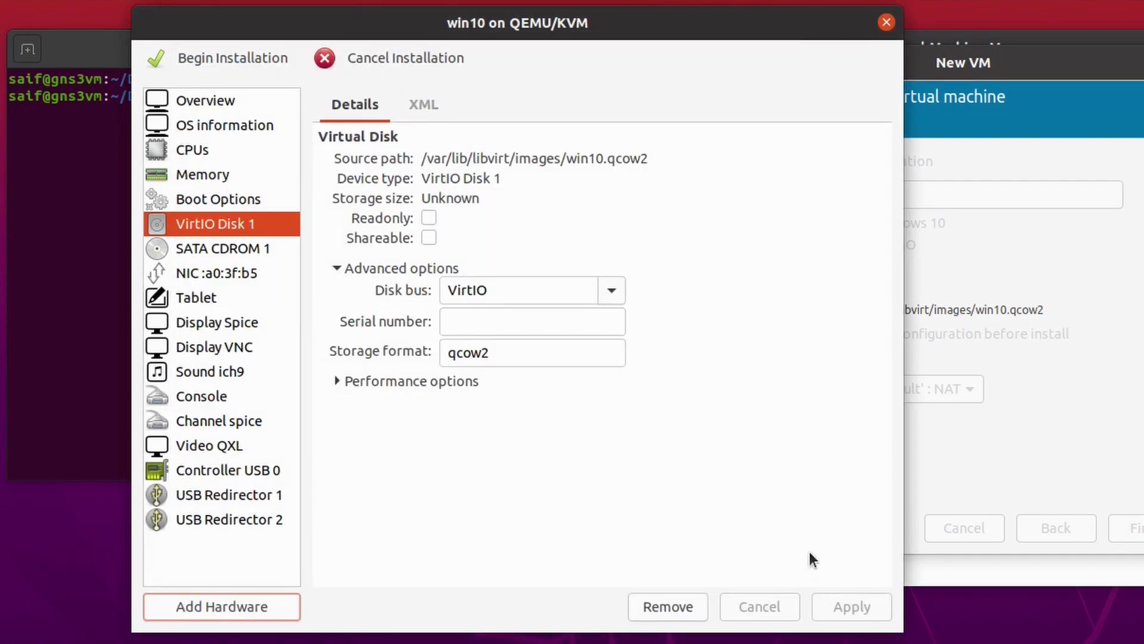
Step: Set the network card's device model to virtio and apply the change
{"action": "left_click", "coordinate": [219, 272]}
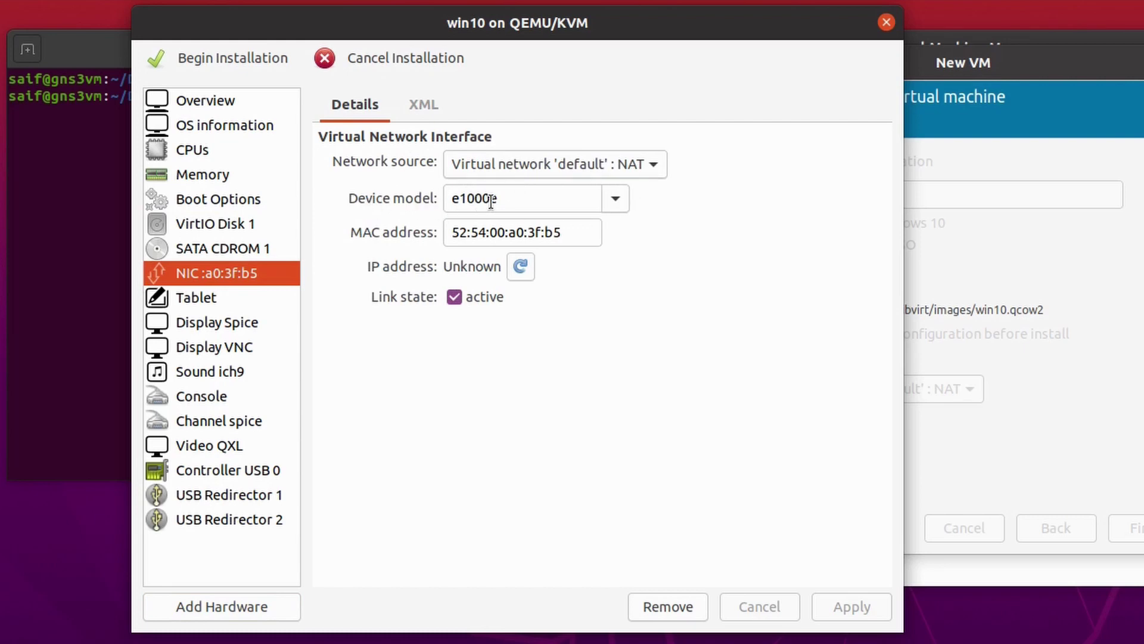
{"action": "left_click", "coordinate": [611, 203]}
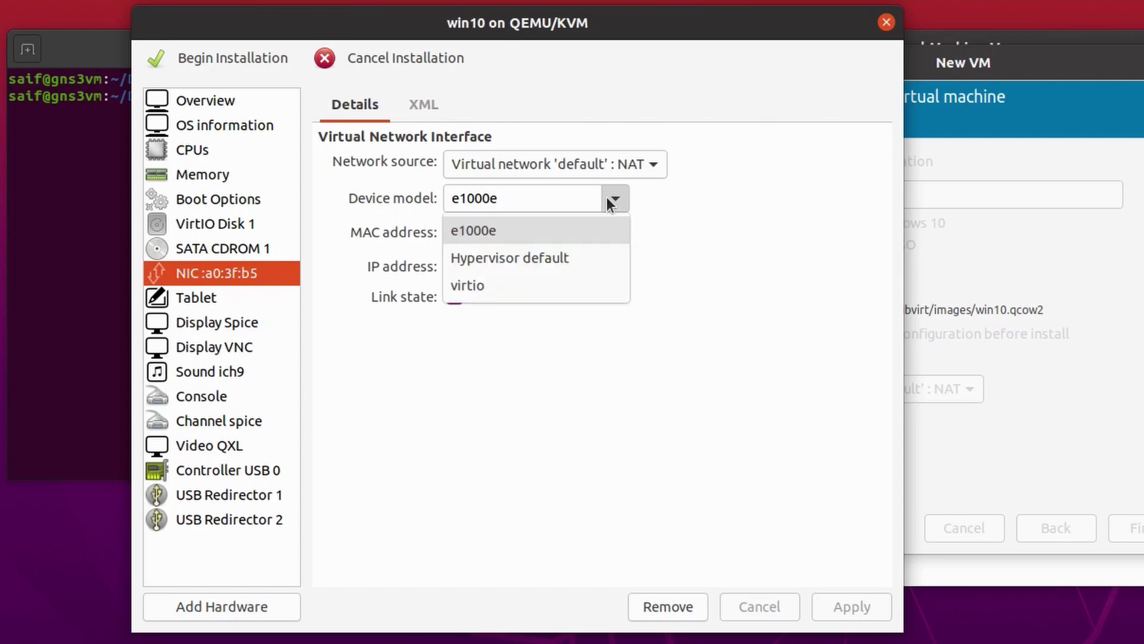
{"action": "left_click", "coordinate": [538, 284]}
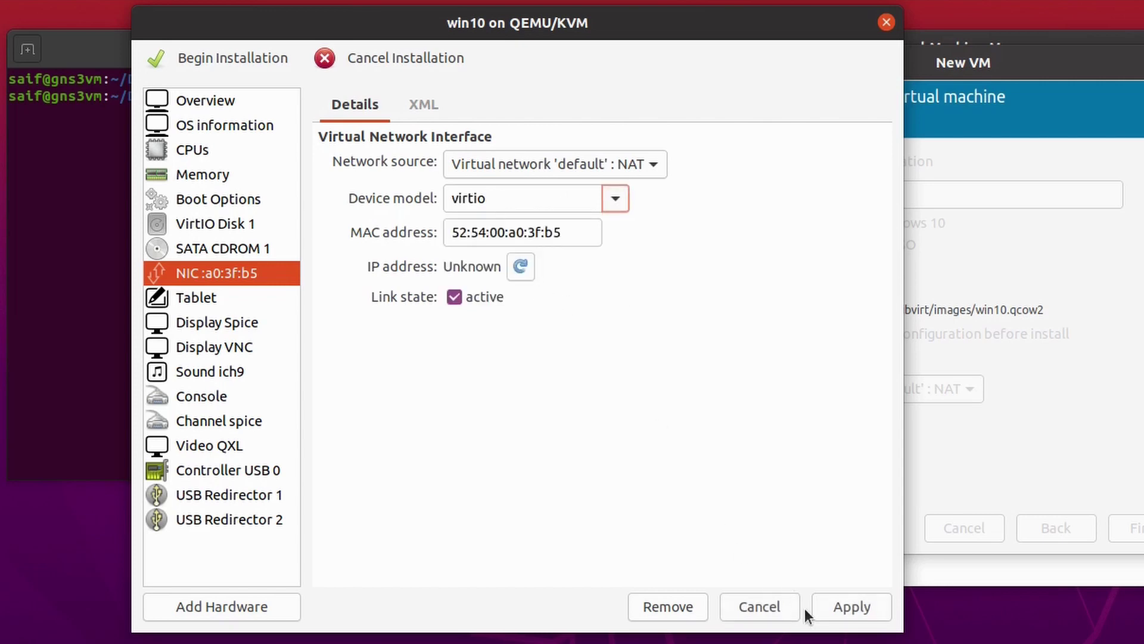
{"action": "left_click", "coordinate": [830, 606]}
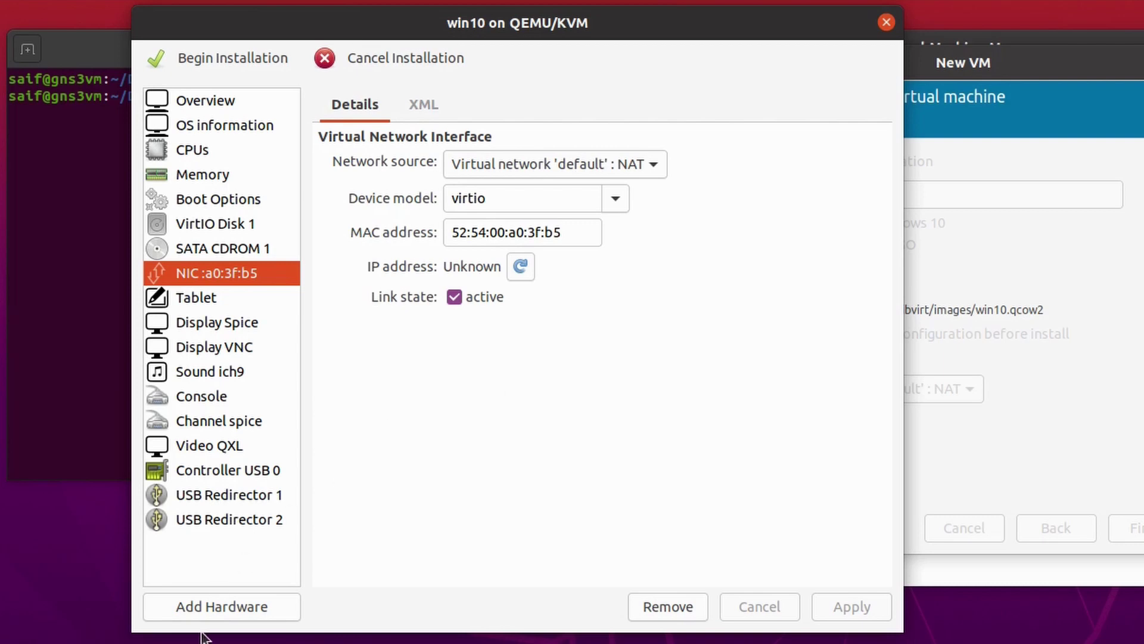
{"action": "left_click", "coordinate": [219, 608]}
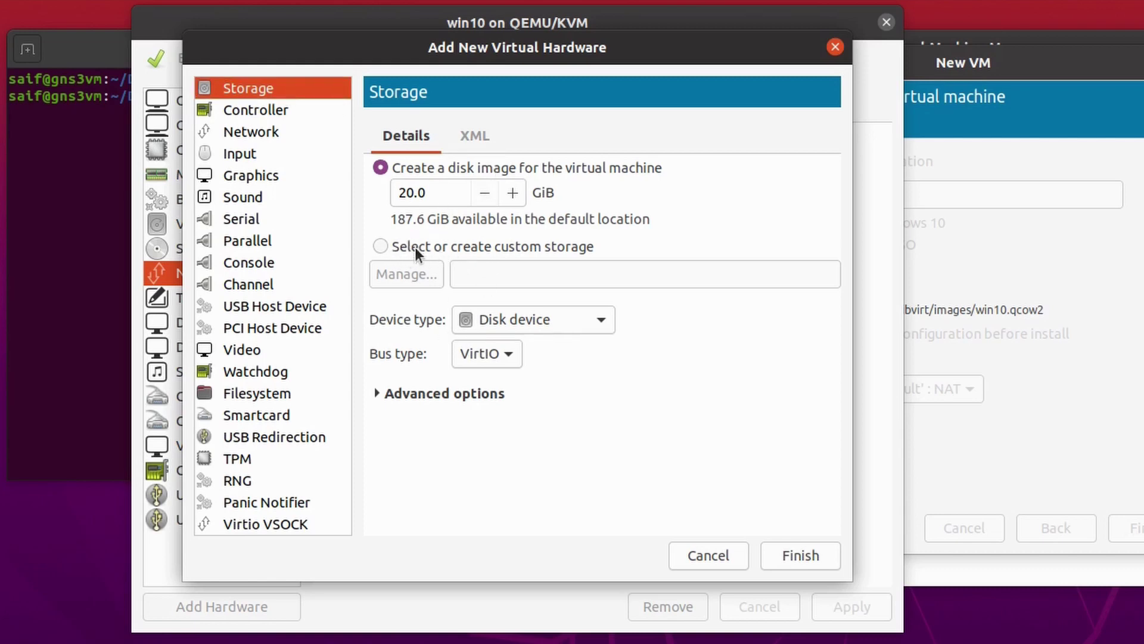
Step: Attach virtio-win-0.1.185.iso from the Desktop pool as a new CDROM device
{"action": "left_click", "coordinate": [381, 246]}
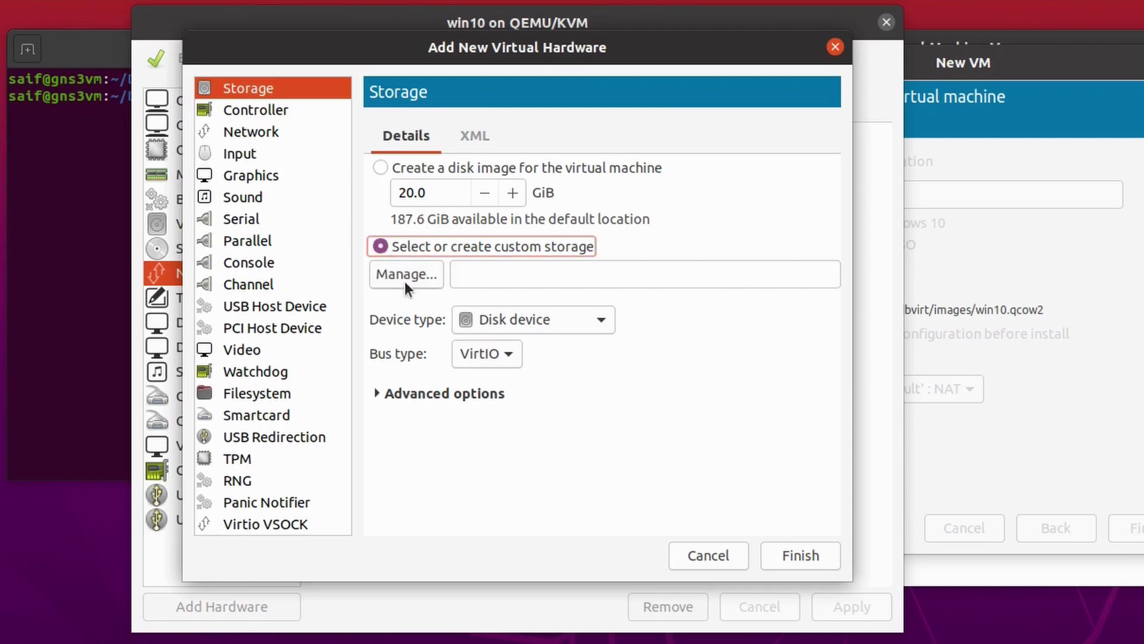
{"action": "left_click", "coordinate": [406, 280]}
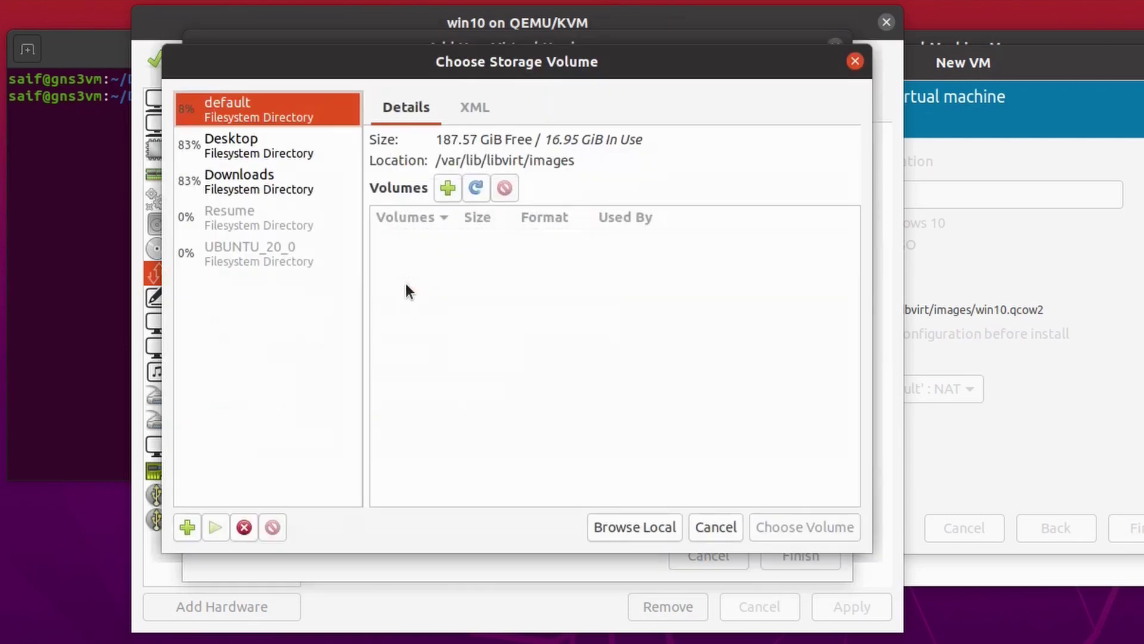
{"action": "left_click", "coordinate": [232, 156]}
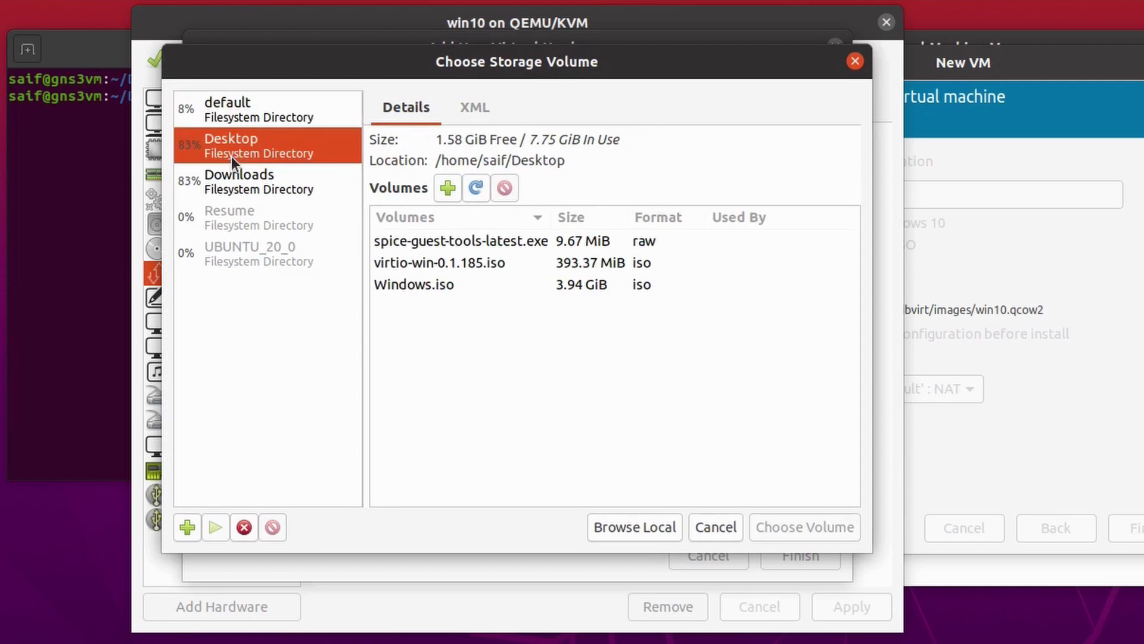
{"action": "left_click", "coordinate": [439, 261]}
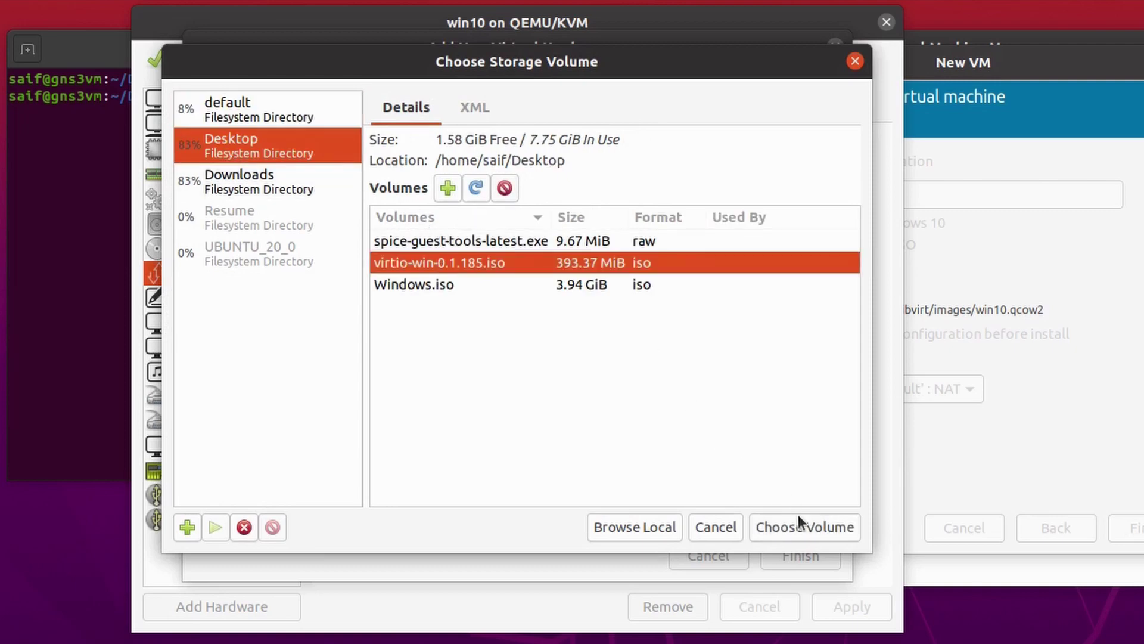
{"action": "left_click", "coordinate": [798, 520]}
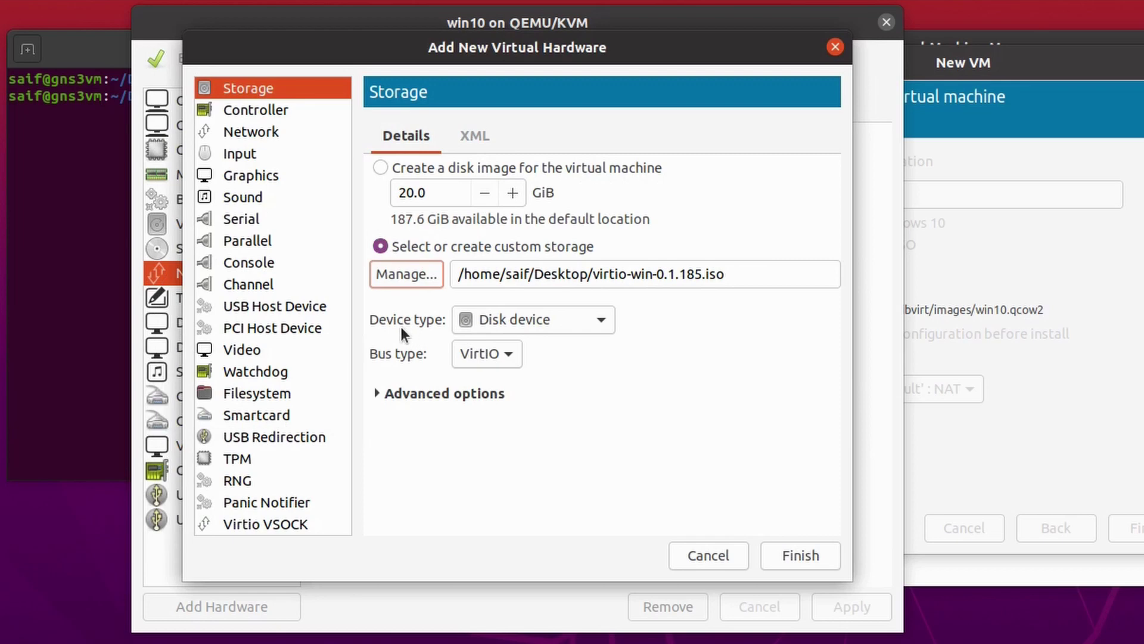
{"action": "left_click", "coordinate": [516, 321]}
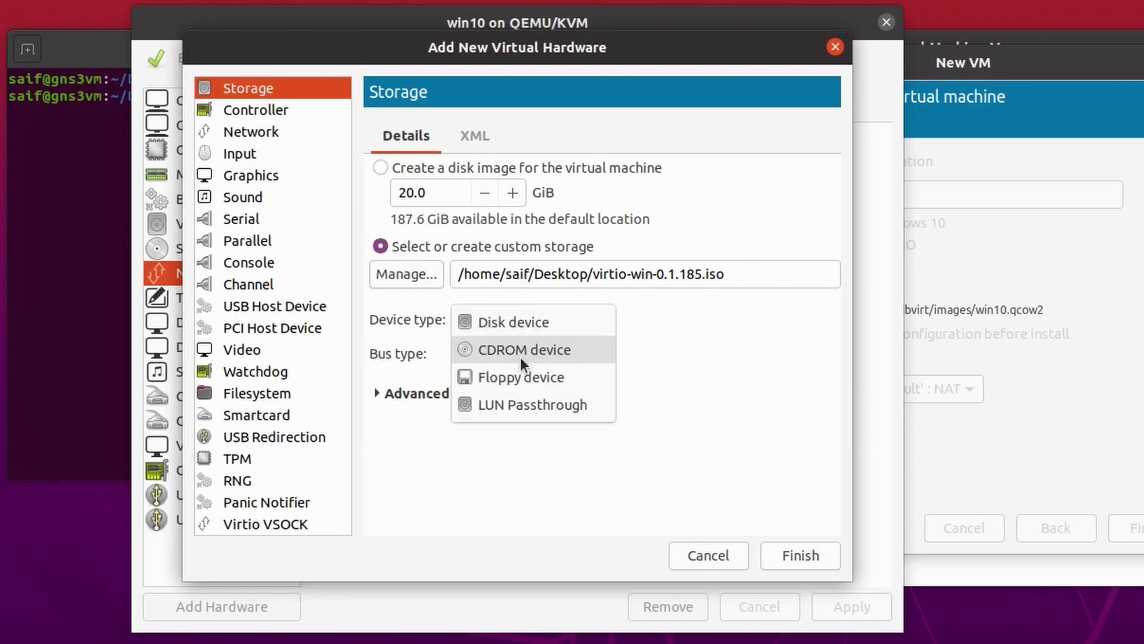
{"action": "left_click", "coordinate": [520, 353]}
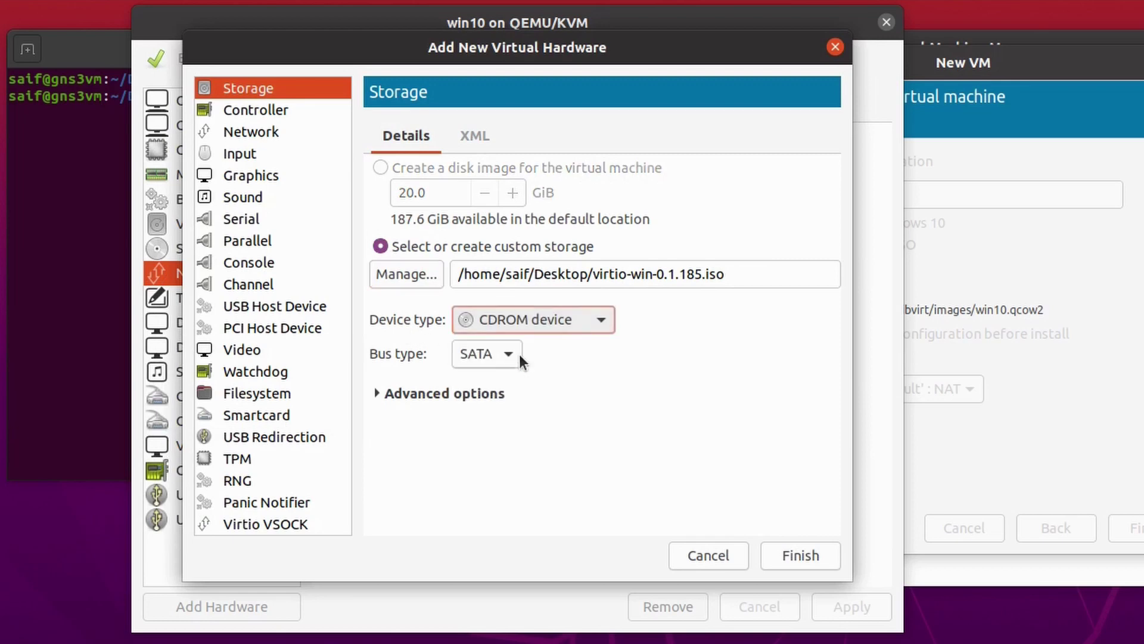
{"action": "left_click", "coordinate": [795, 549]}
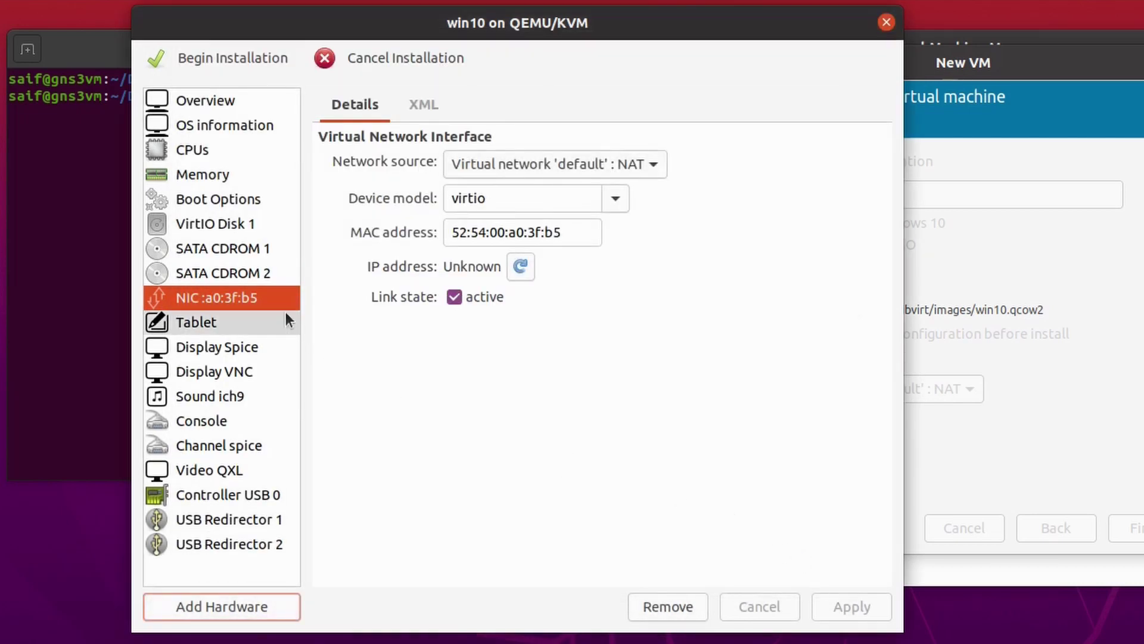
Step: Check both CD-ROMs' ISOs, then make the CPUs copy the host CPU configuration
{"action": "left_click", "coordinate": [226, 259]}
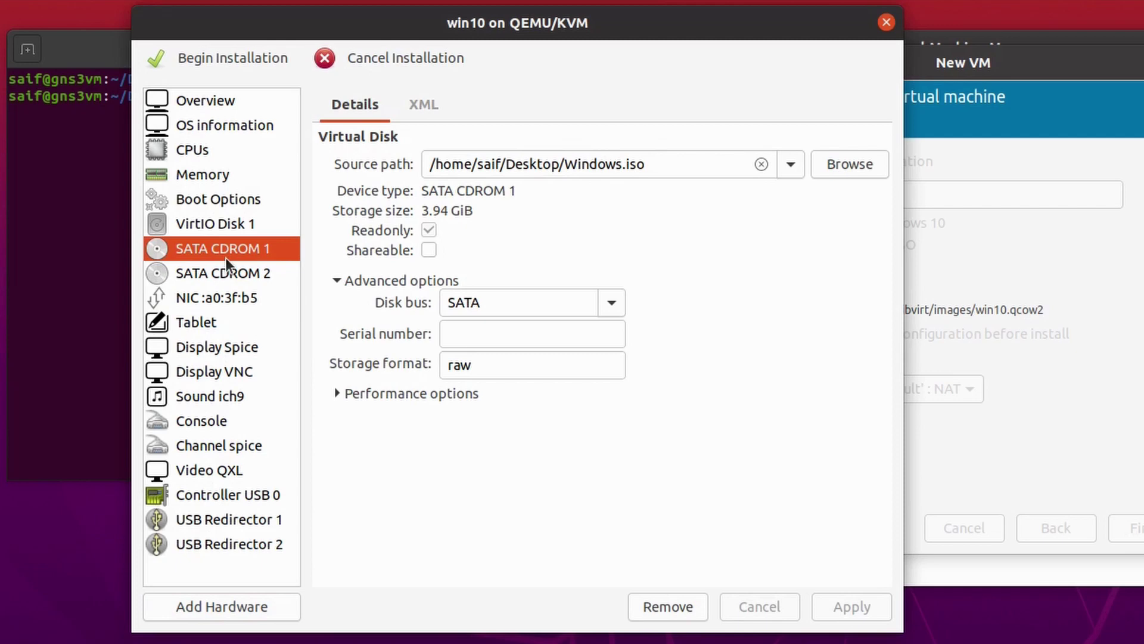
{"action": "left_click", "coordinate": [224, 276]}
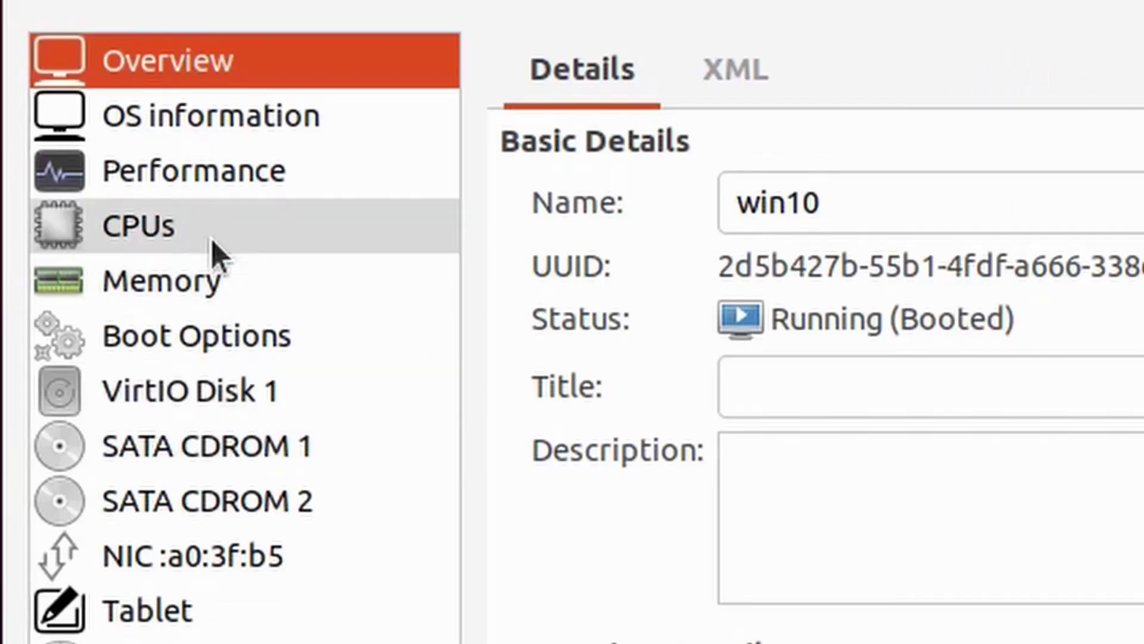
{"action": "left_click", "coordinate": [227, 179]}
{"action": "left_click", "coordinate": [549, 457]}
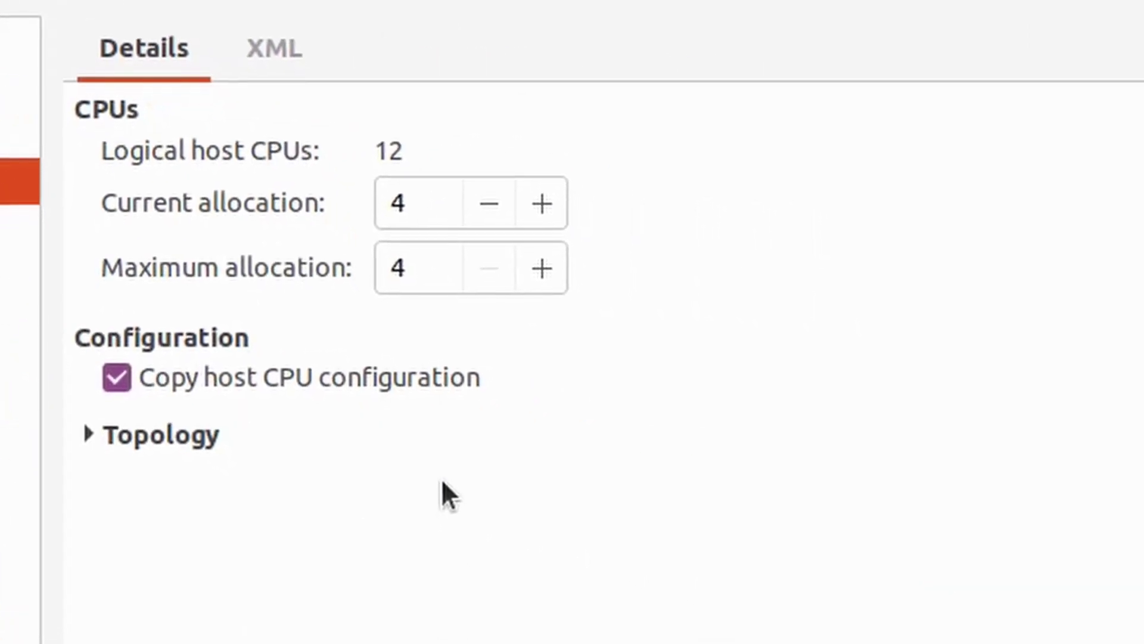
Step: Manually set CPU topology to 1 socket, 2 cores, 2 threads and raise the current vCPU allocation
{"action": "left_click", "coordinate": [84, 421]}
{"action": "left_click", "coordinate": [127, 424]}
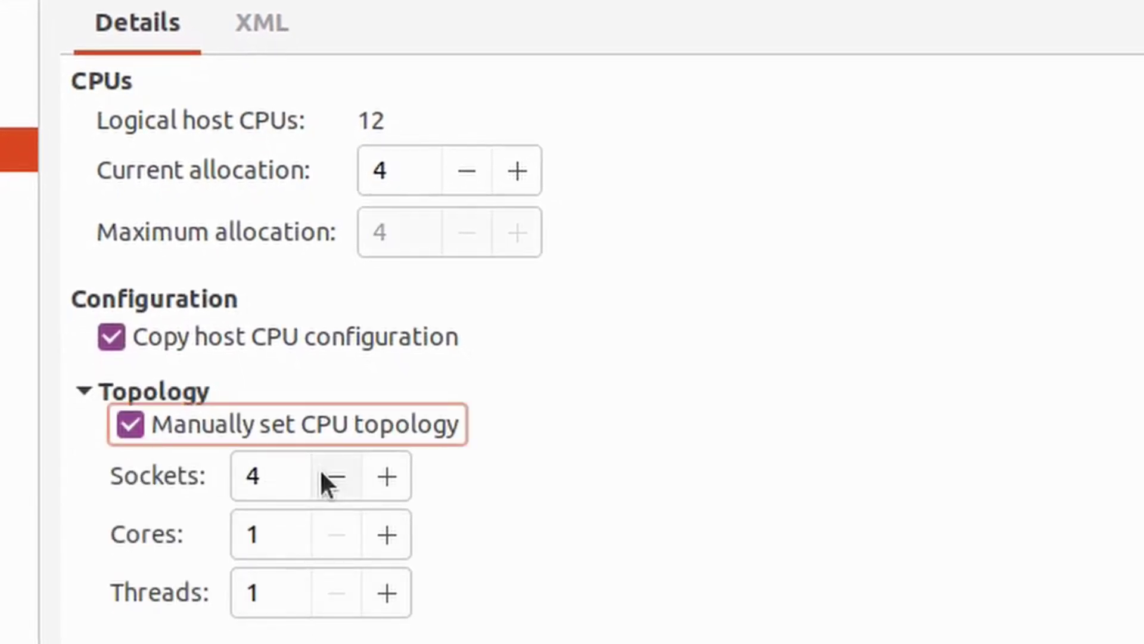
{"action": "double_click", "coordinate": [333, 476]}
{"action": "left_click", "coordinate": [333, 477]}
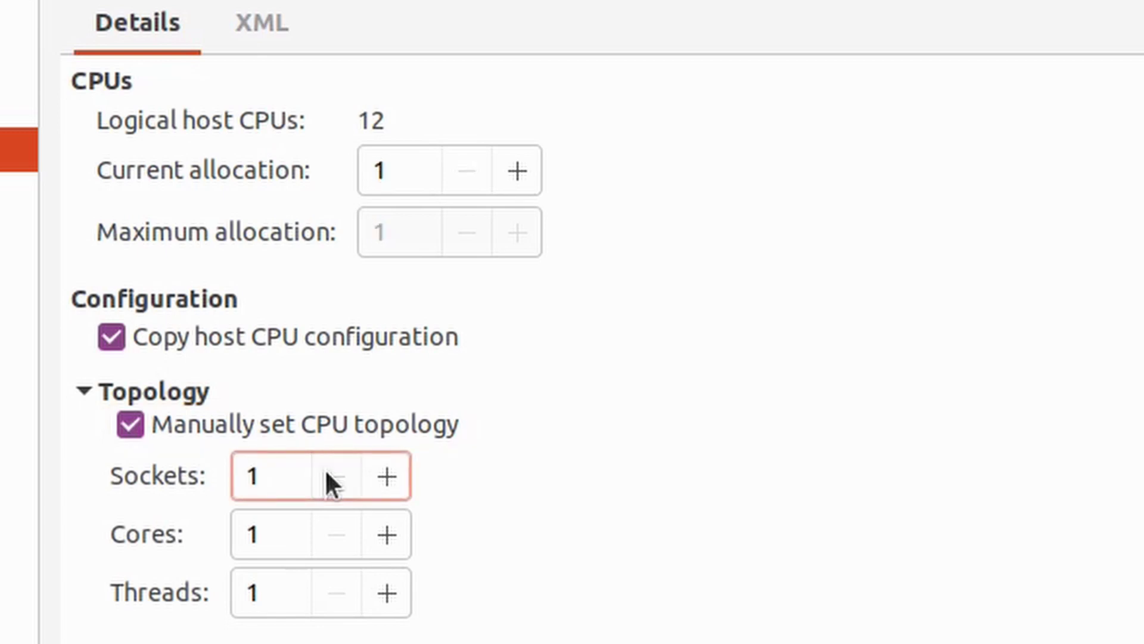
{"action": "left_click", "coordinate": [387, 534]}
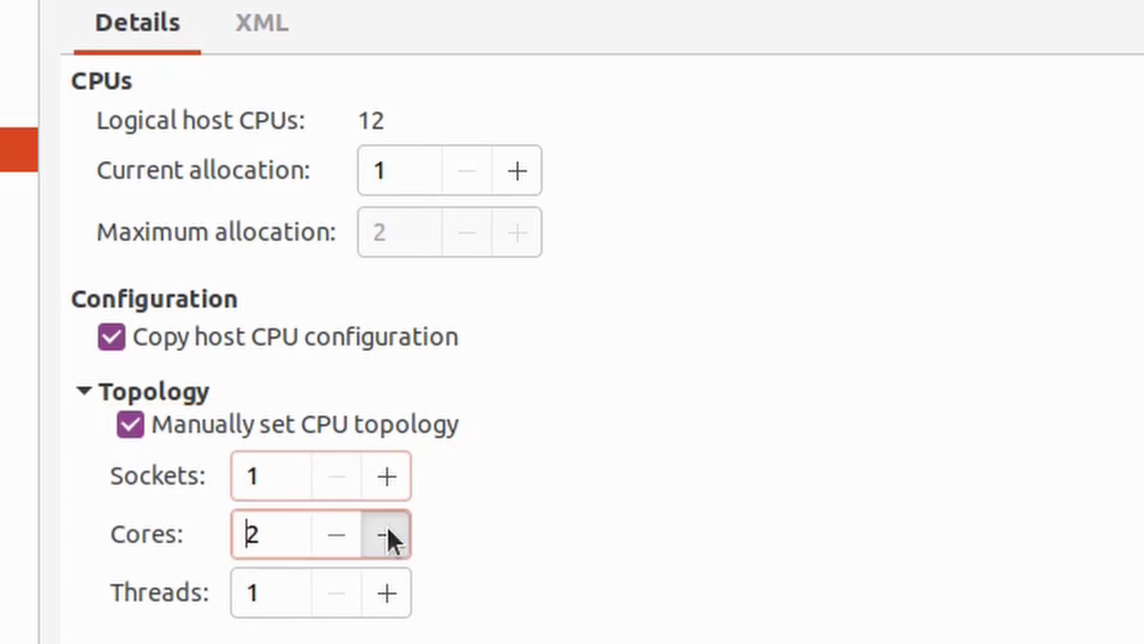
{"action": "left_click", "coordinate": [394, 588]}
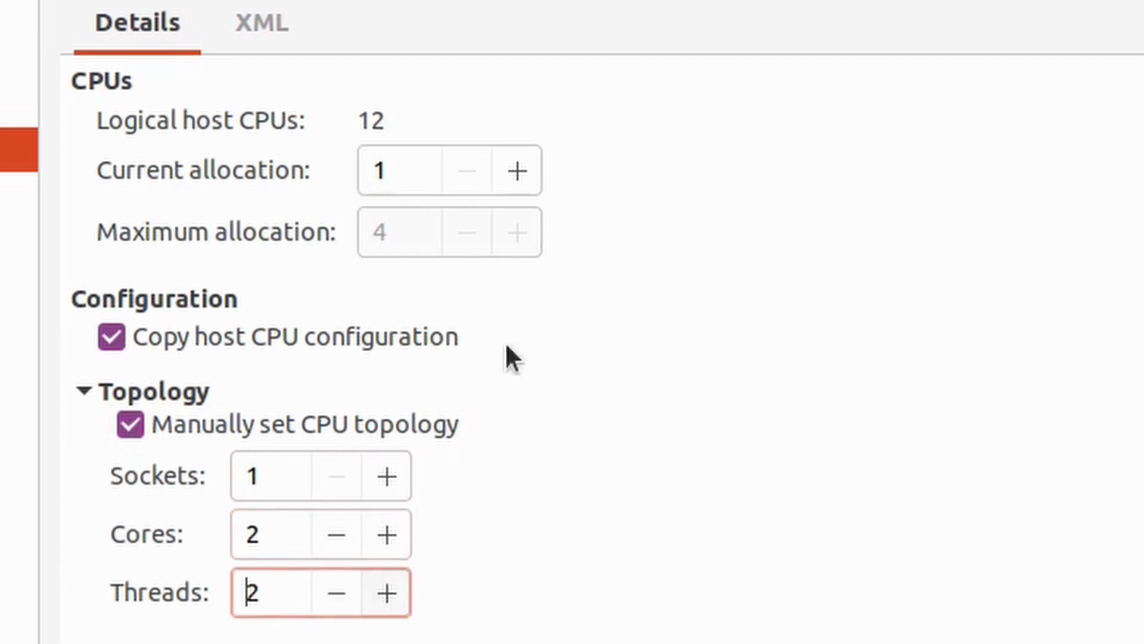
{"action": "left_click", "coordinate": [505, 170]}
{"action": "left_click", "coordinate": [506, 170]}
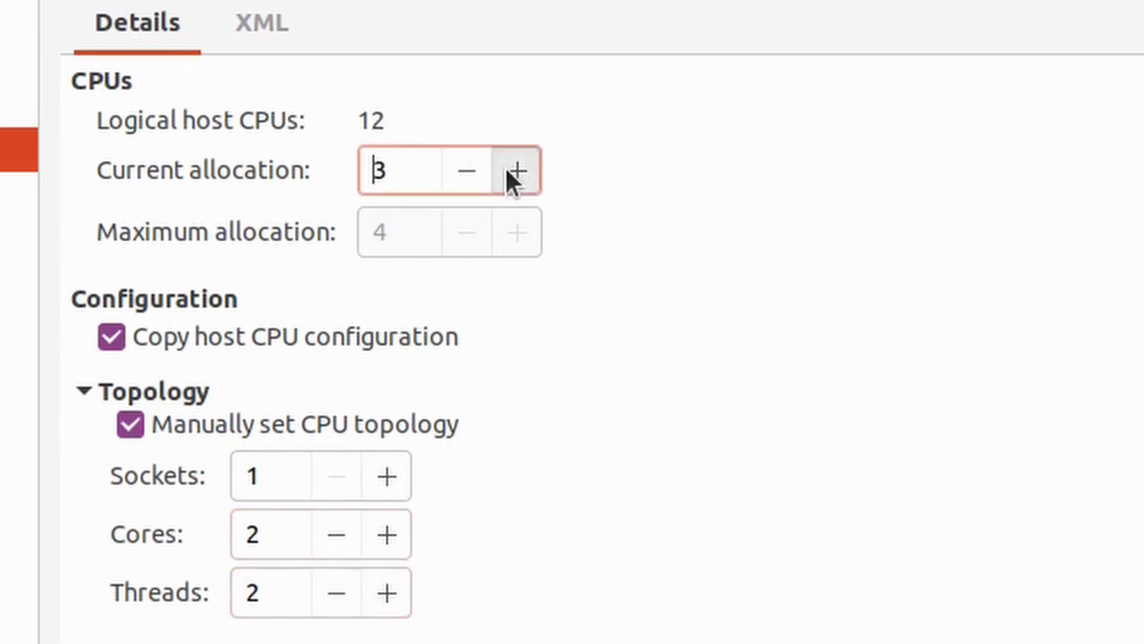
{"action": "left_click", "coordinate": [505, 169]}
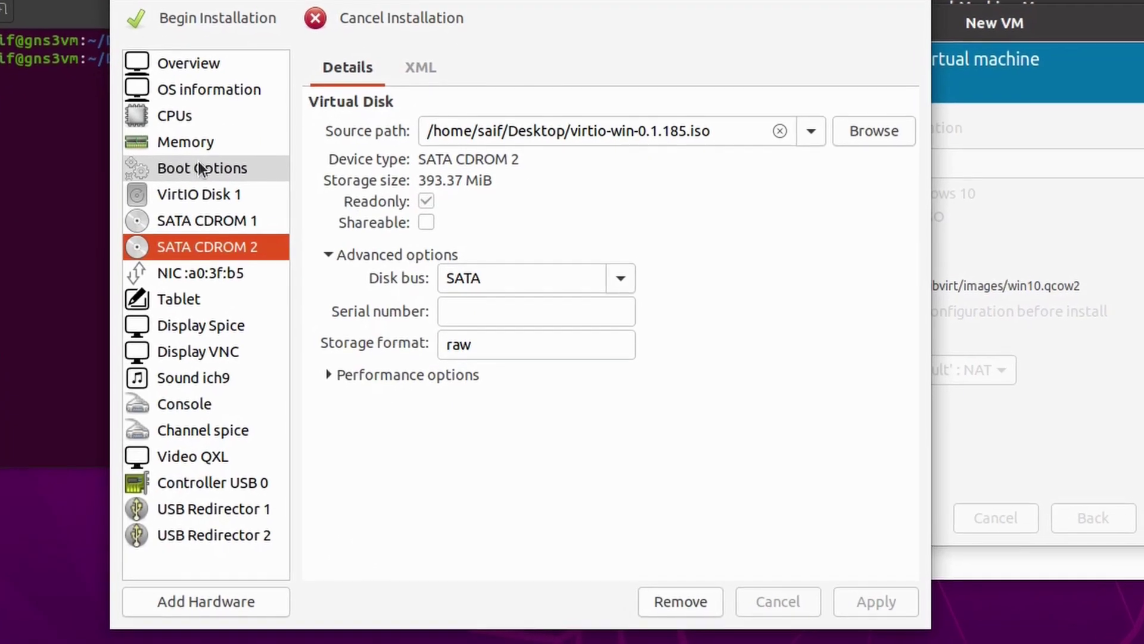
Step: Enable the boot menu and boot SATA CDROM 1 first, ahead of VirtIO Disk 1, then apply
{"action": "left_click", "coordinate": [177, 125]}
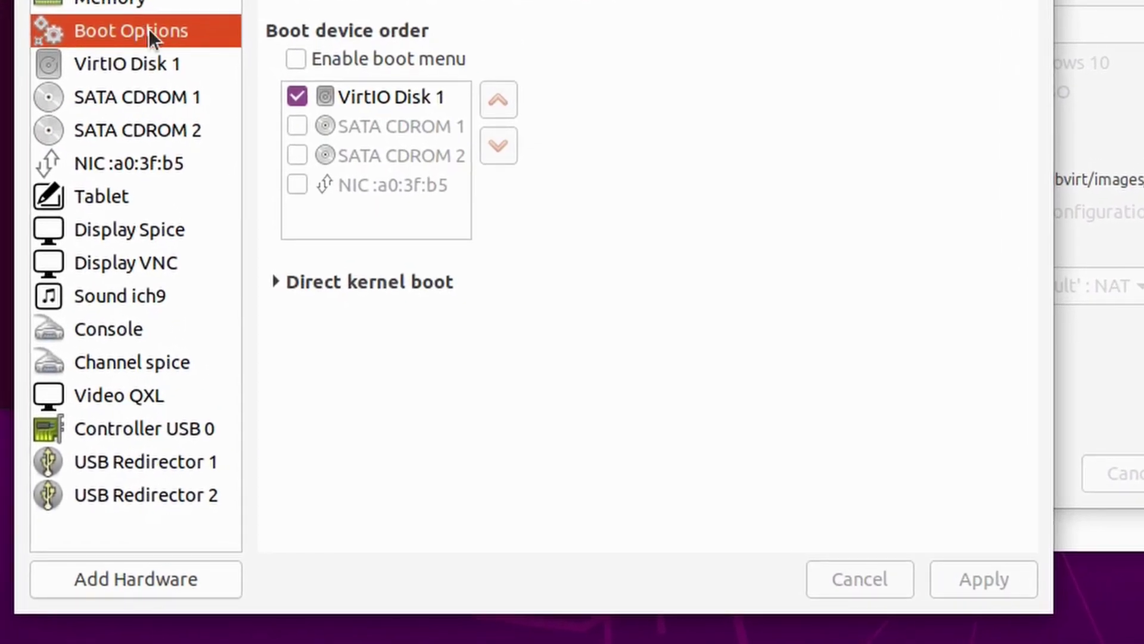
{"action": "left_click", "coordinate": [296, 58]}
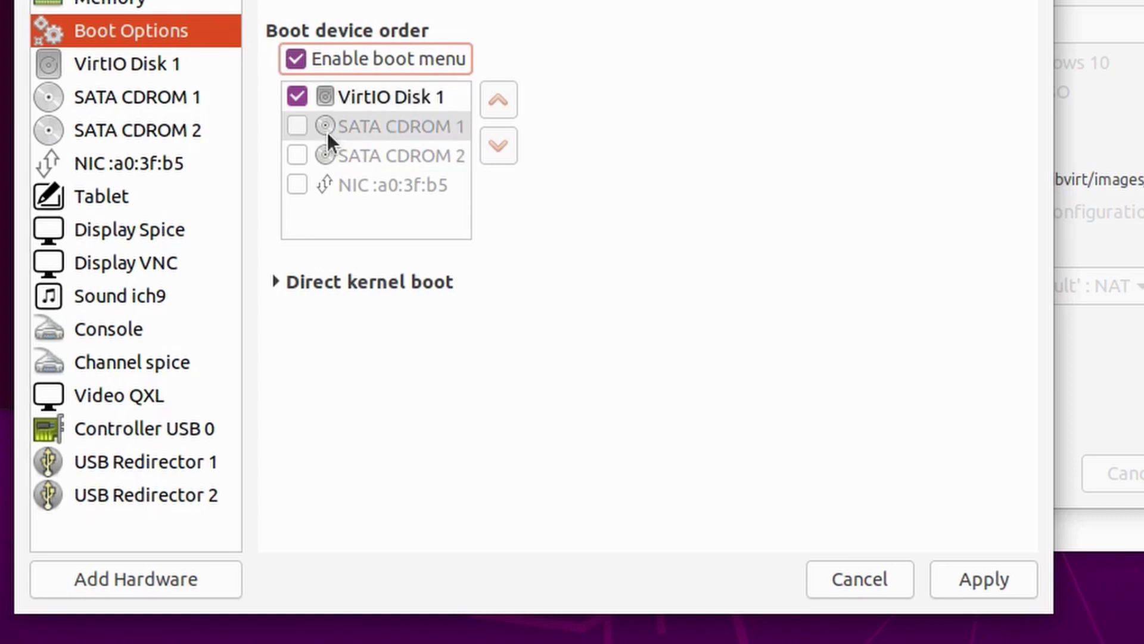
{"action": "left_click", "coordinate": [296, 126]}
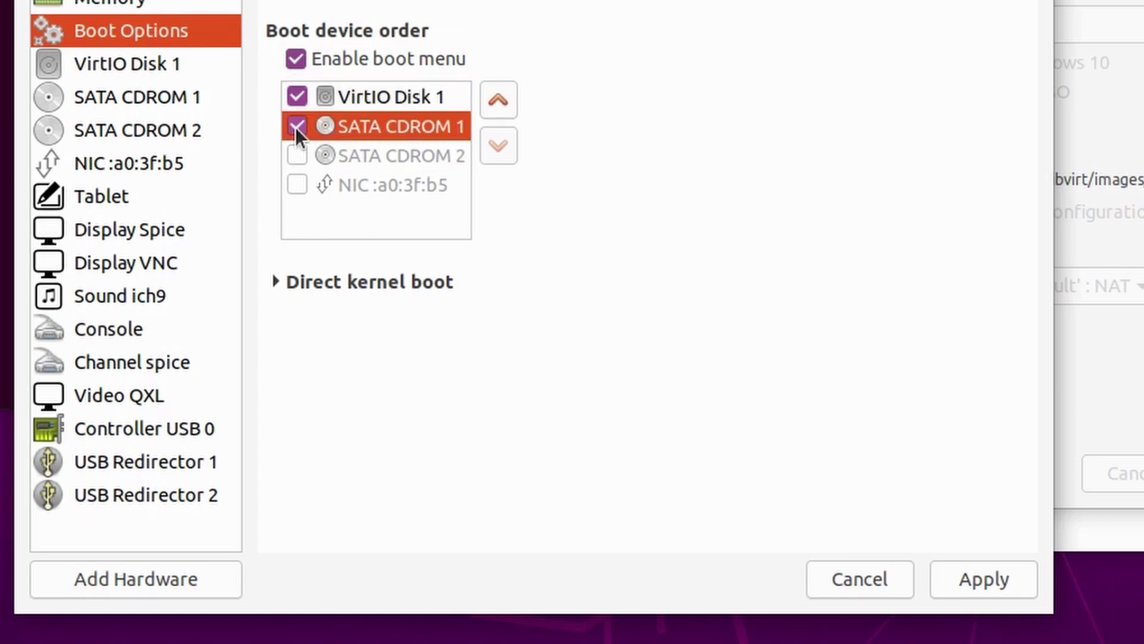
{"action": "left_click", "coordinate": [497, 101]}
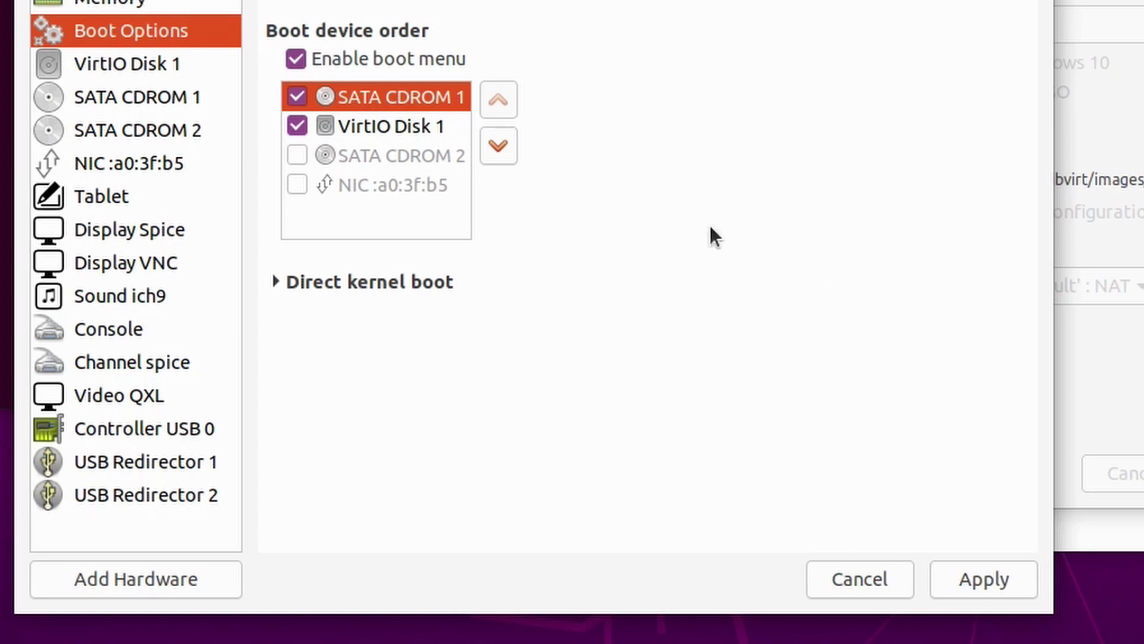
{"action": "left_click", "coordinate": [992, 584]}
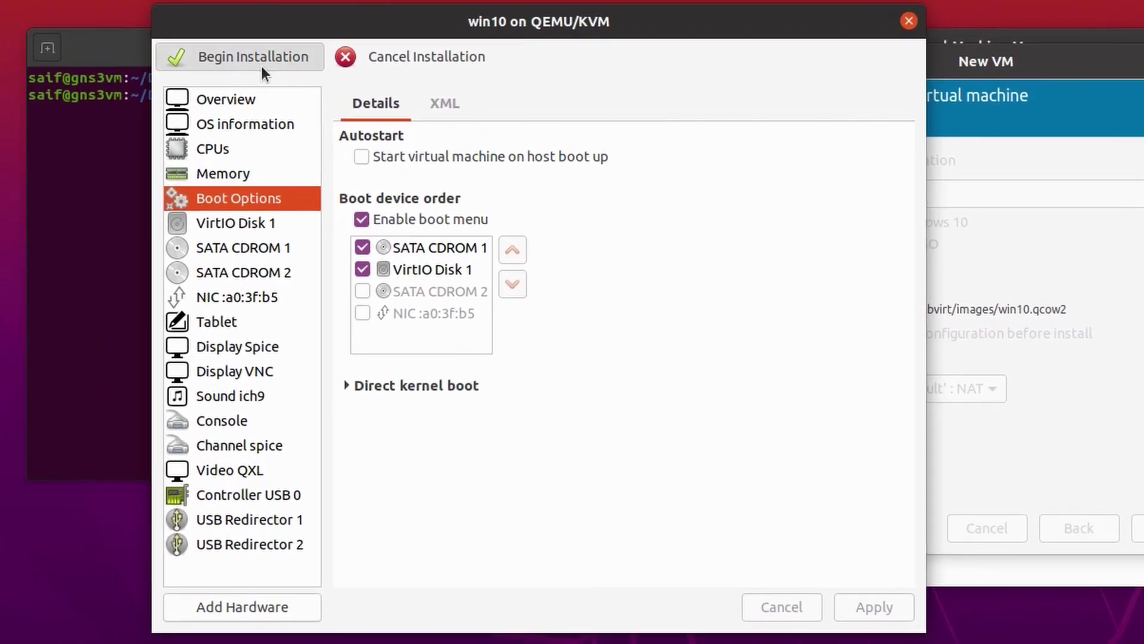
Step: Begin the installation, keep the default language, and choose Install now in Windows Setup
{"action": "left_click", "coordinate": [224, 0]}
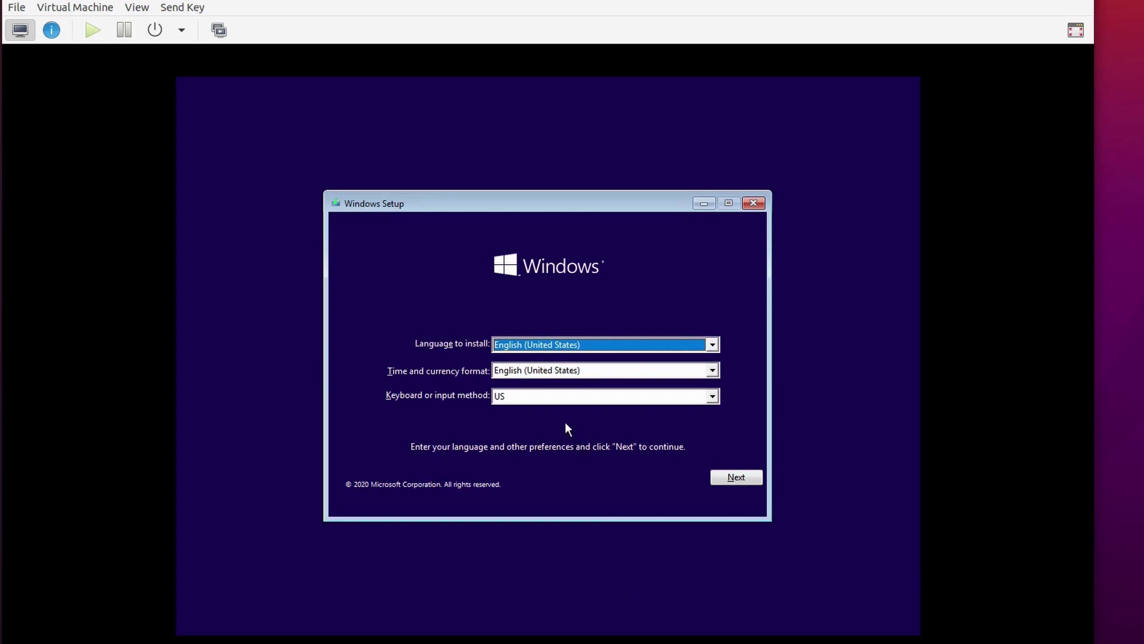
{"action": "left_click", "coordinate": [743, 475]}
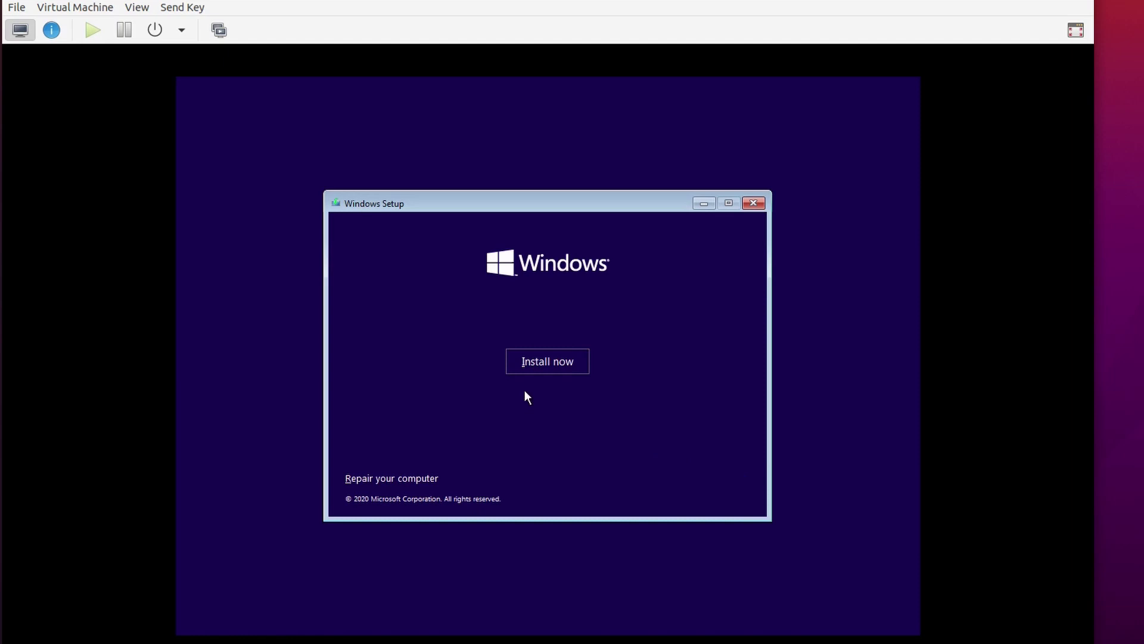
{"action": "left_click", "coordinate": [552, 362]}
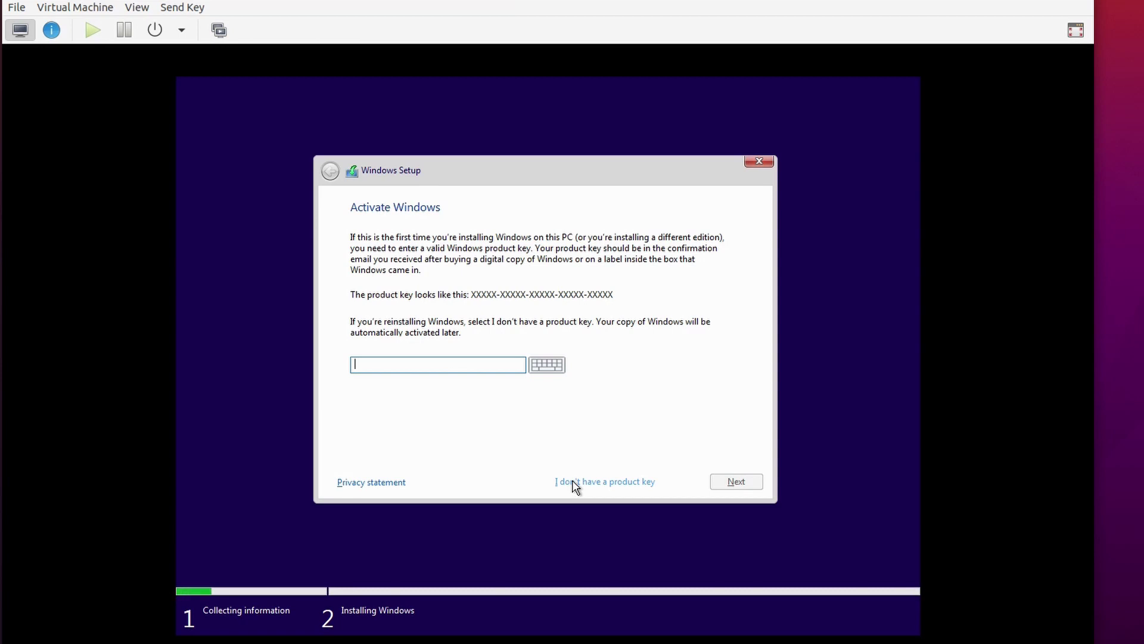
Step: Skip the product key, pick Windows 10 Pro, accept the license, and choose Custom install
{"action": "left_click", "coordinate": [572, 481]}
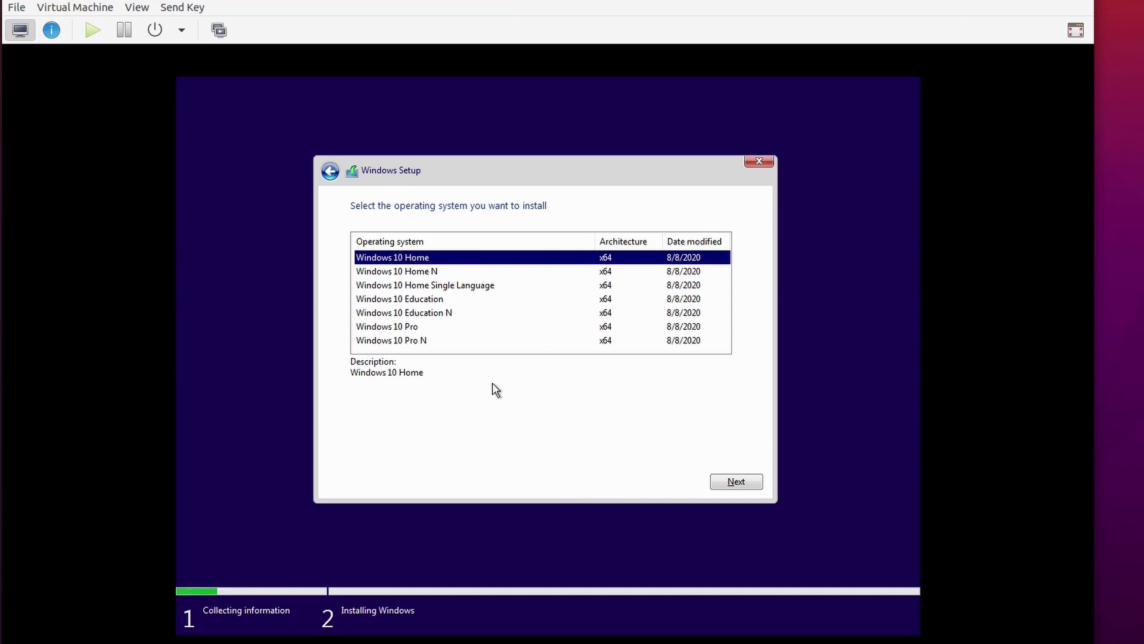
{"action": "left_click", "coordinate": [370, 332]}
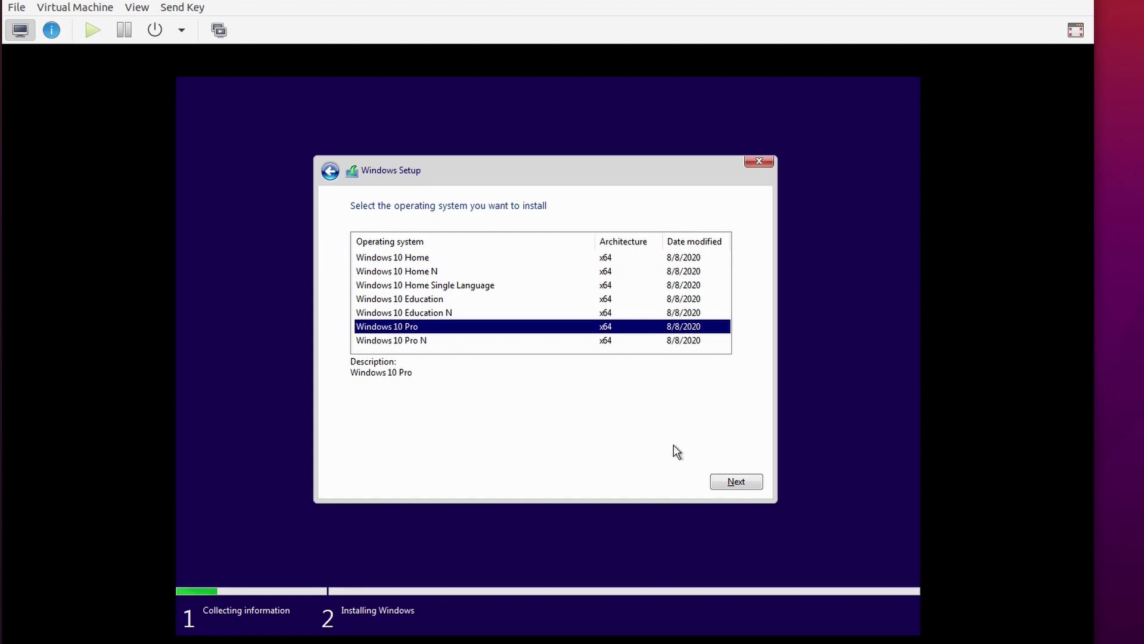
{"action": "left_click", "coordinate": [724, 480]}
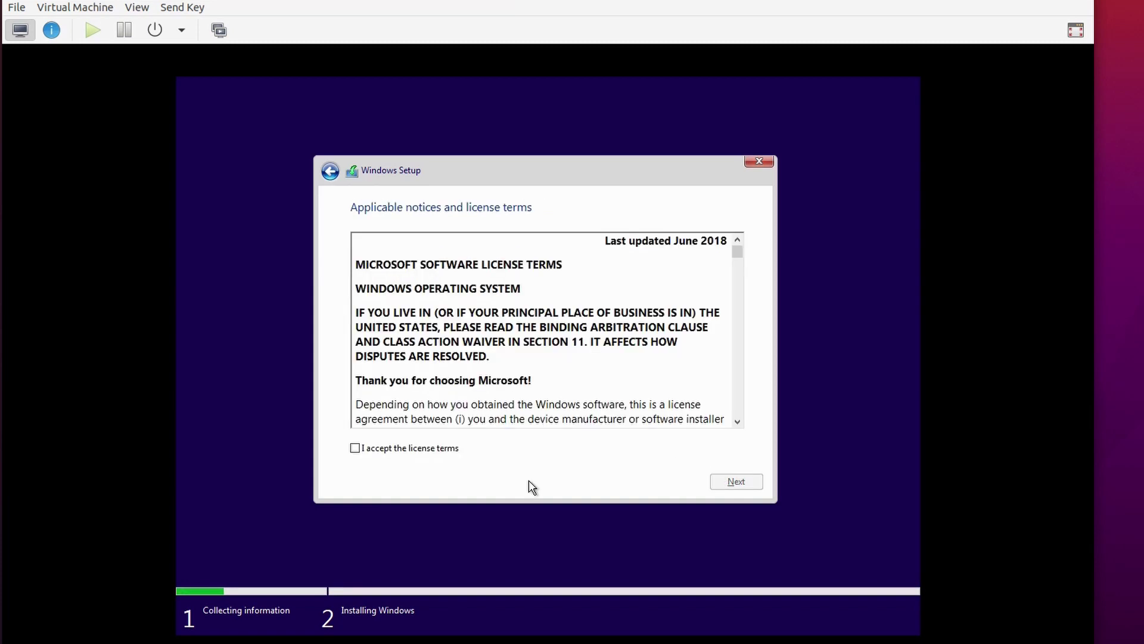
{"action": "left_click", "coordinate": [369, 453]}
{"action": "left_click", "coordinate": [737, 482]}
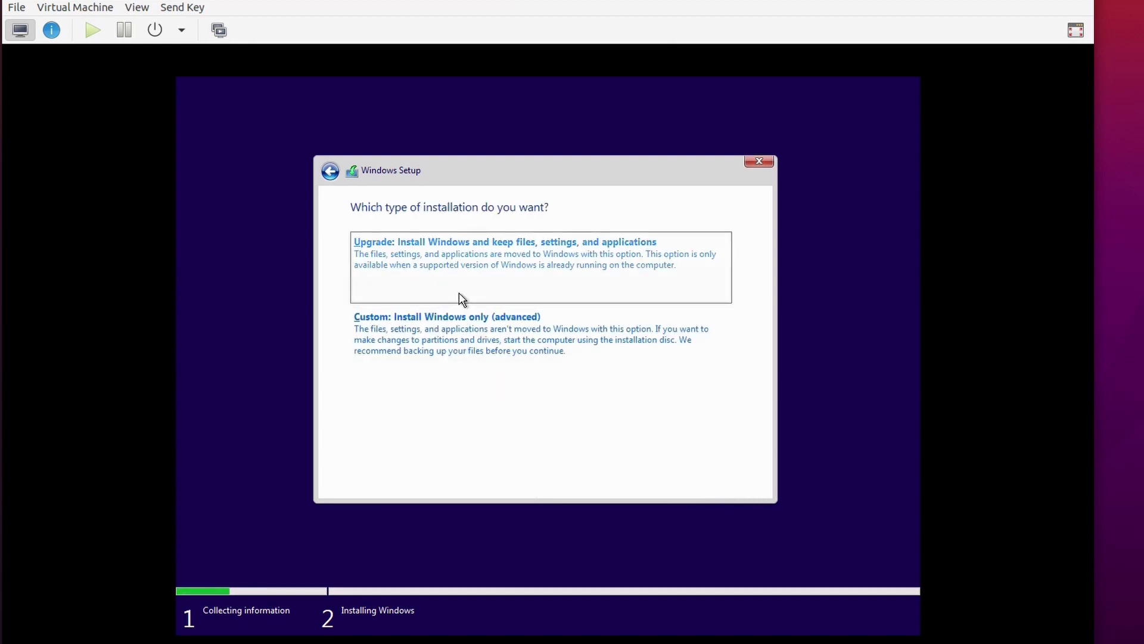
{"action": "left_click", "coordinate": [453, 327]}
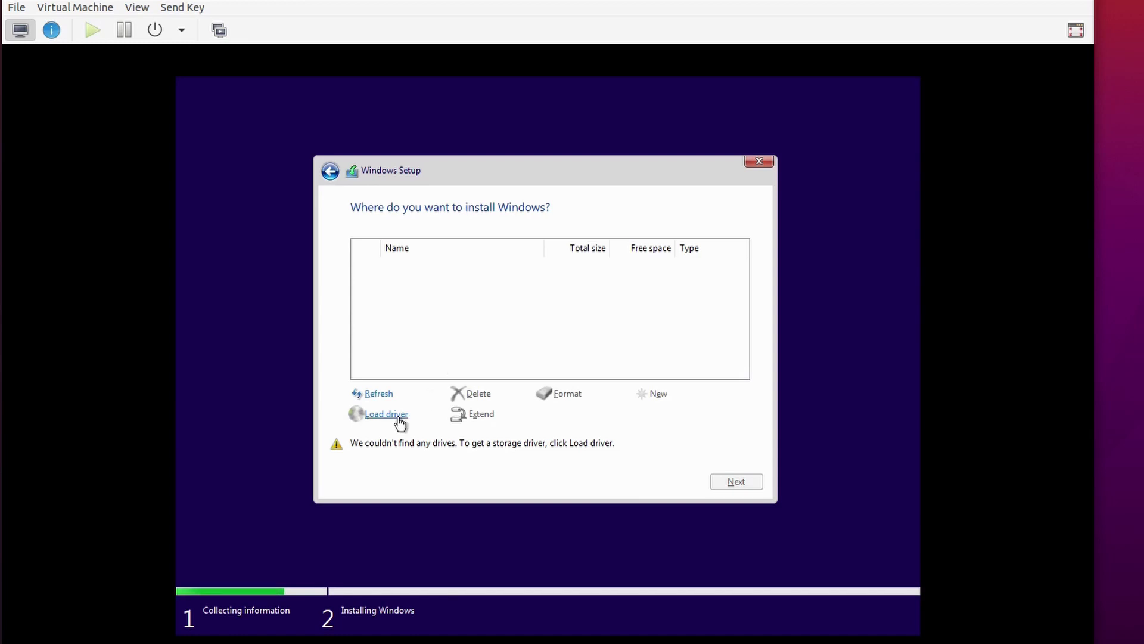
Step: Load a storage driver from the media and select the w10 VirtIO SCSI driver entry
{"action": "left_click", "coordinate": [375, 415]}
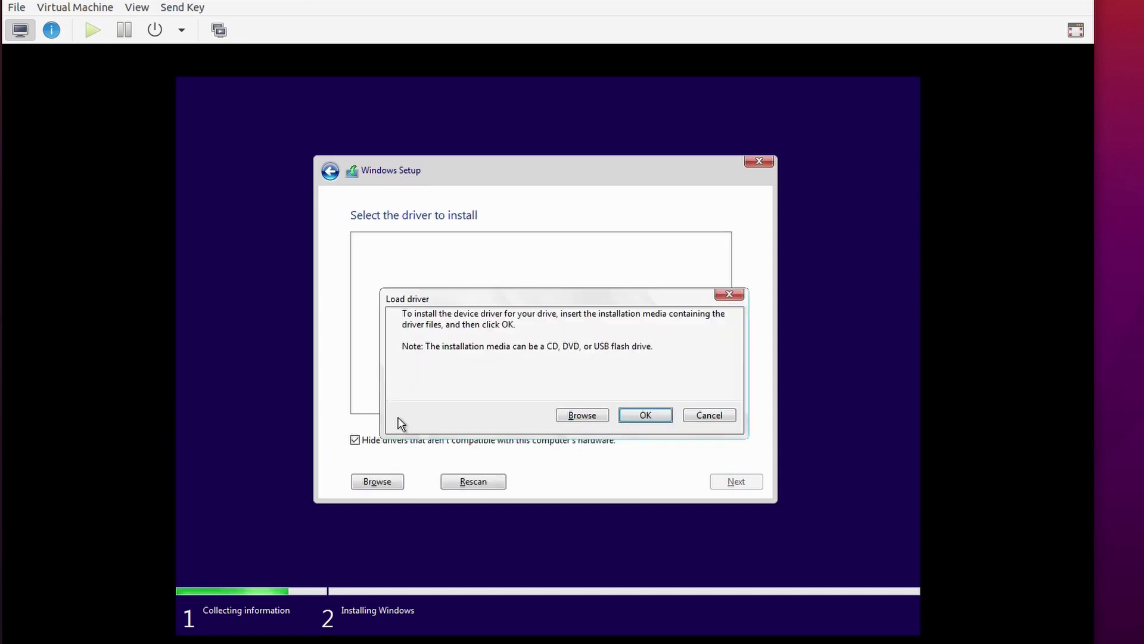
{"action": "left_click", "coordinate": [620, 416]}
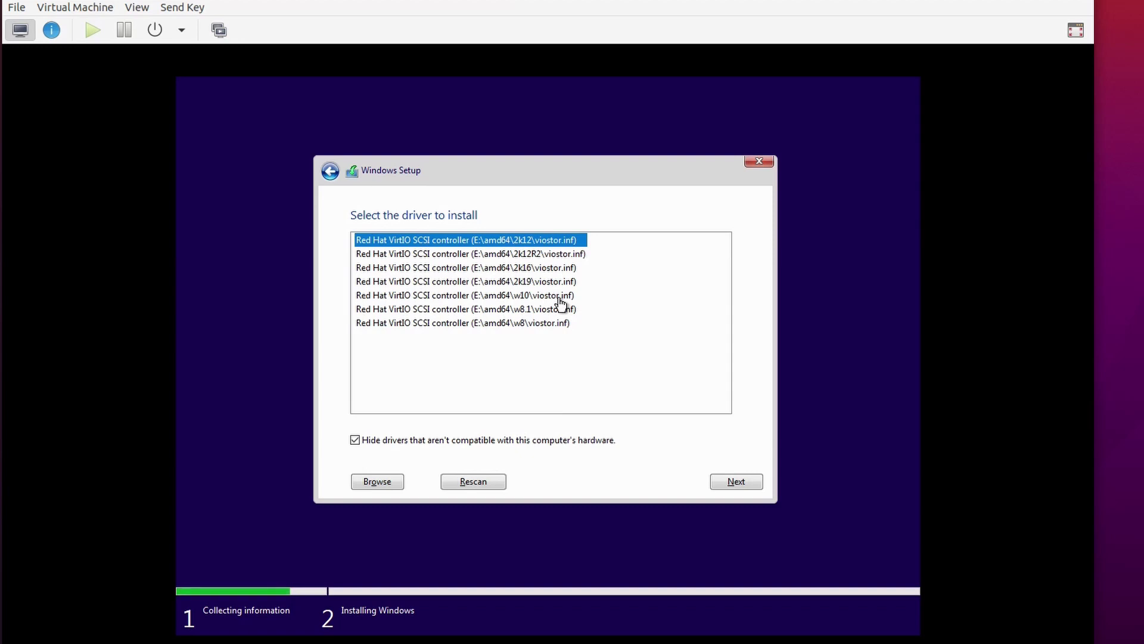
{"action": "left_click", "coordinate": [560, 297]}
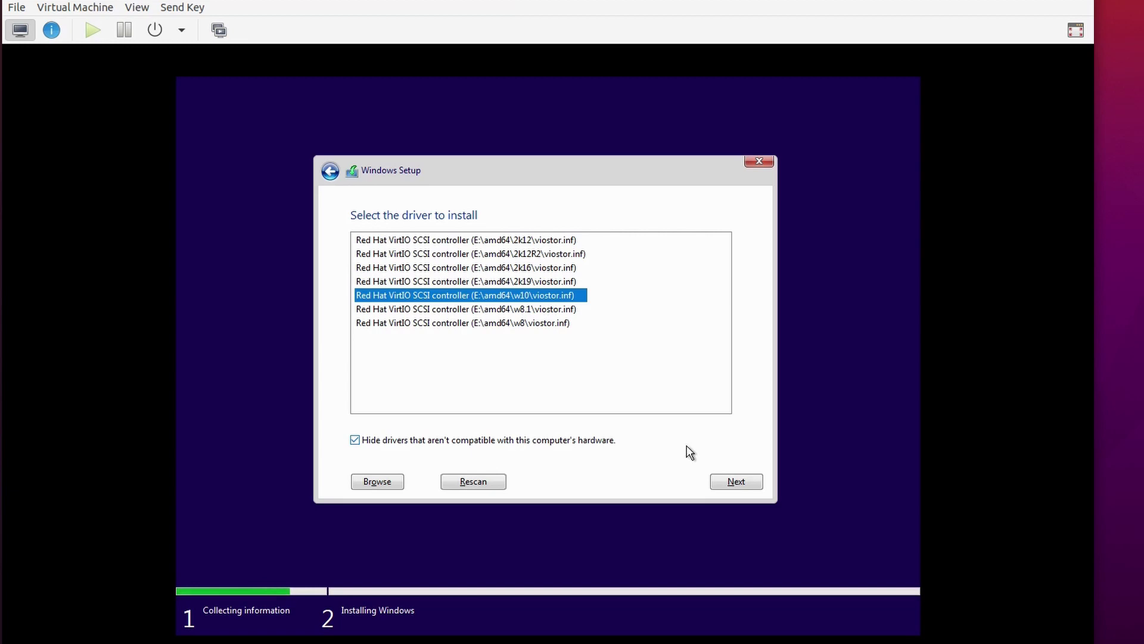
Step: Browse to CD Drive (E:) > viostor > w10 > amd64 as the driver folder
{"action": "left_click", "coordinate": [395, 483]}
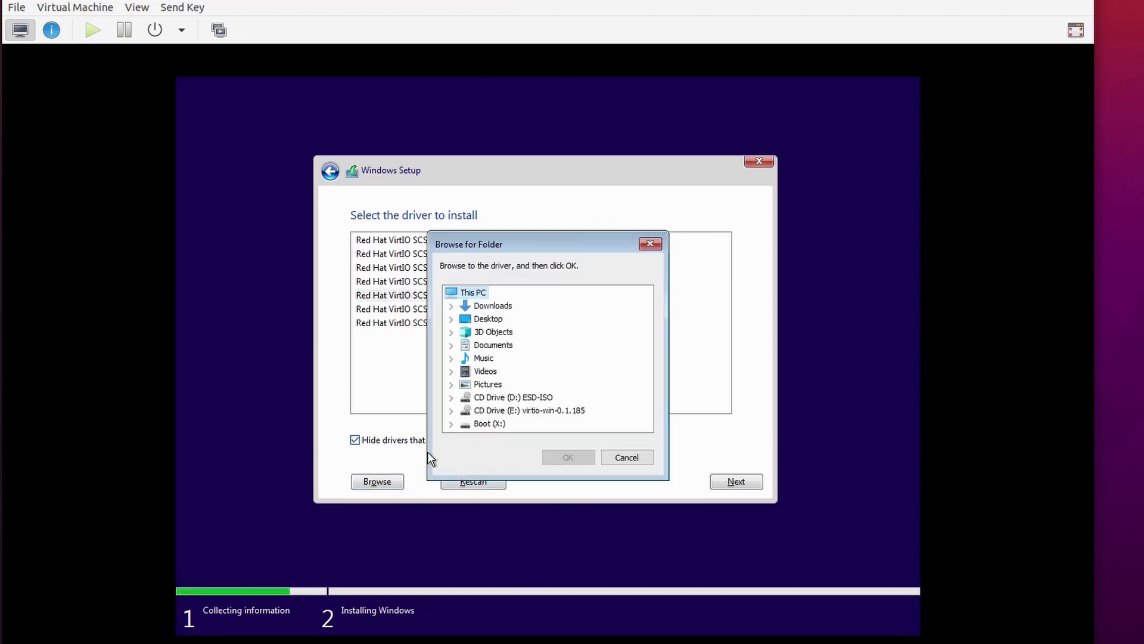
{"action": "left_click", "coordinate": [473, 413]}
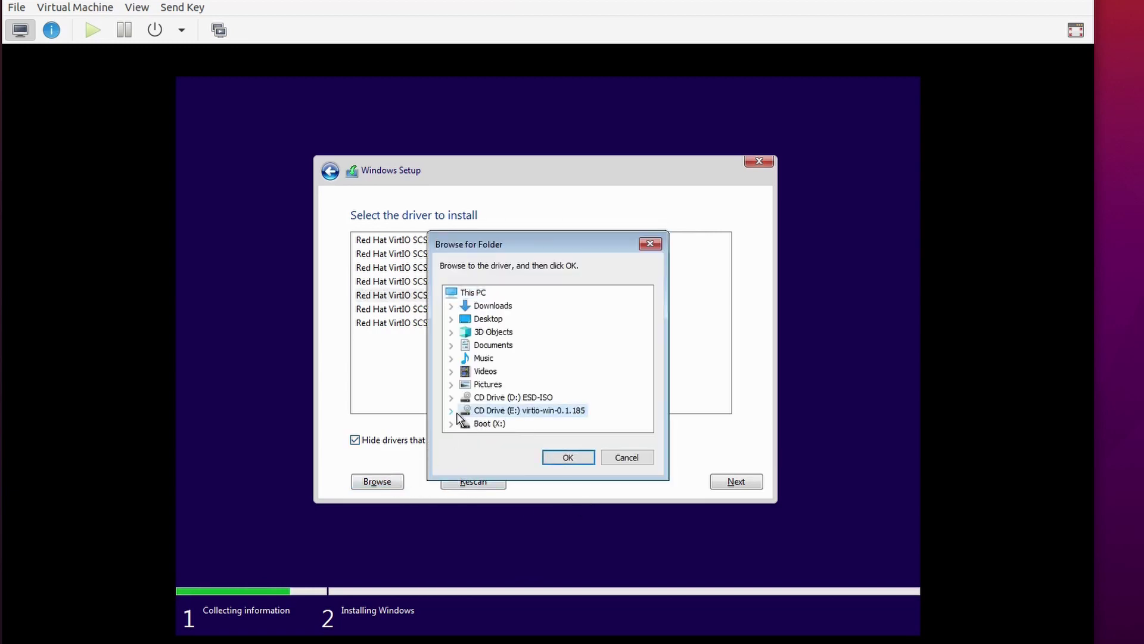
{"action": "left_click", "coordinate": [453, 411]}
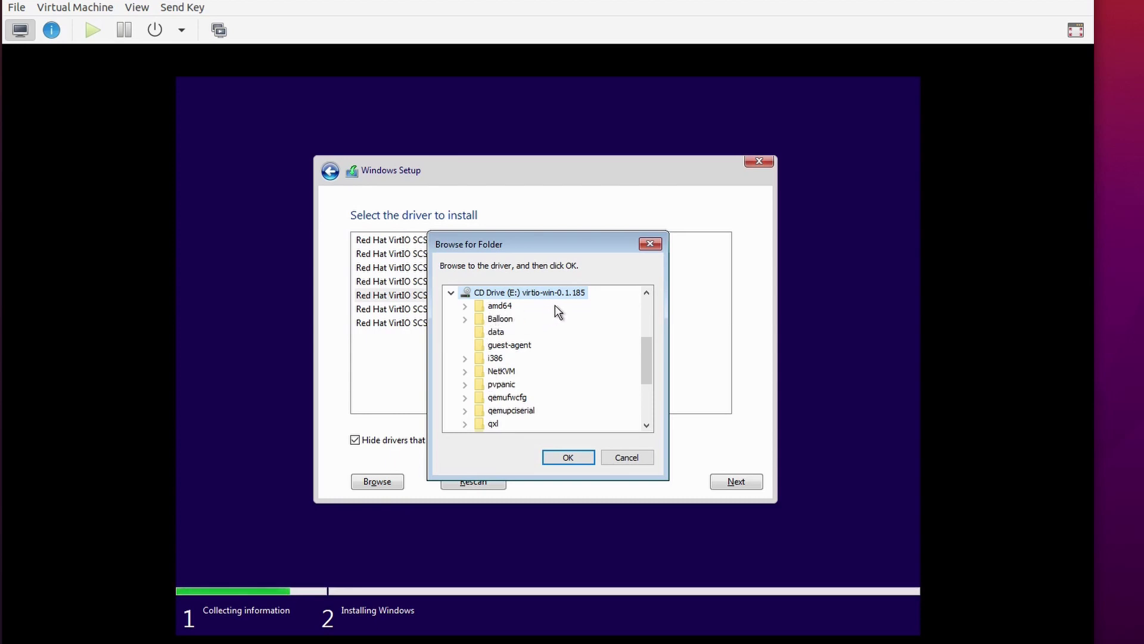
{"action": "scroll", "coordinate": [524, 362], "scroll_direction": "down", "scroll_amount": 3}
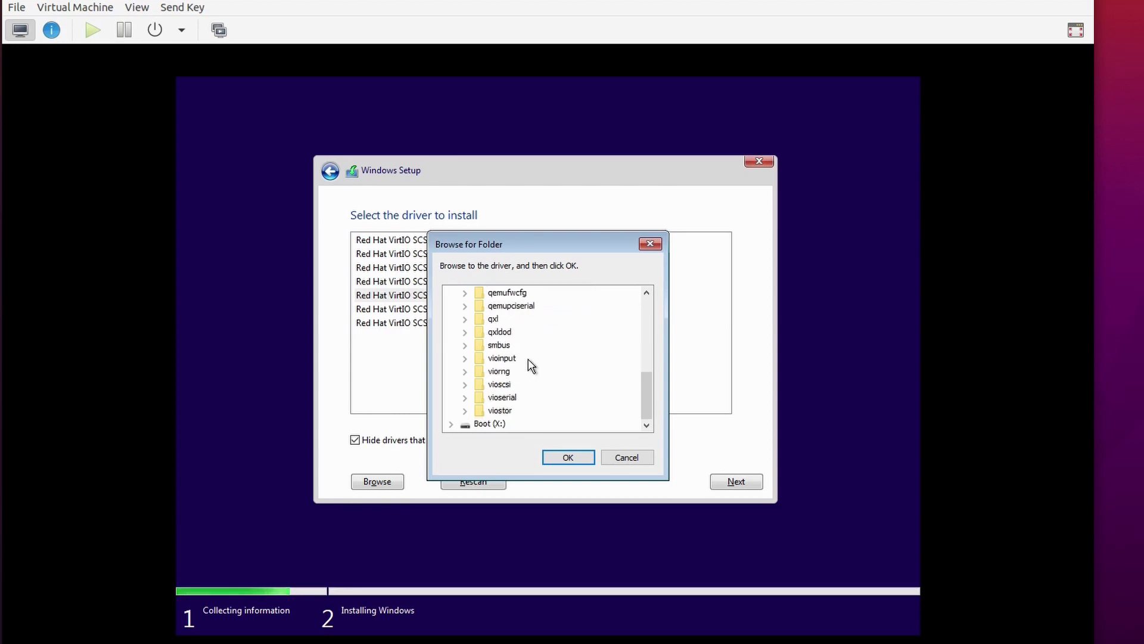
{"action": "left_click", "coordinate": [465, 410]}
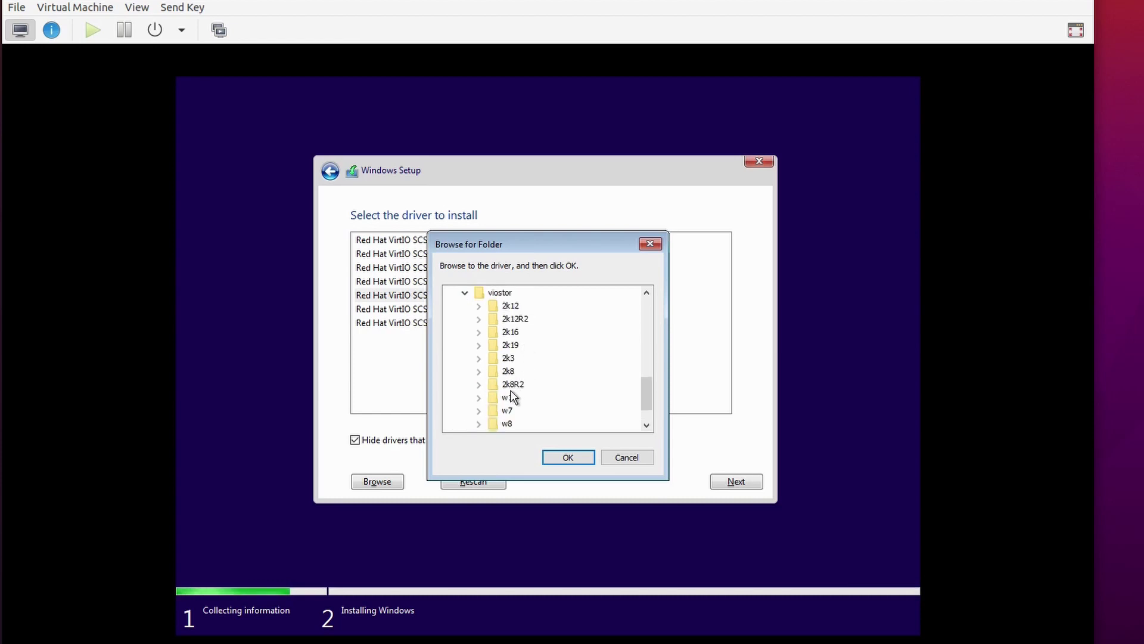
{"action": "left_click", "coordinate": [479, 397]}
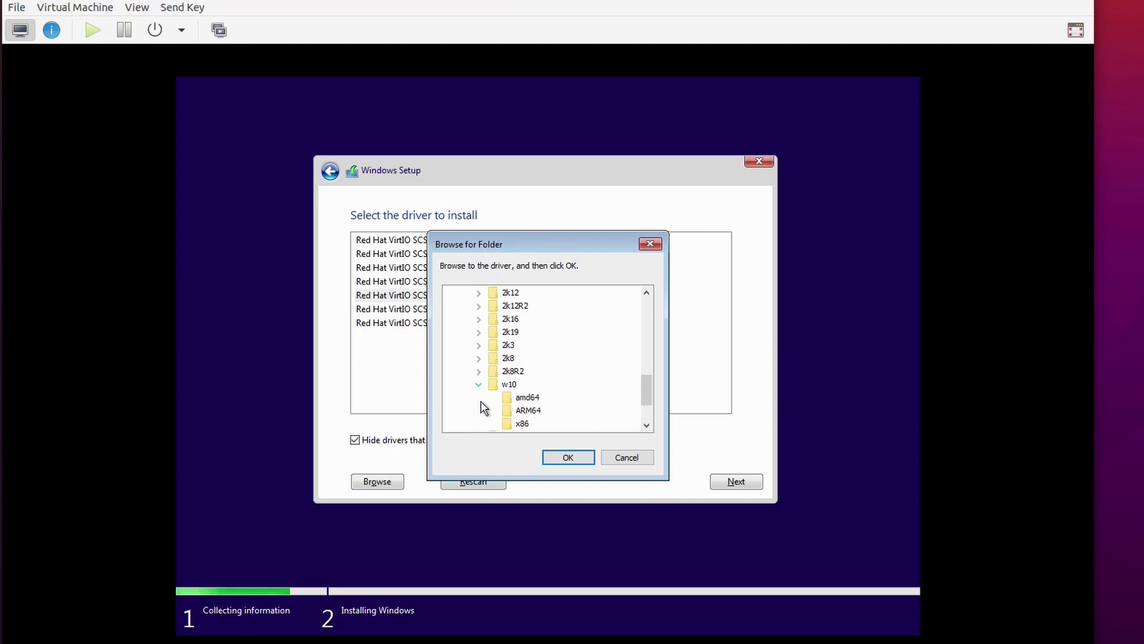
{"action": "left_click", "coordinate": [543, 456]}
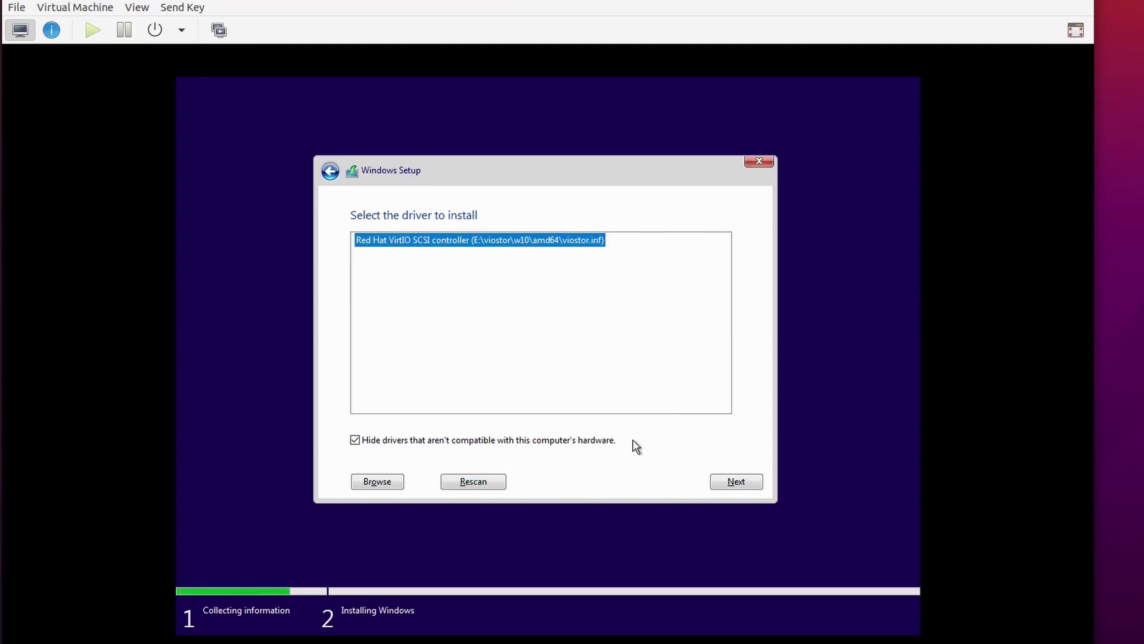
Step: Install the Red Hat VirtIO SCSI driver, then install Windows onto the unallocated 20.0 GB drive
{"action": "left_click", "coordinate": [734, 477]}
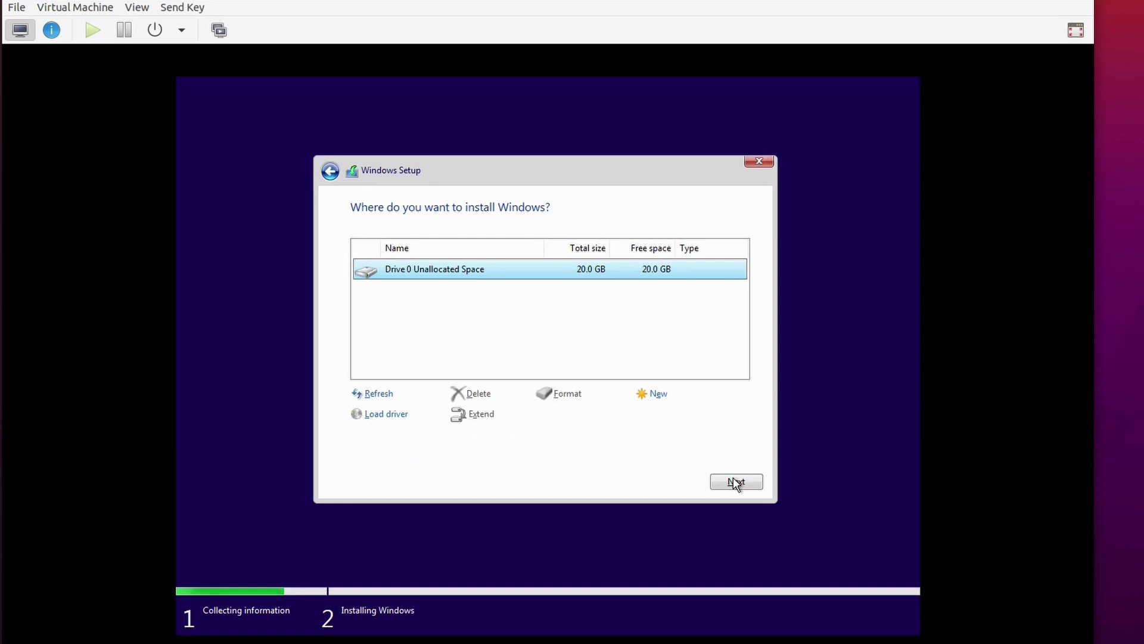
{"action": "left_click", "coordinate": [733, 477]}
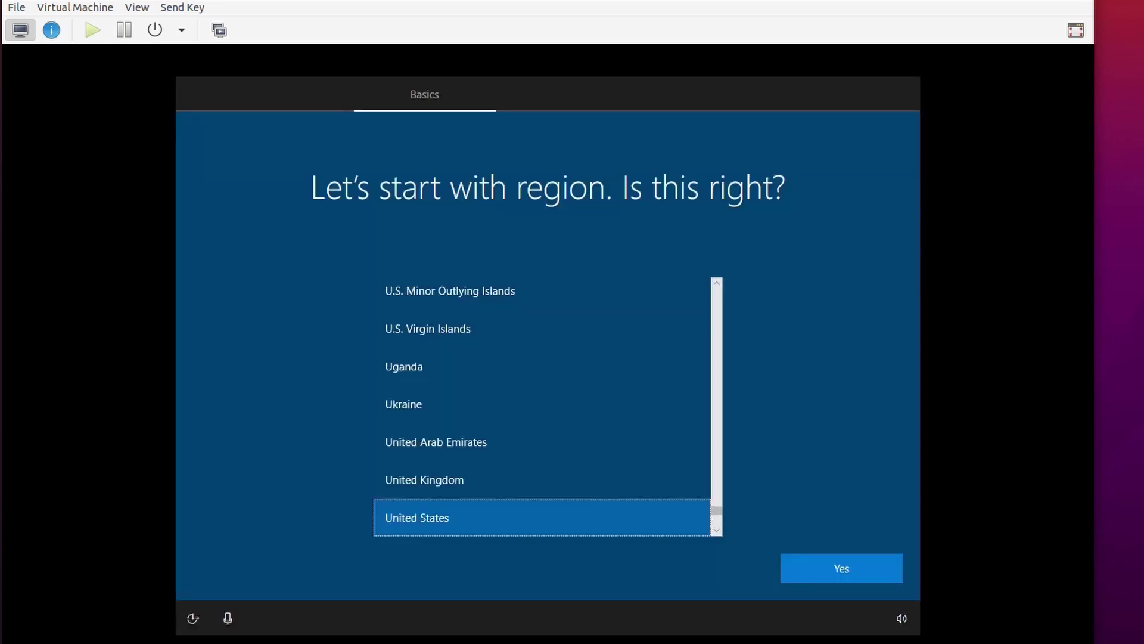
Step: Accept United States region and default keyboard, then continue with limited offline setup
{"action": "left_click", "coordinate": [840, 560]}
{"action": "left_click", "coordinate": [816, 569]}
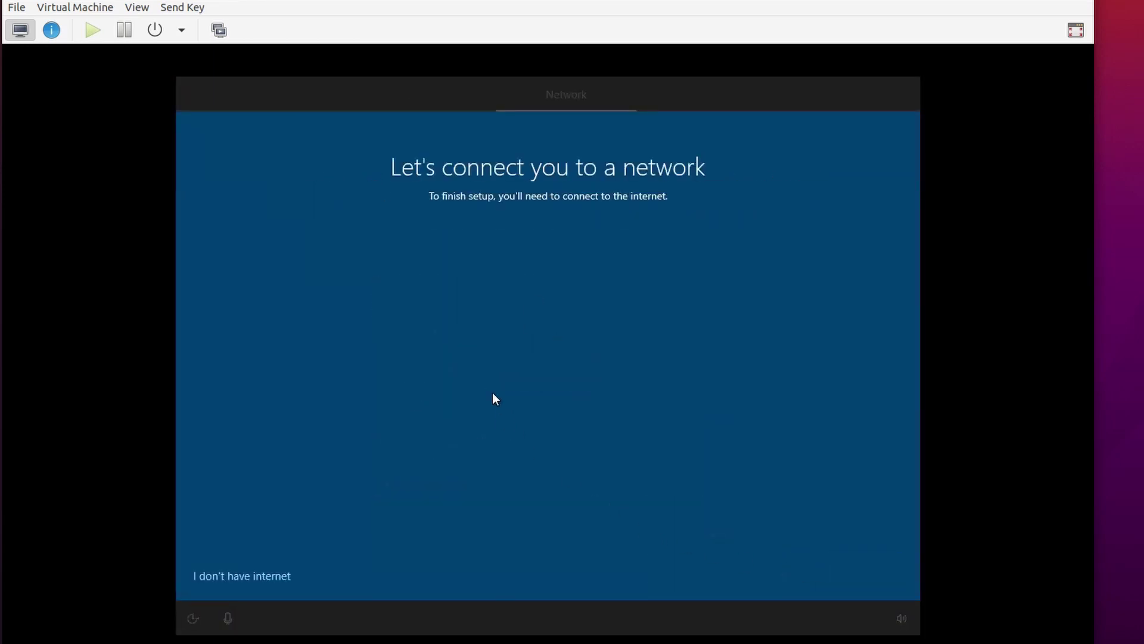
{"action": "left_click", "coordinate": [255, 573]}
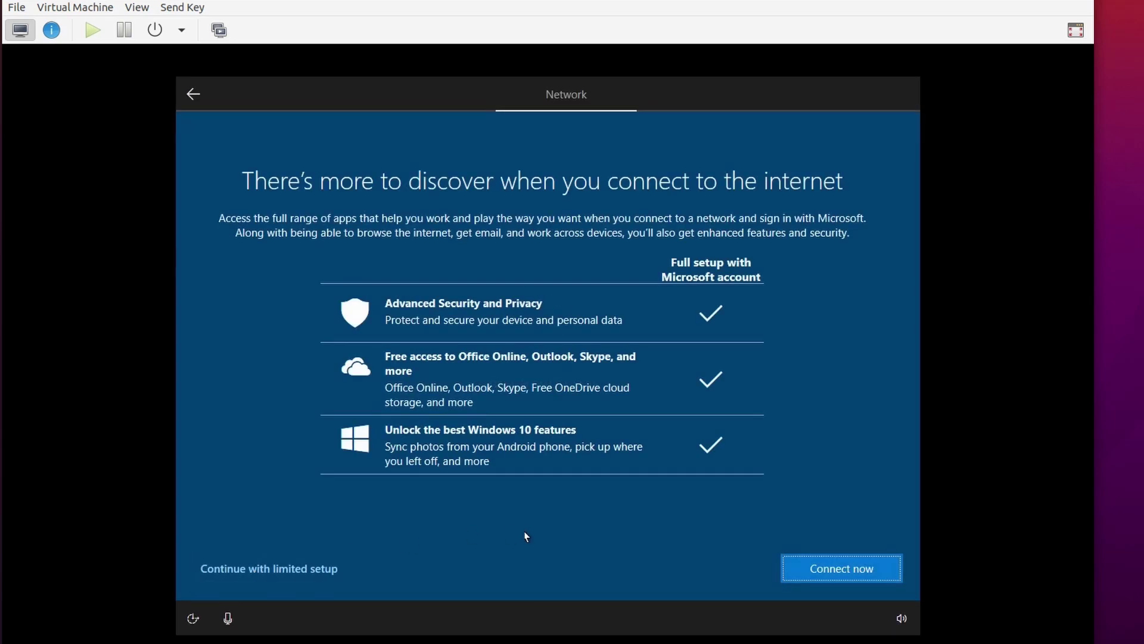
{"action": "left_click", "coordinate": [281, 567]}
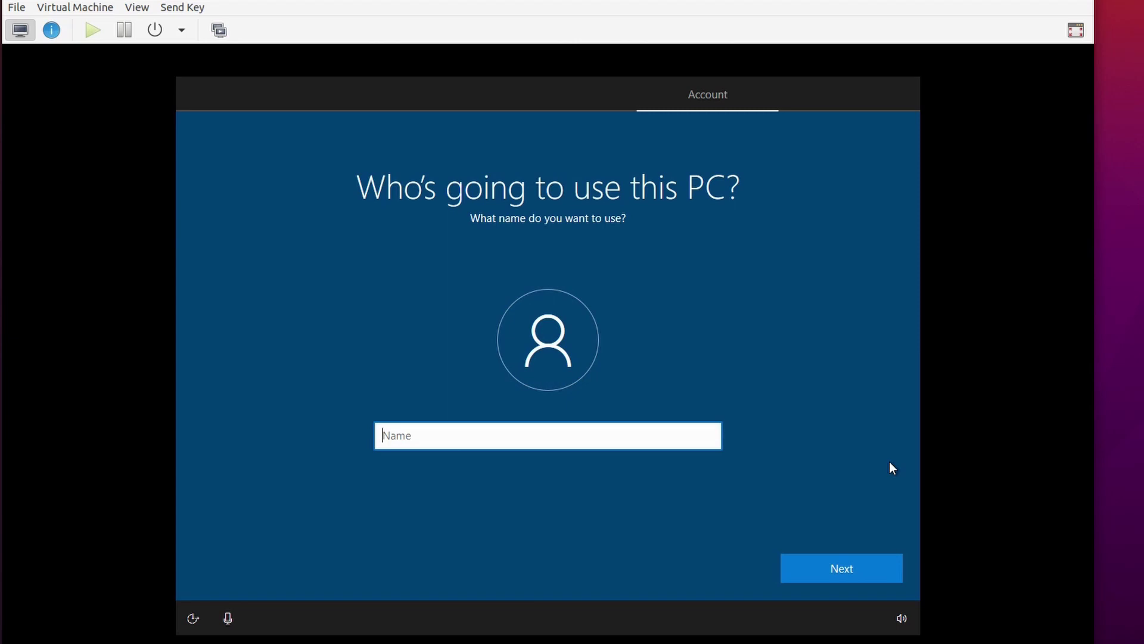
Step: Create the local account with a username, a password, and the password confirmation
{"action": "key", "text": "Return"}
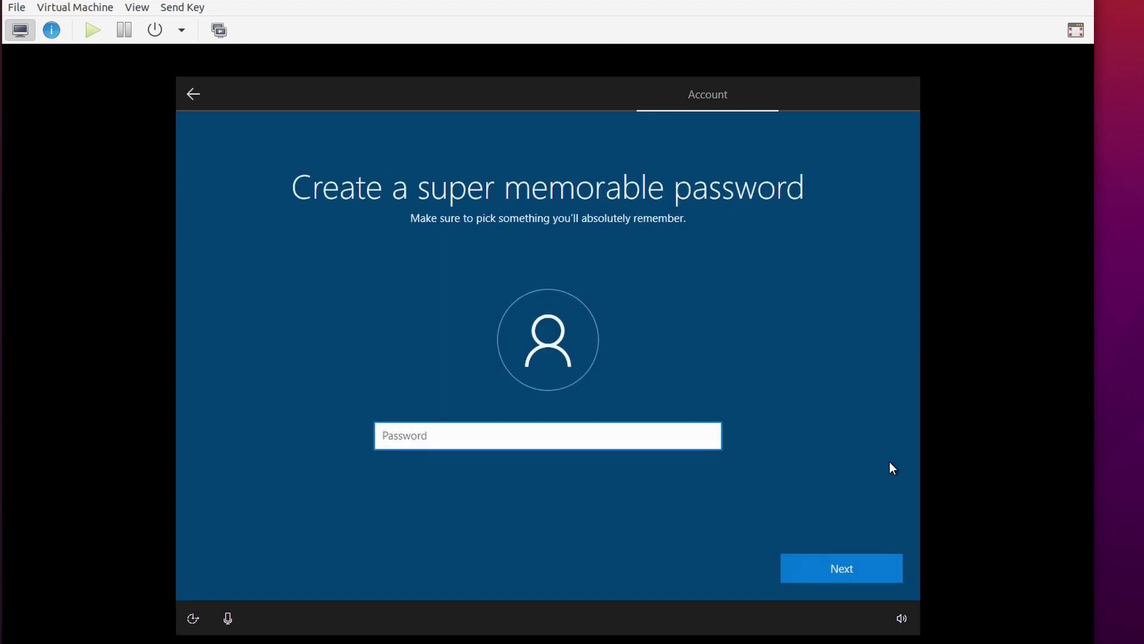
{"action": "key", "text": "Return"}
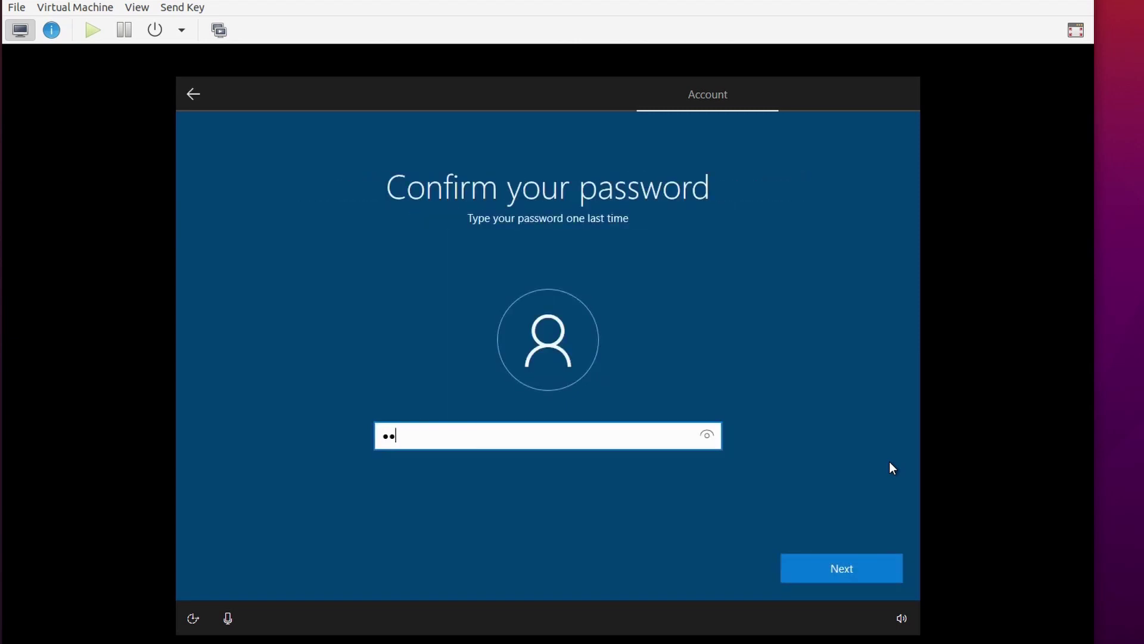
{"action": "key", "text": "Return"}
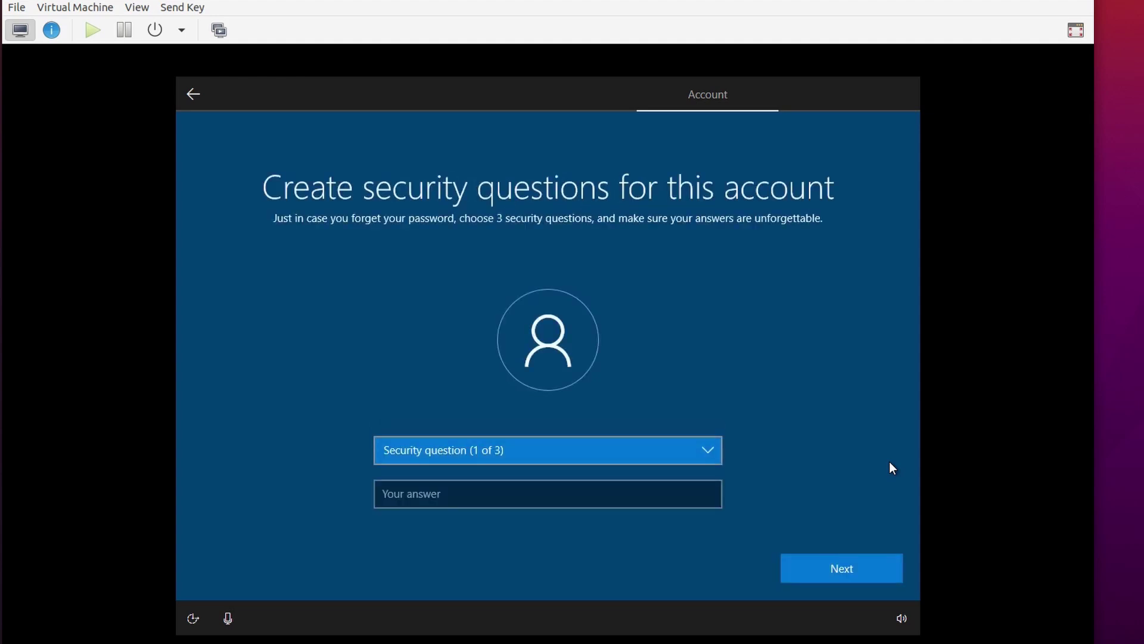
Step: Pick security questions with answers and accept the privacy settings to reach the desktop
{"action": "left_click", "coordinate": [601, 451]}
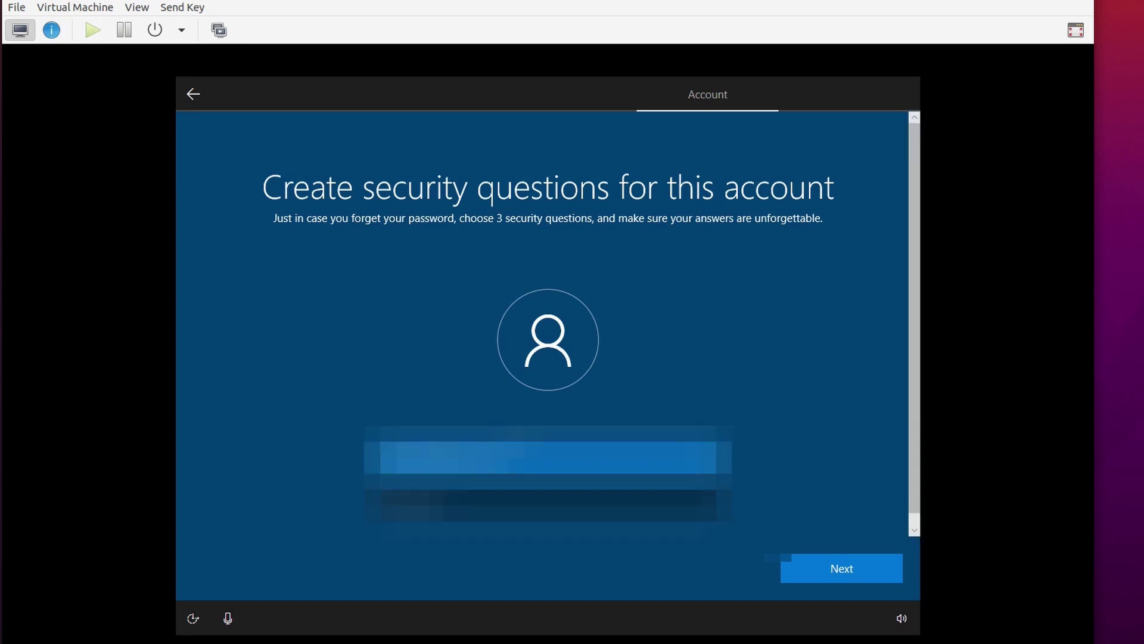
{"action": "key", "text": "Return"}
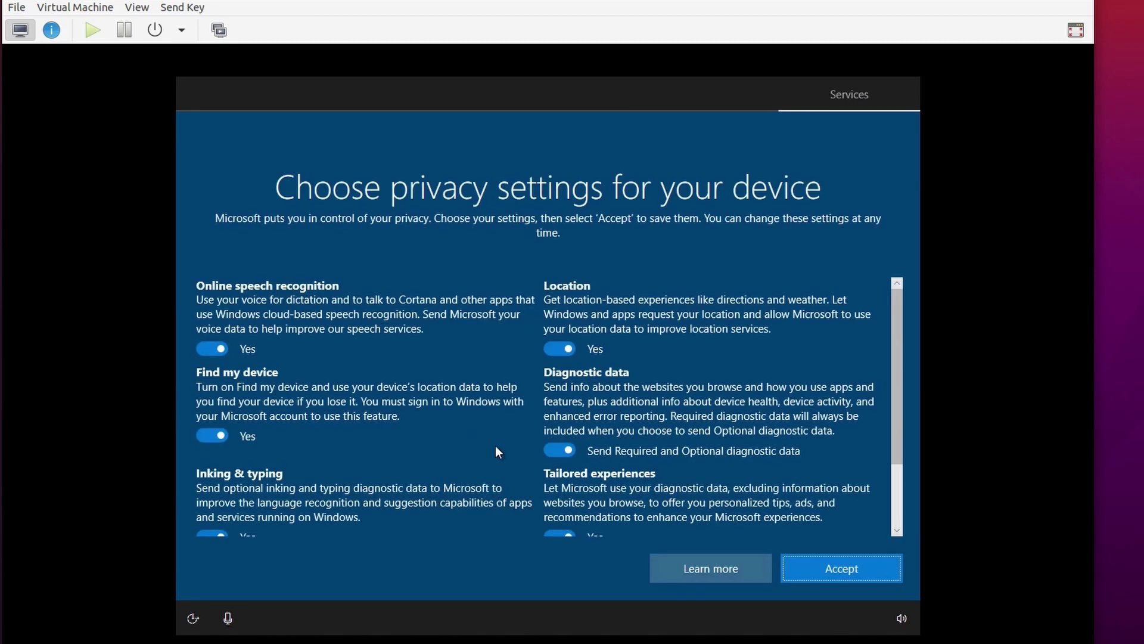
{"action": "left_click", "coordinate": [811, 564]}
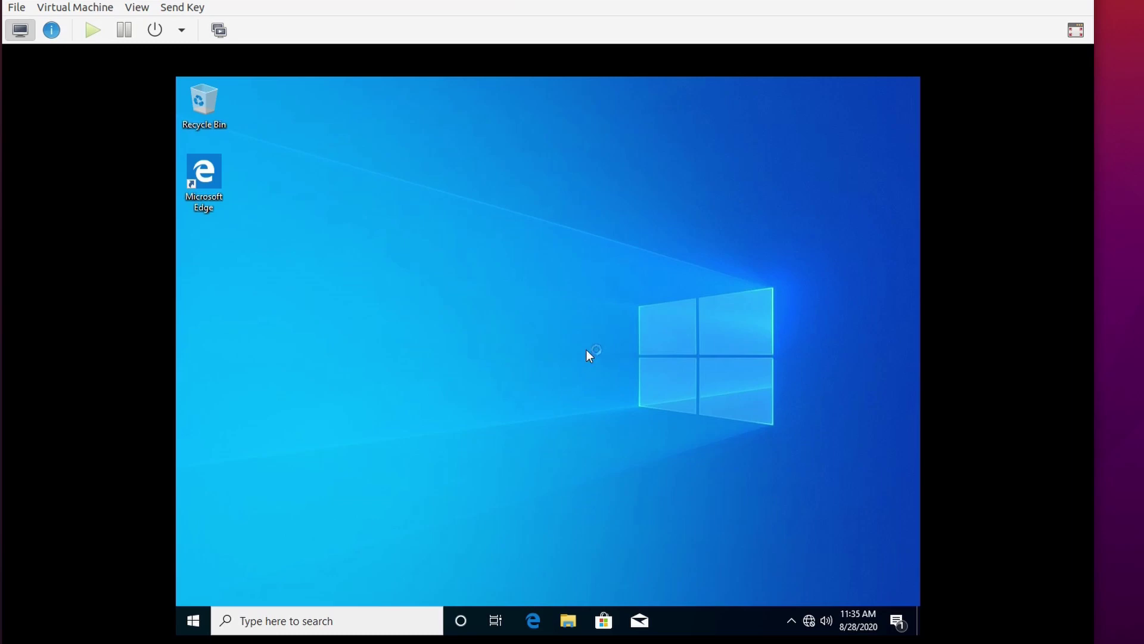
Step: Open Computer Management from the 'this pc' search result and show Device Manager
{"action": "left_click", "coordinate": [193, 620]}
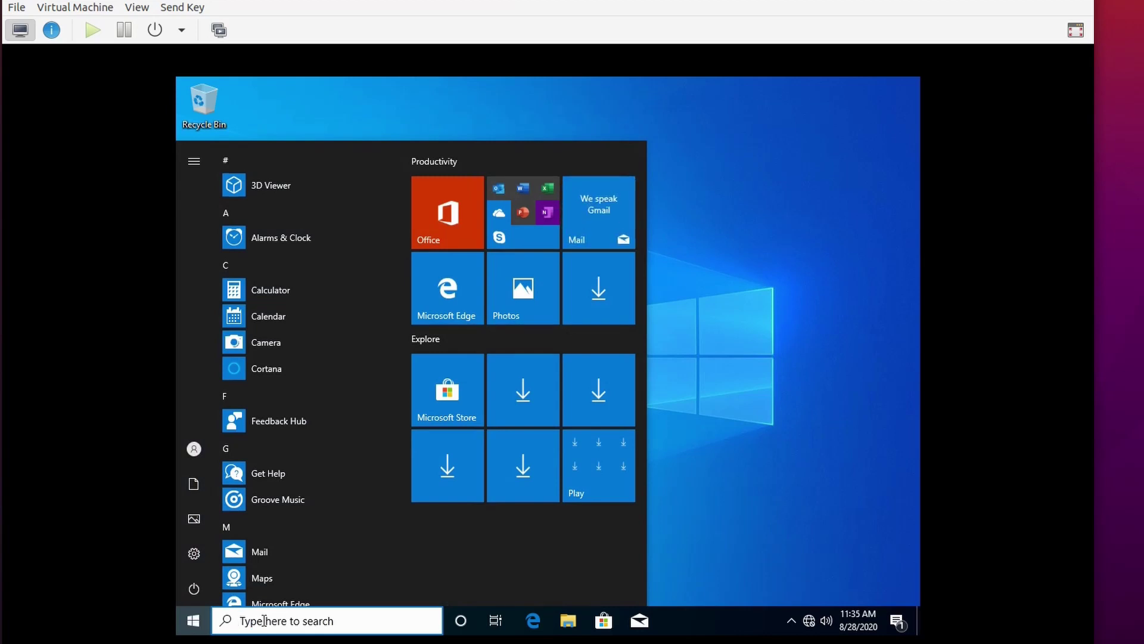
{"action": "type", "text": "this pc"}
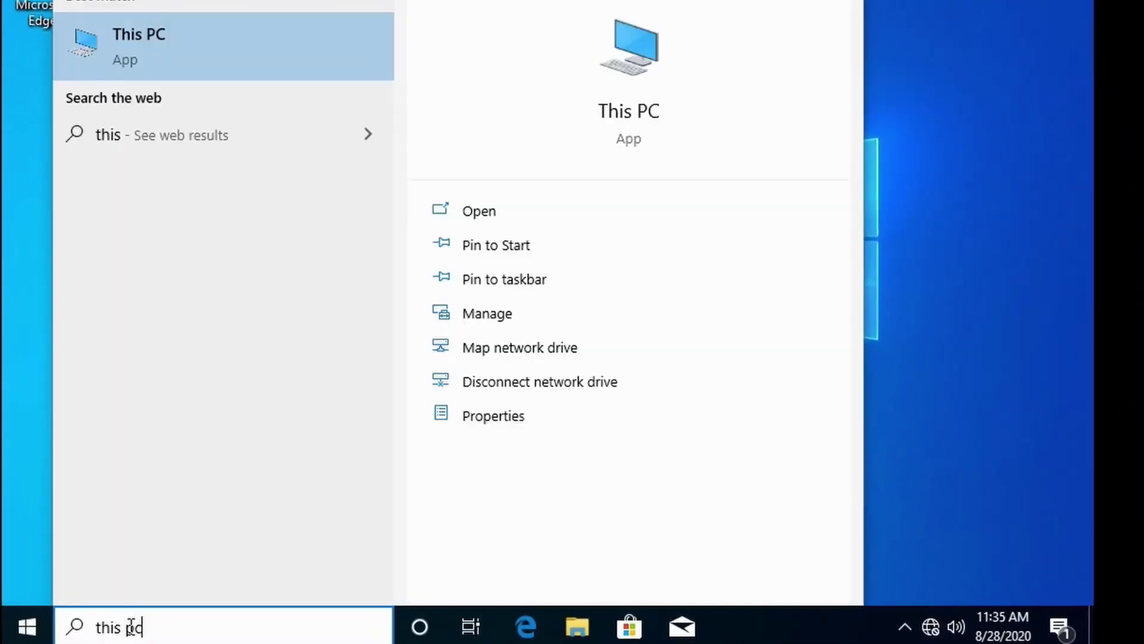
{"action": "right_click", "coordinate": [200, 37]}
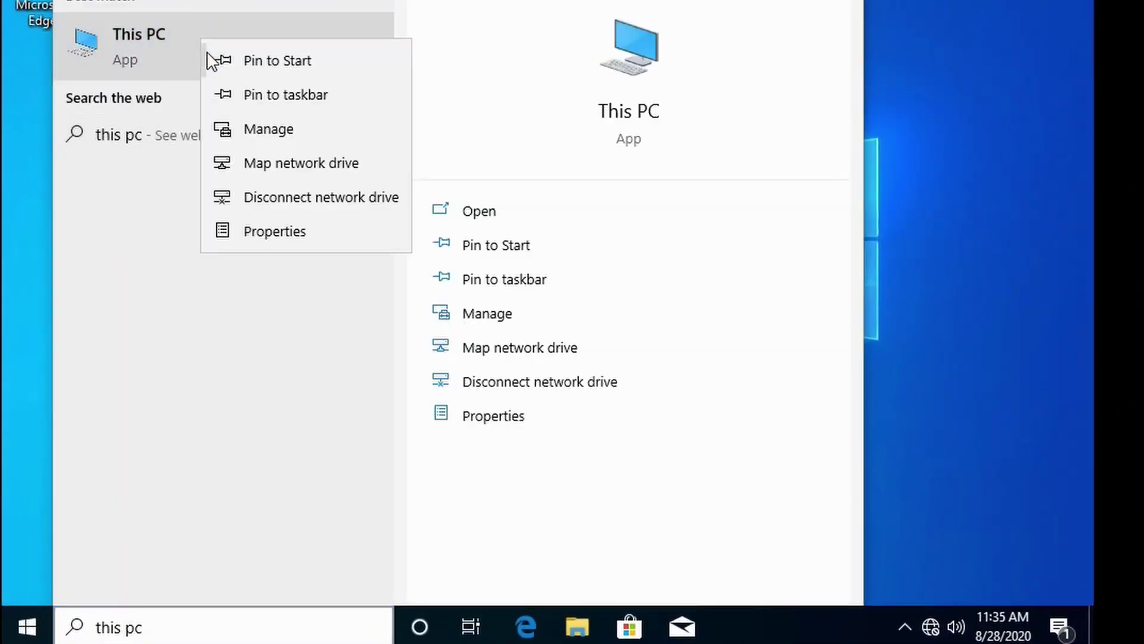
{"action": "left_click", "coordinate": [240, 118]}
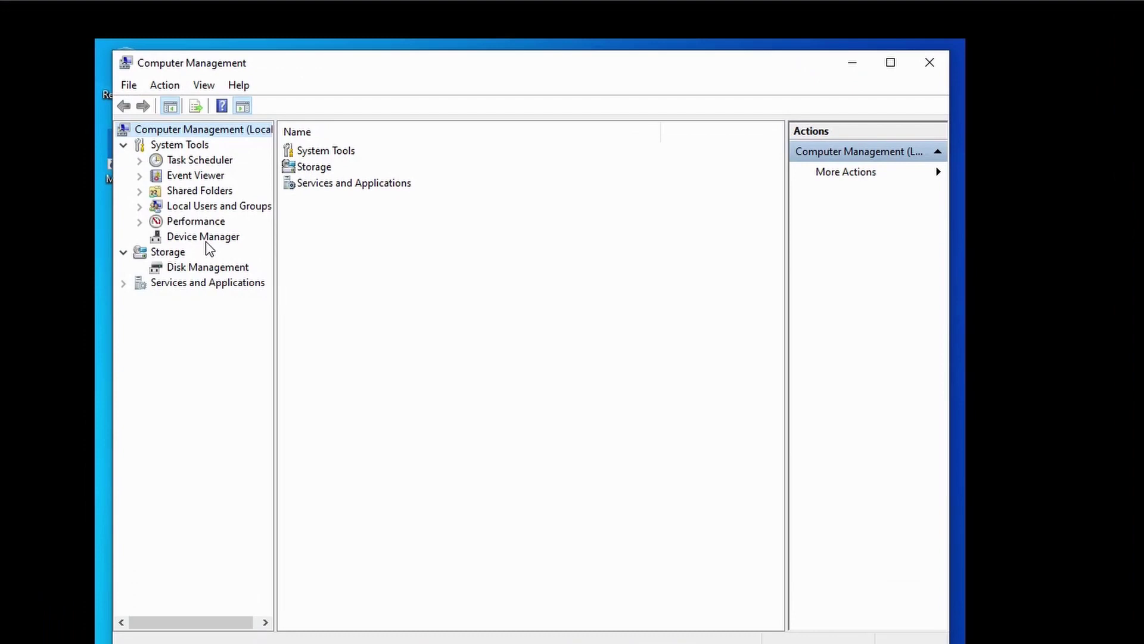
{"action": "left_click", "coordinate": [206, 239]}
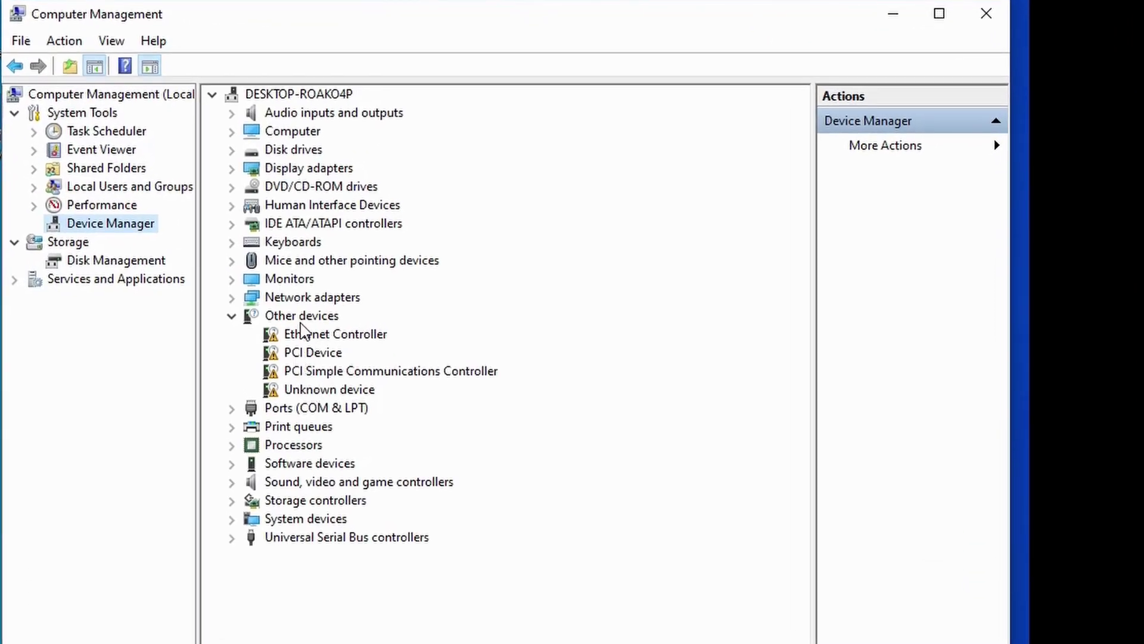
Step: Install the Red Hat VirtIO Ethernet Adapter driver for the Ethernet Controller from E:\
{"action": "left_click", "coordinate": [302, 340]}
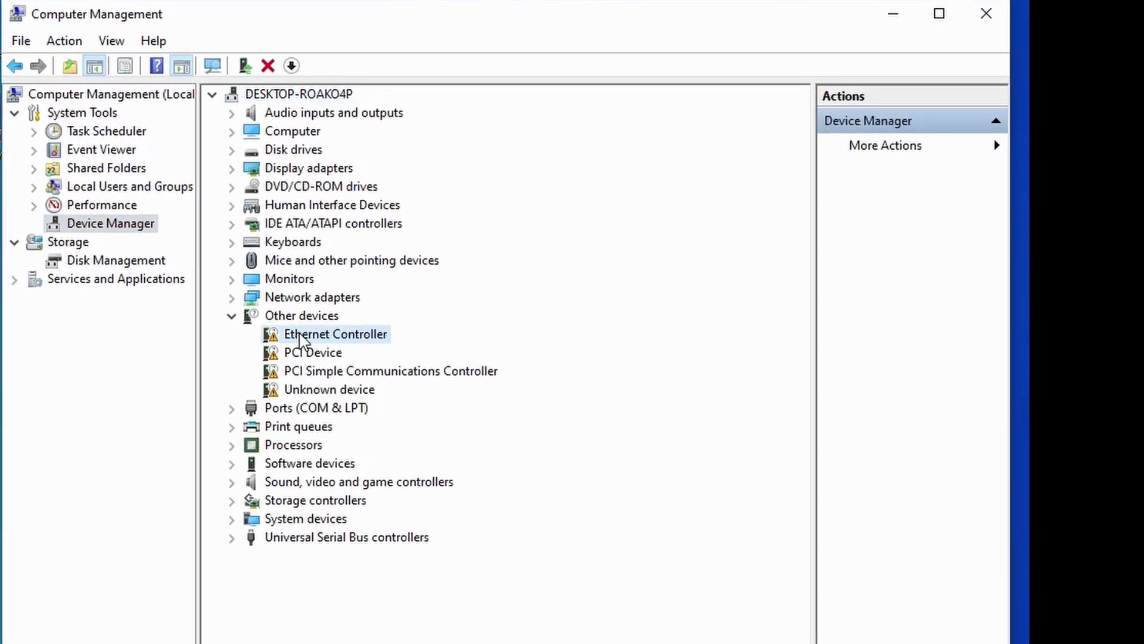
{"action": "right_click", "coordinate": [301, 336]}
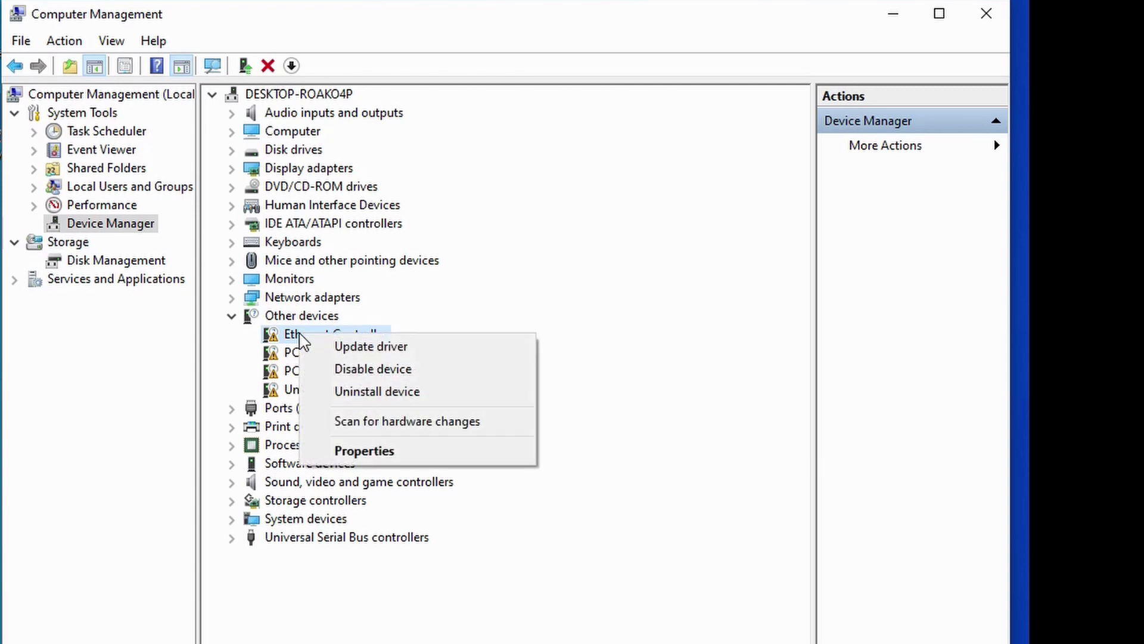
{"action": "left_click", "coordinate": [321, 346]}
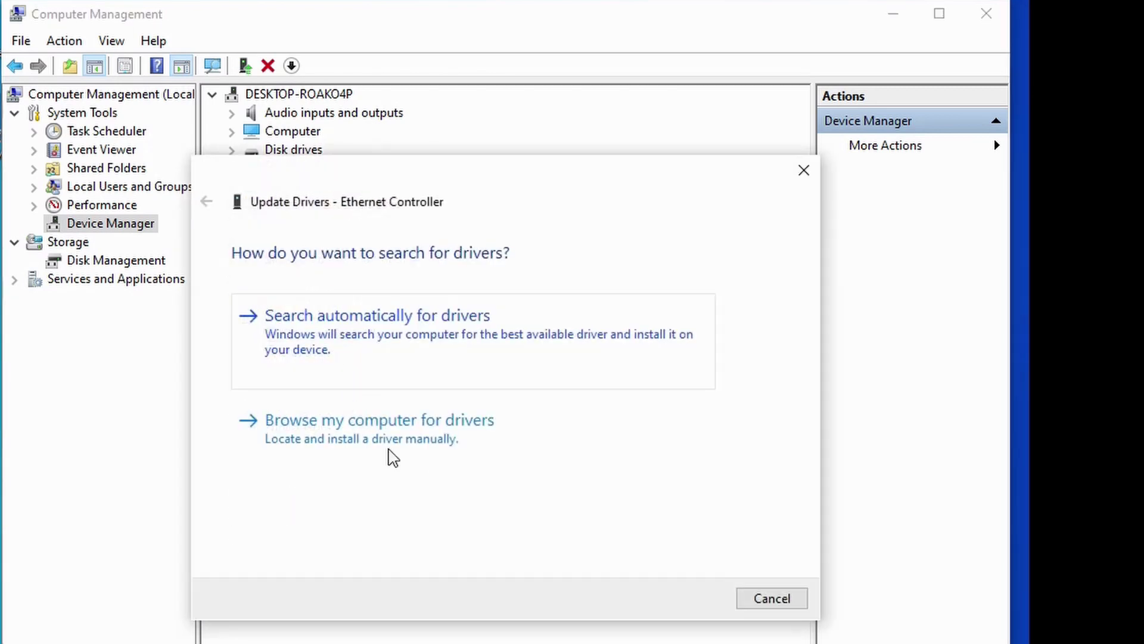
{"action": "left_click", "coordinate": [332, 427]}
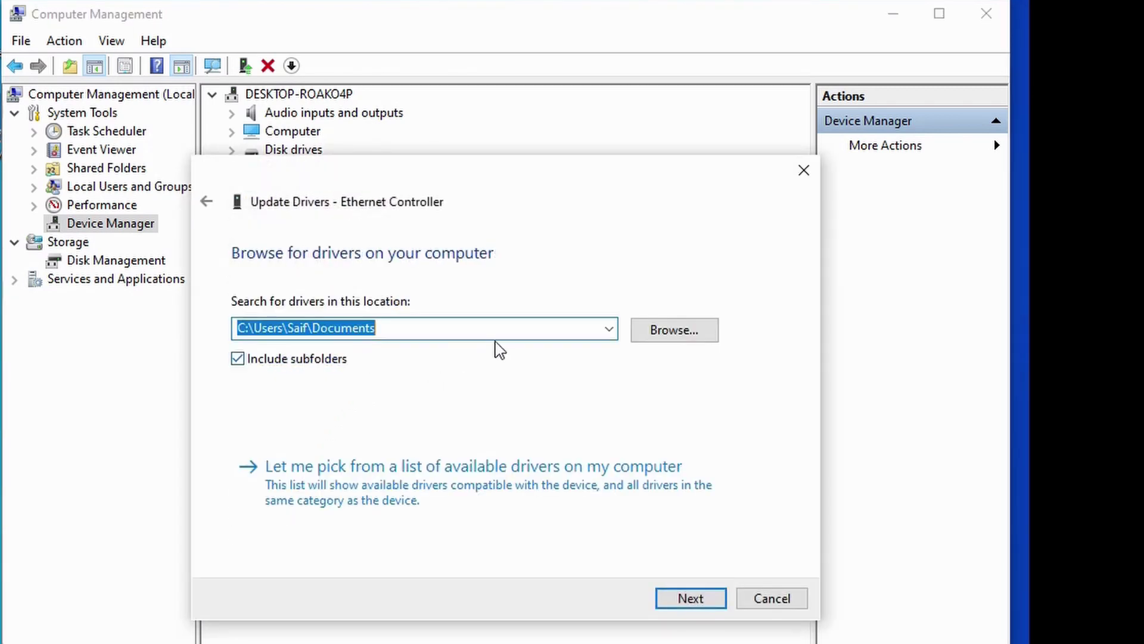
{"action": "left_click", "coordinate": [654, 332]}
{"action": "scroll", "coordinate": [467, 362], "scroll_direction": "down", "scroll_amount": 3}
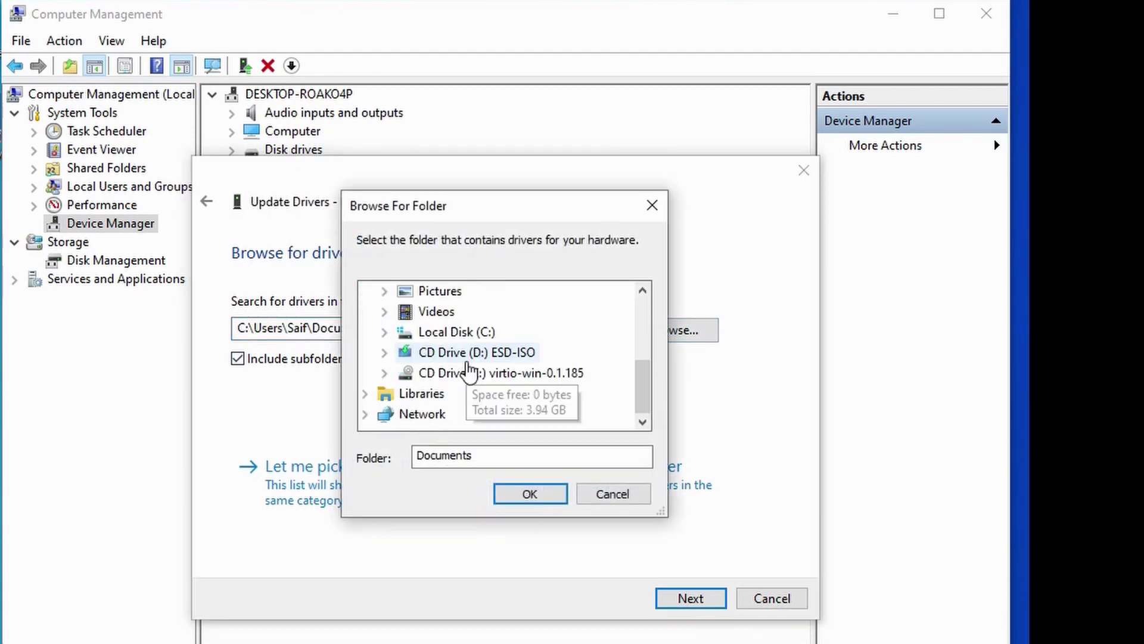
{"action": "double_click", "coordinate": [454, 370]}
{"action": "left_click", "coordinate": [529, 496]}
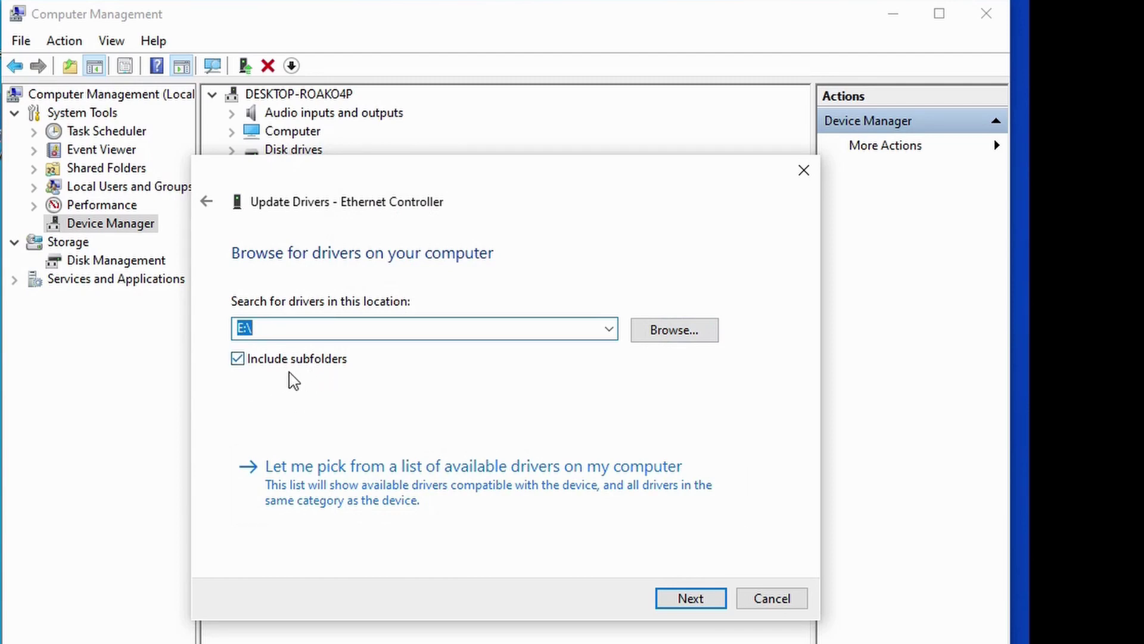
{"action": "left_click", "coordinate": [670, 598]}
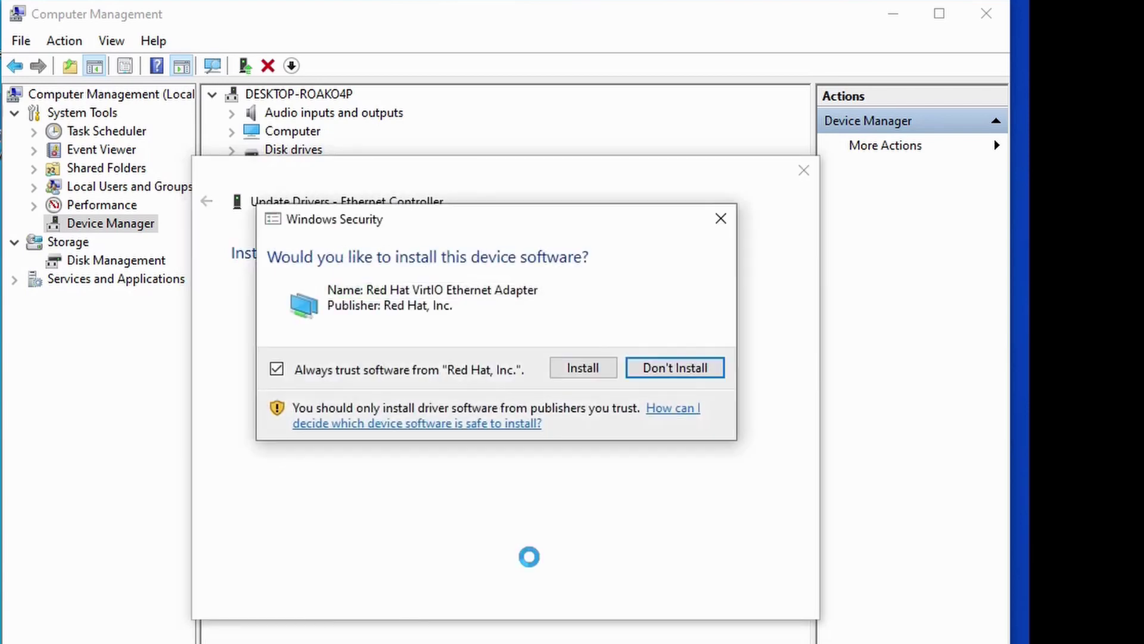
{"action": "left_click", "coordinate": [561, 372]}
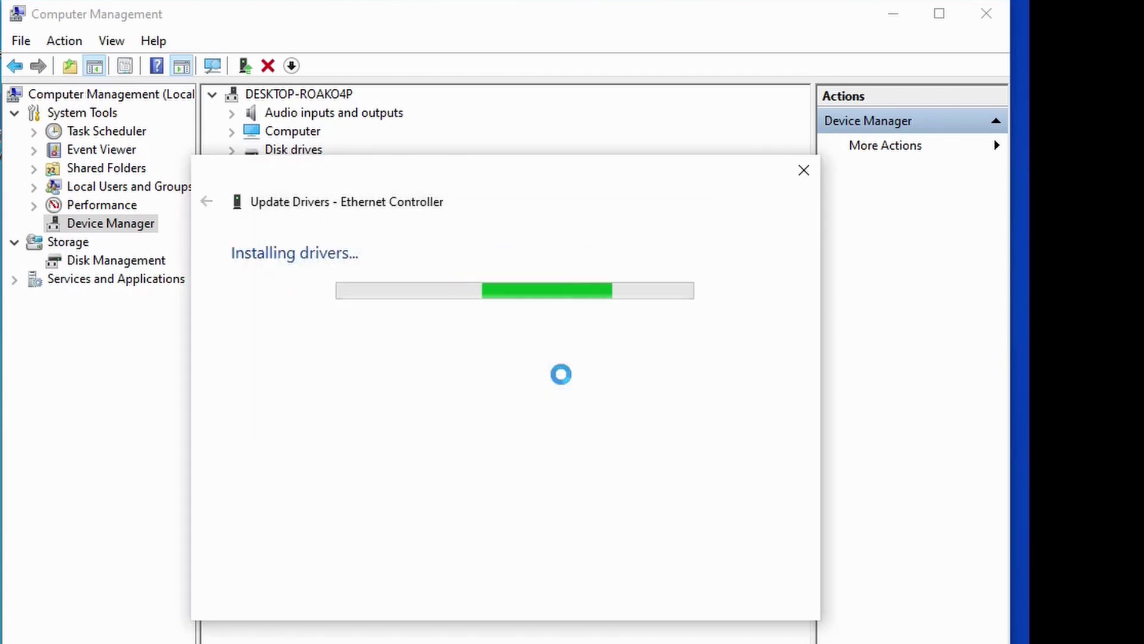
{"action": "left_click", "coordinate": [769, 598]}
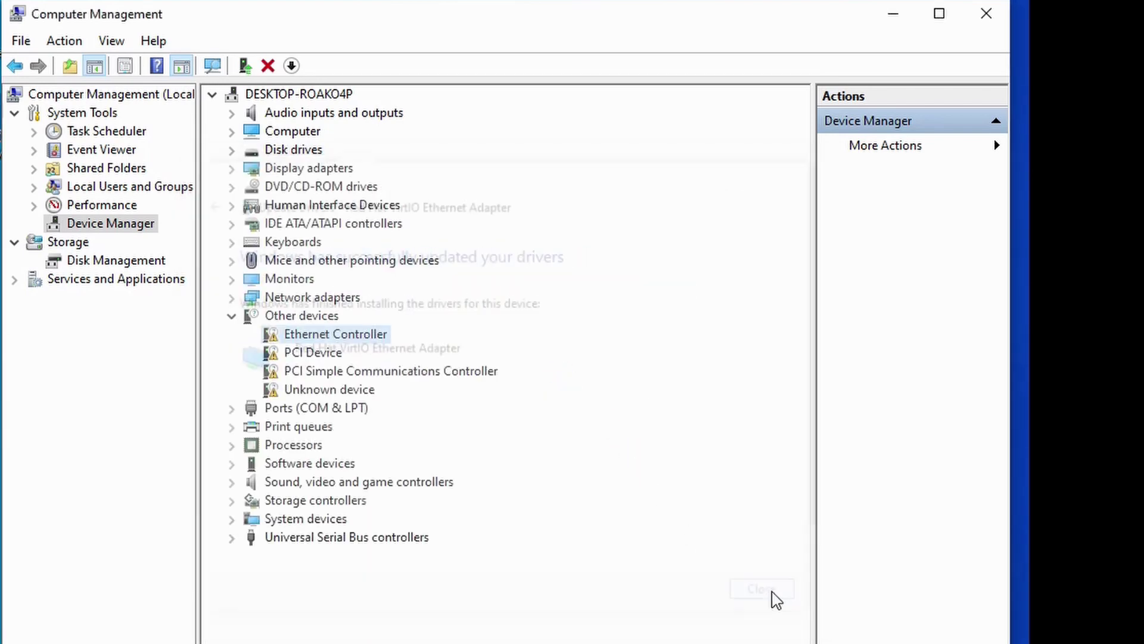
Step: Select the PCI Device and start updating its driver
{"action": "left_click", "coordinate": [296, 356]}
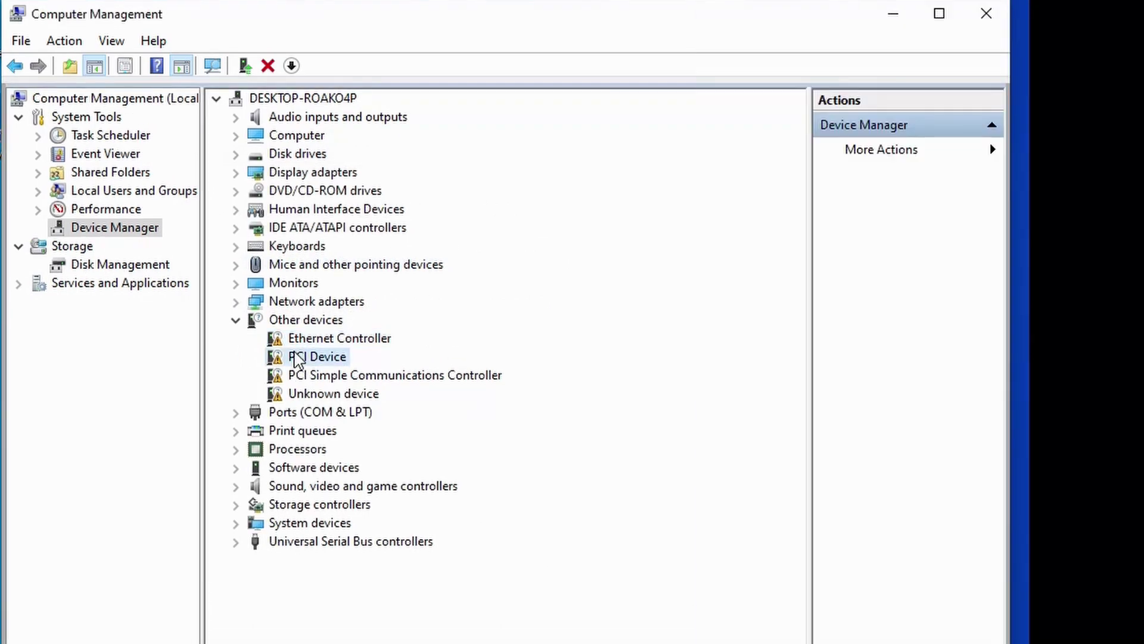
{"action": "right_click", "coordinate": [296, 356]}
{"action": "left_click", "coordinate": [360, 372]}
Step: Update the PCI Device driver from E:\, leave Unknown device alone, and expand Display adapters
{"action": "left_click", "coordinate": [375, 456]}
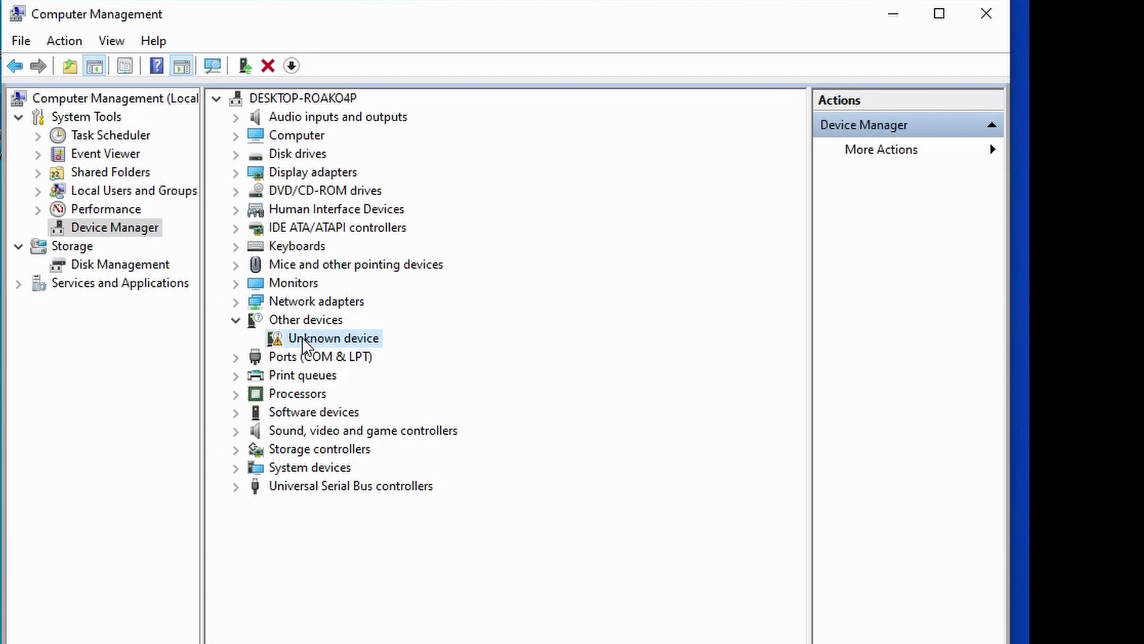
{"action": "right_click", "coordinate": [303, 345]}
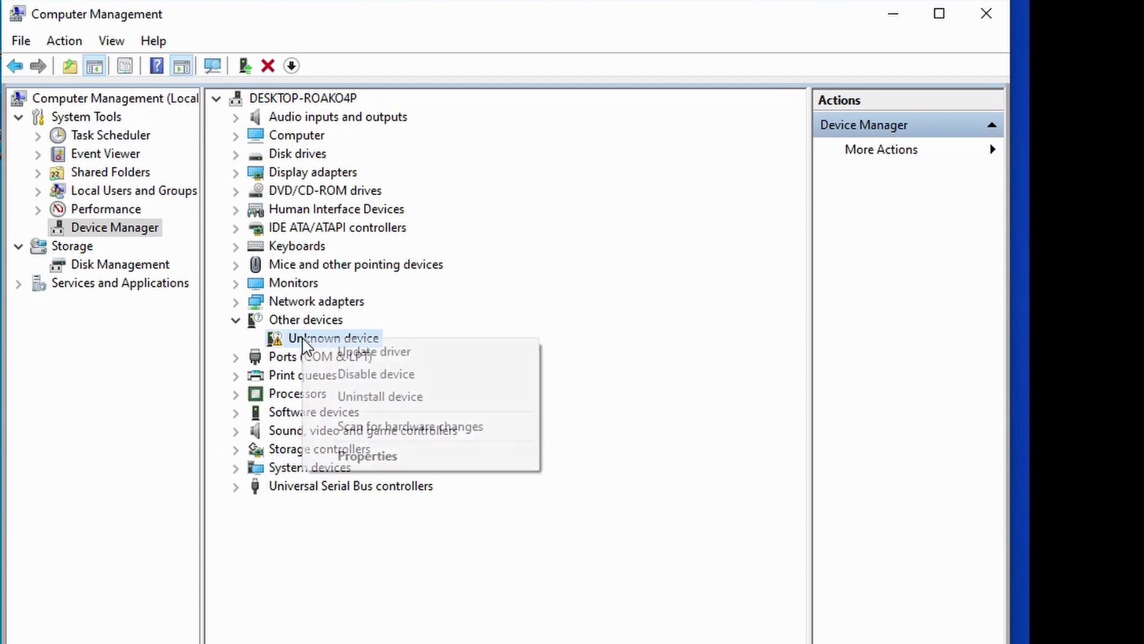
{"action": "left_click", "coordinate": [280, 346]}
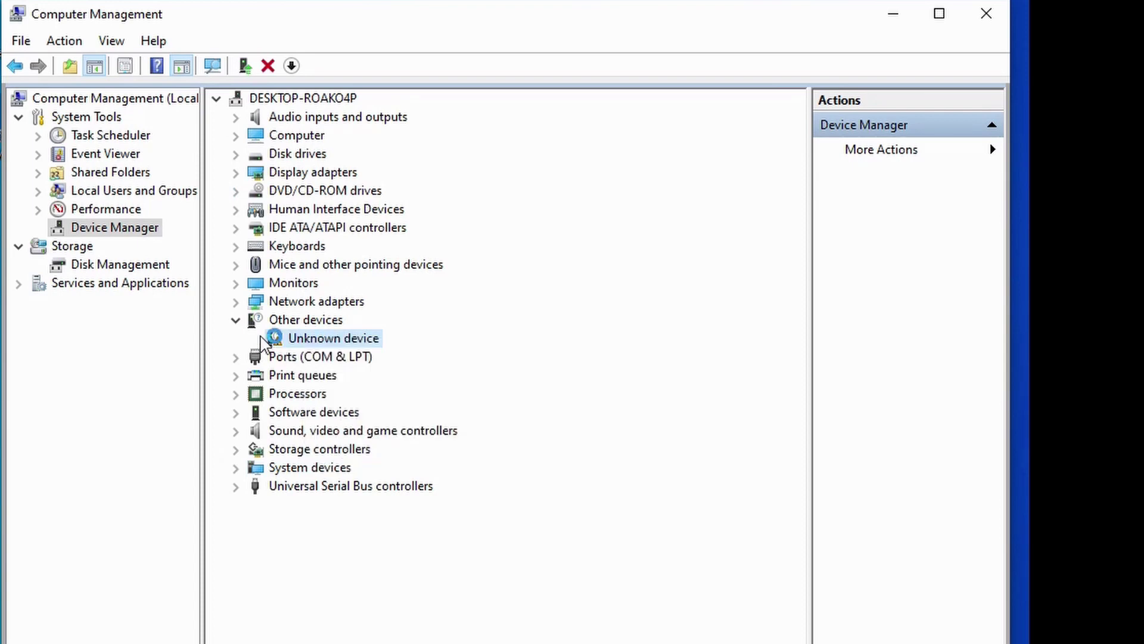
{"action": "left_click", "coordinate": [301, 172]}
{"action": "left_click", "coordinate": [234, 174]}
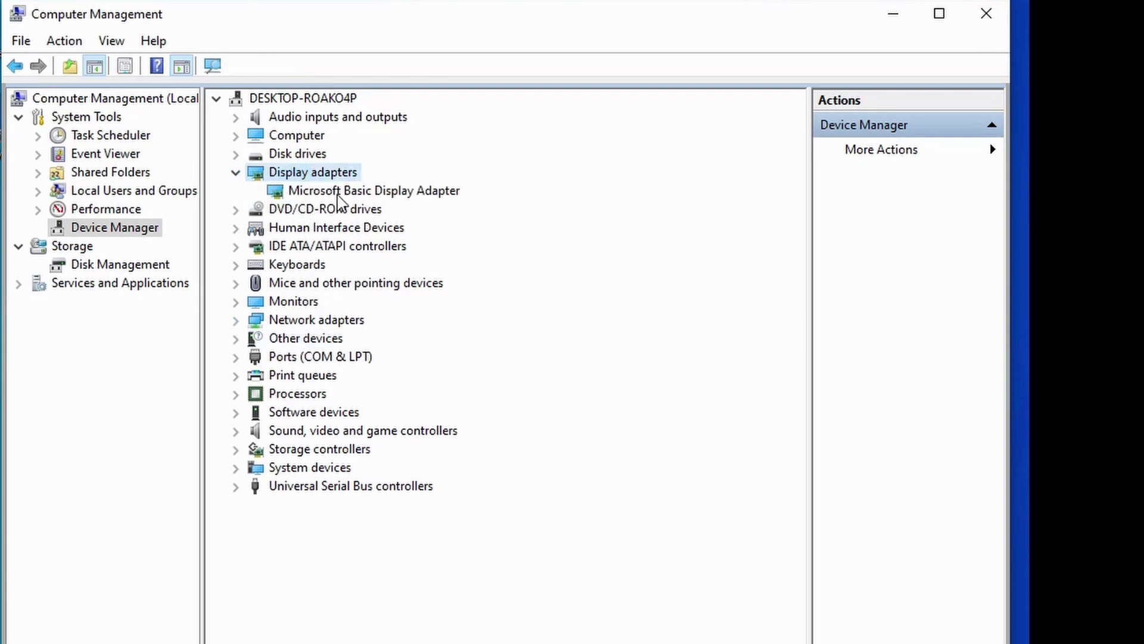
Step: Update Microsoft Basic Display Adapter to the Red Hat QXL controller driver from E:\
{"action": "left_click", "coordinate": [339, 193]}
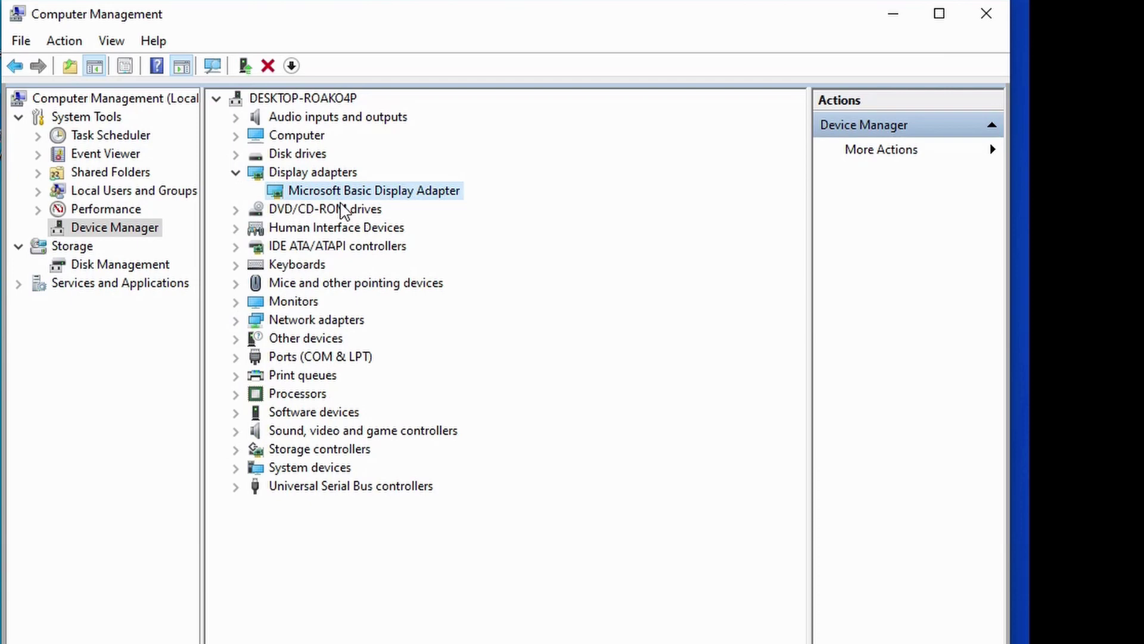
{"action": "right_click", "coordinate": [357, 190]}
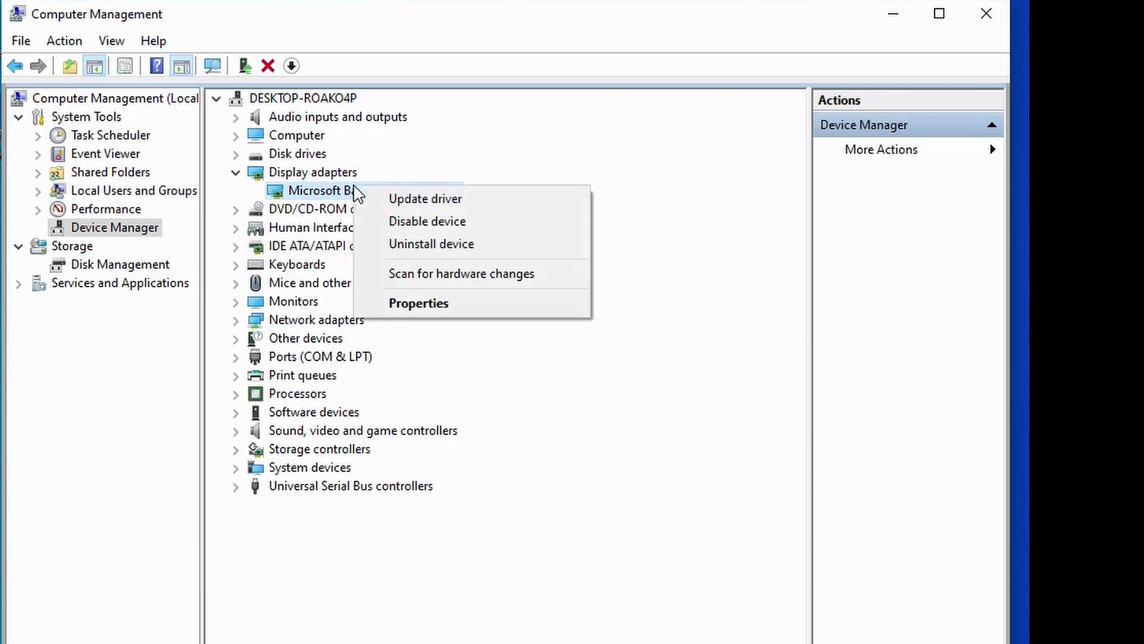
{"action": "left_click", "coordinate": [374, 197]}
{"action": "left_click", "coordinate": [358, 420]}
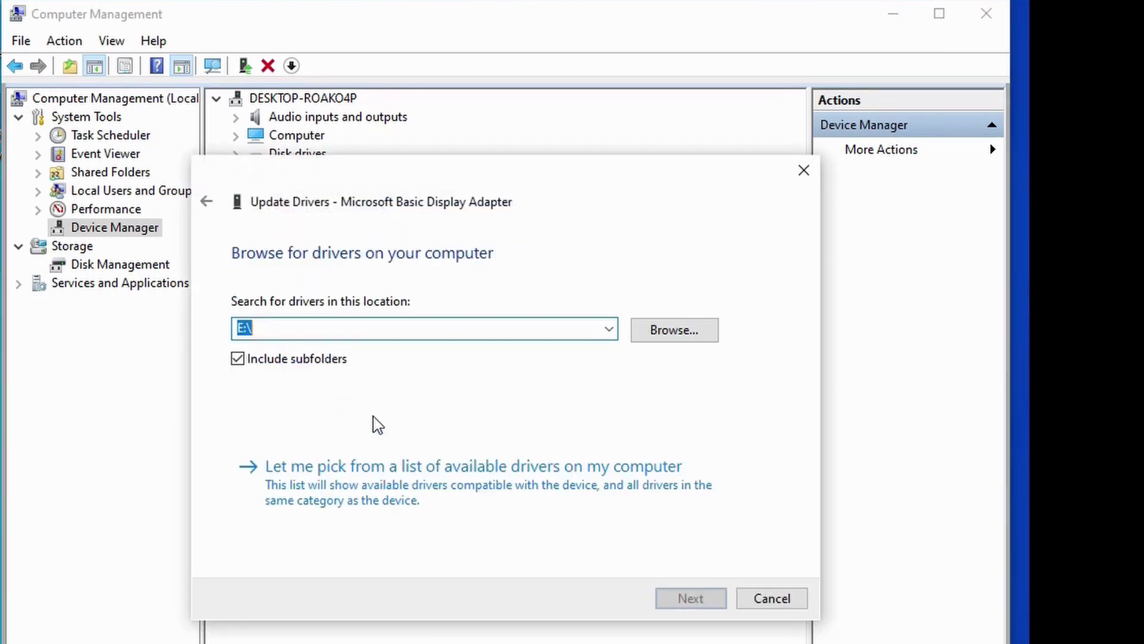
{"action": "left_click", "coordinate": [664, 596]}
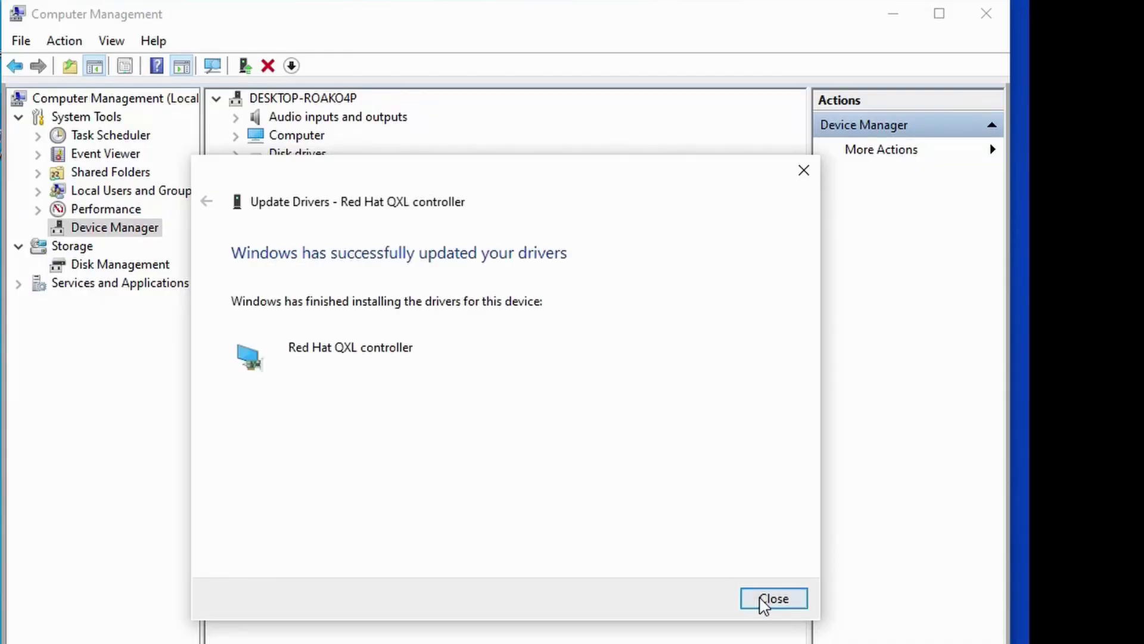
{"action": "left_click", "coordinate": [773, 598]}
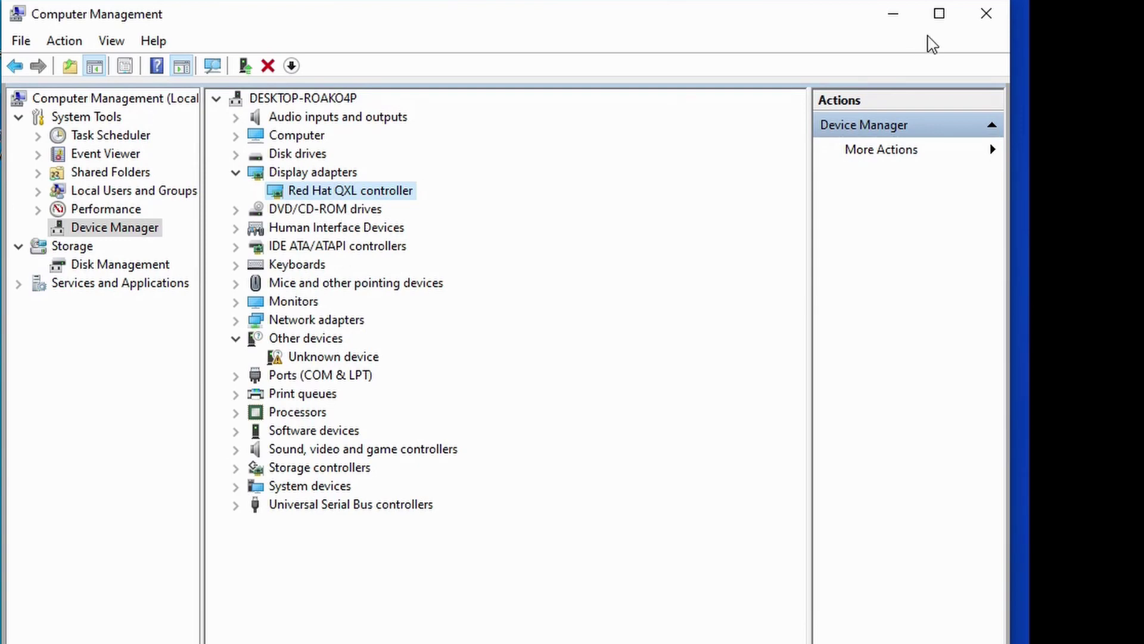
Step: Close Computer Management and open the Documents folder in File Explorer
{"action": "left_click", "coordinate": [986, 13]}
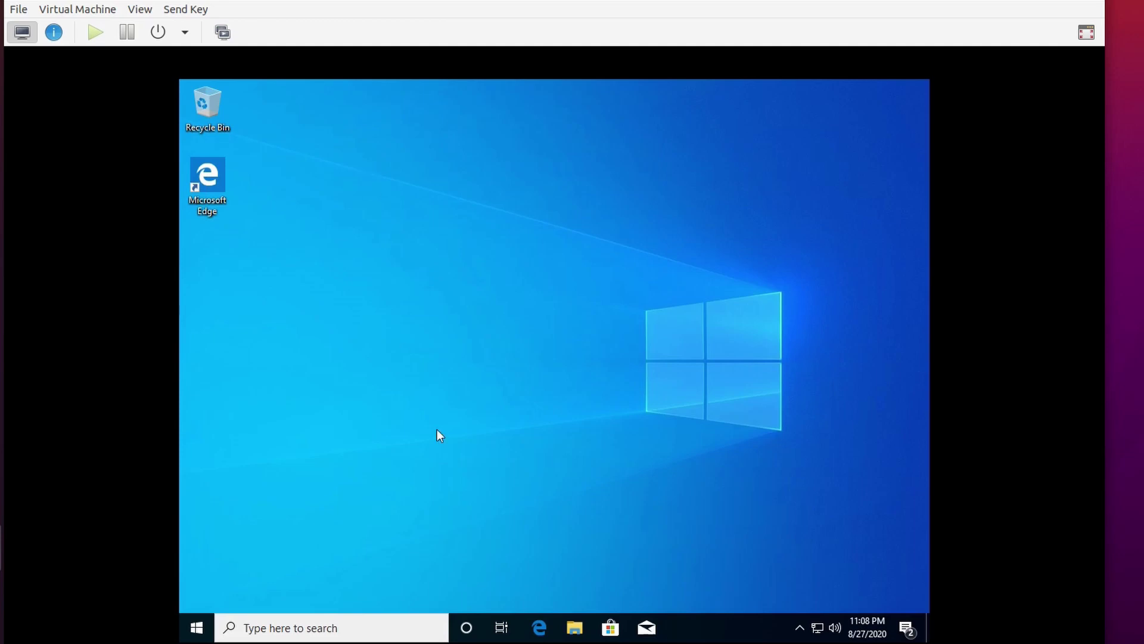
{"action": "left_click", "coordinate": [575, 627]}
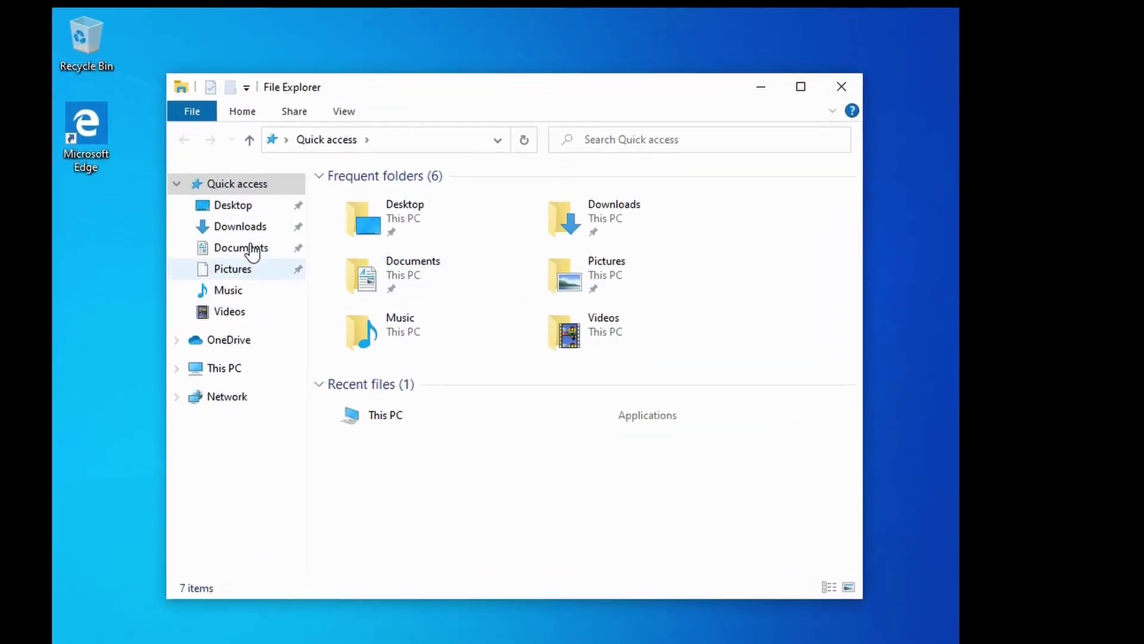
{"action": "left_click", "coordinate": [343, 279]}
{"action": "right_click", "coordinate": [458, 290]}
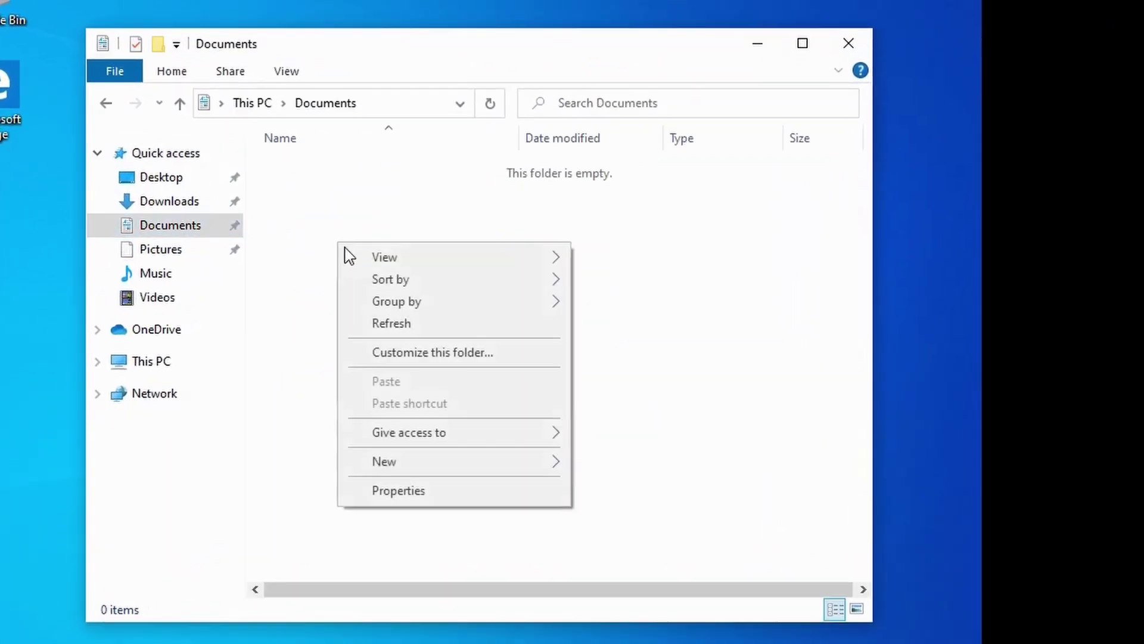
Step: Create a new folder named Driver in Documents
{"action": "mouse_move", "coordinate": [423, 459]}
{"action": "left_click", "coordinate": [724, 470]}
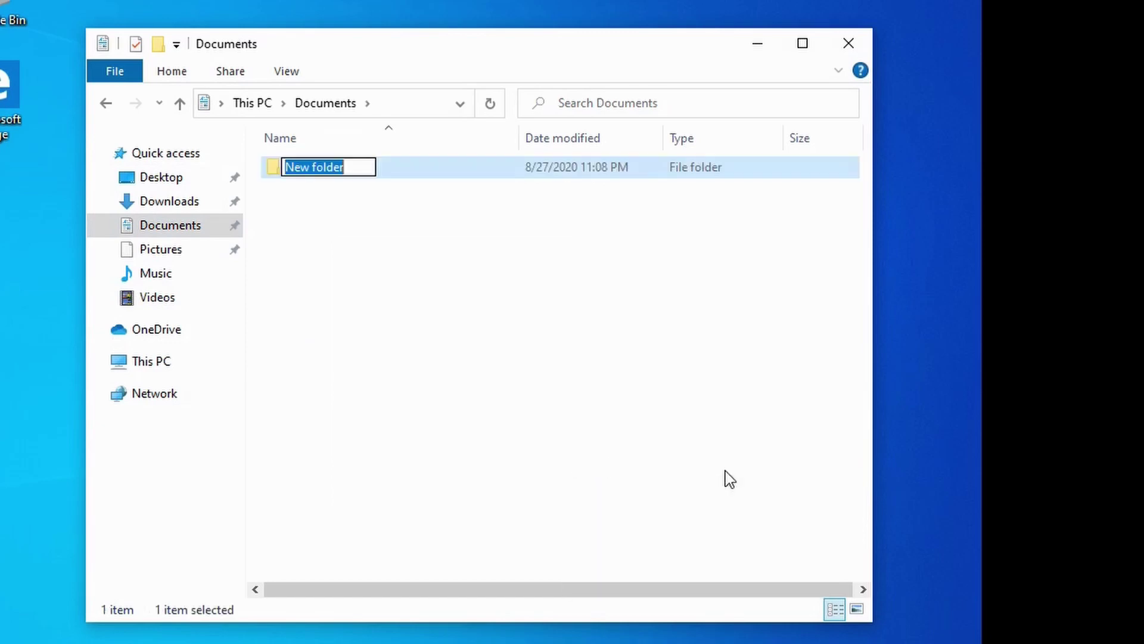
{"action": "type", "text": "Driver"}
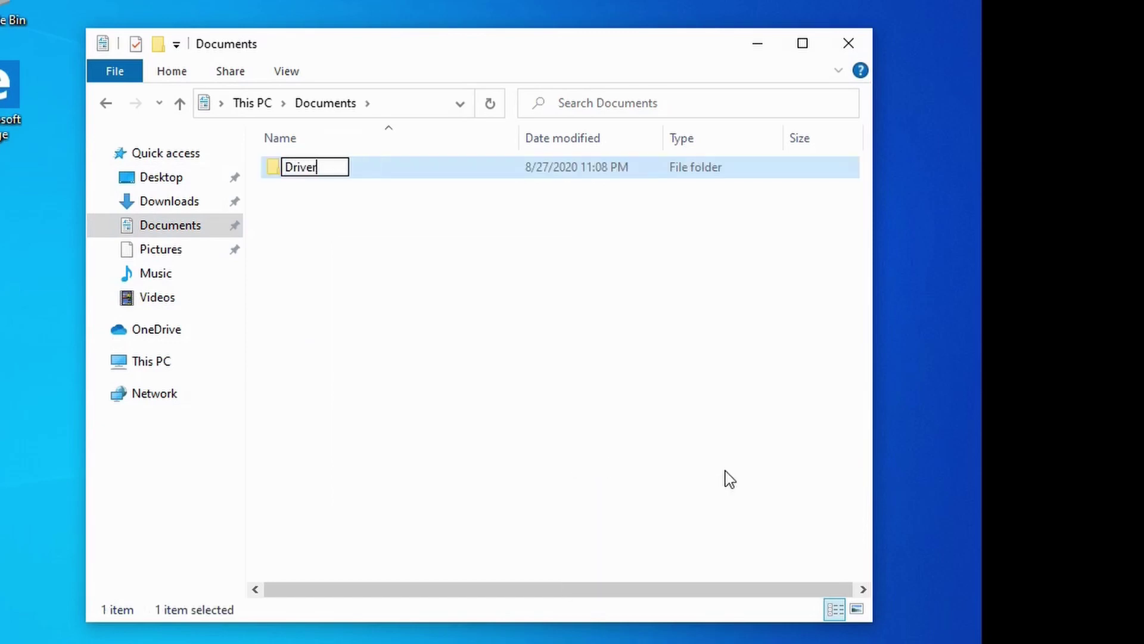
{"action": "key", "text": "Return"}
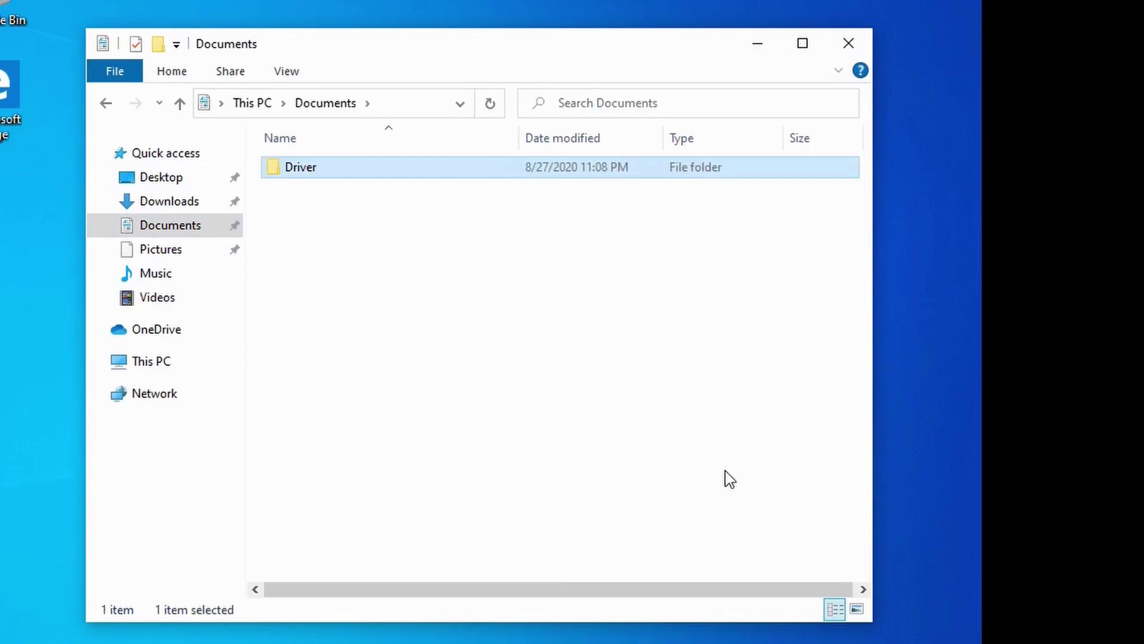
{"action": "key", "text": "Return"}
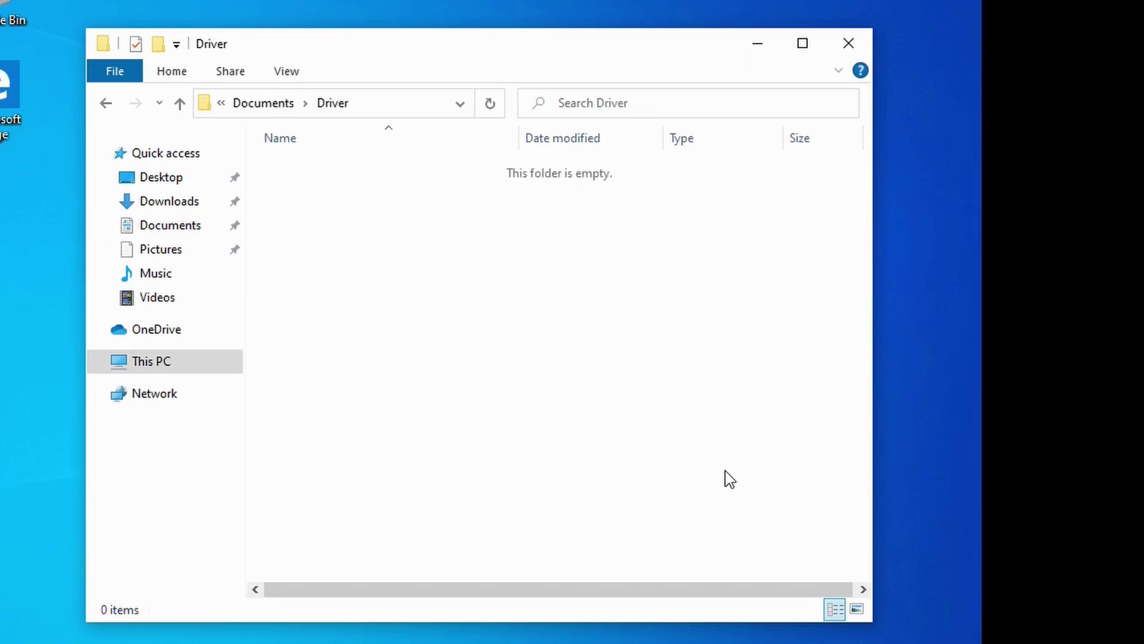
{"action": "left_click", "coordinate": [114, 104]}
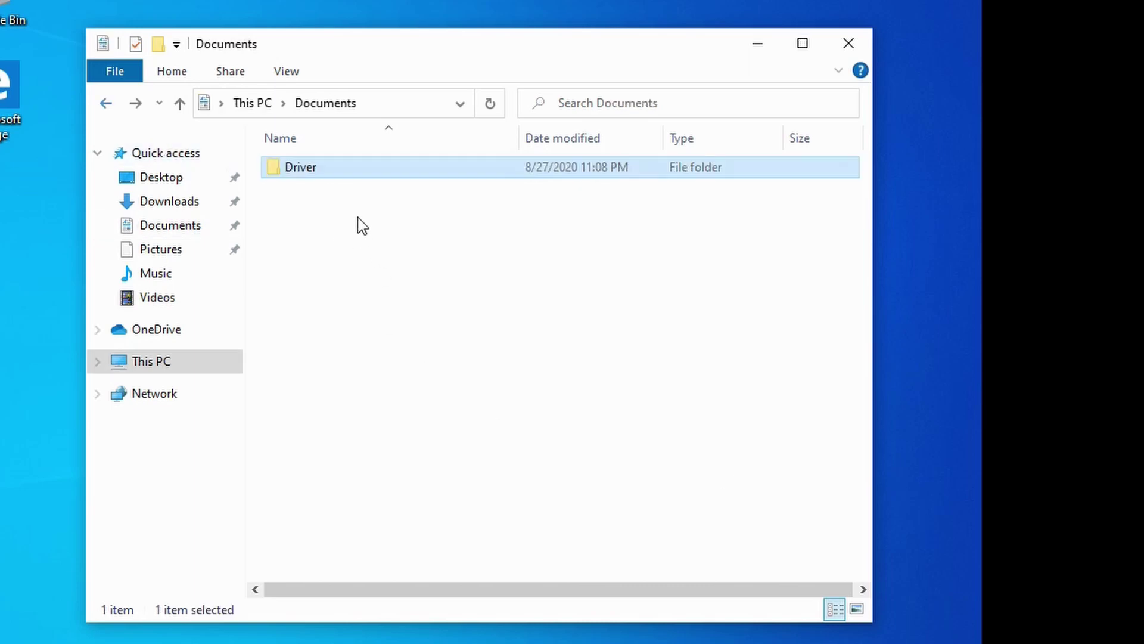
Step: Share the Driver folder as 'Driver' with Everyone given Full Control, then close Documents
{"action": "right_click", "coordinate": [337, 171]}
{"action": "left_click", "coordinate": [466, 524]}
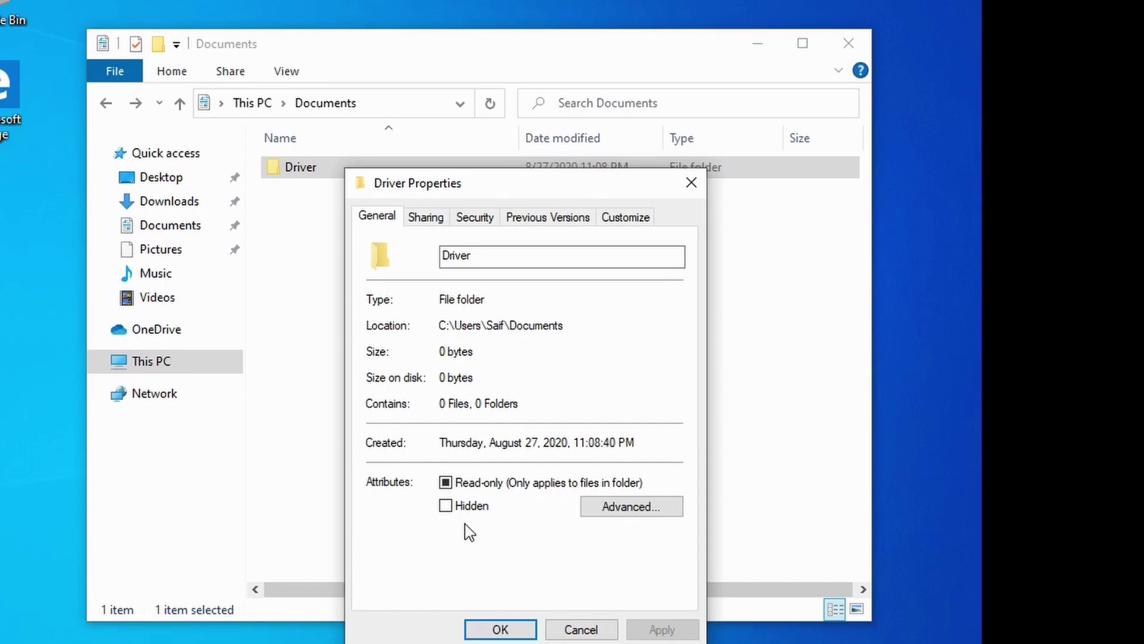
{"action": "left_click", "coordinate": [426, 218]}
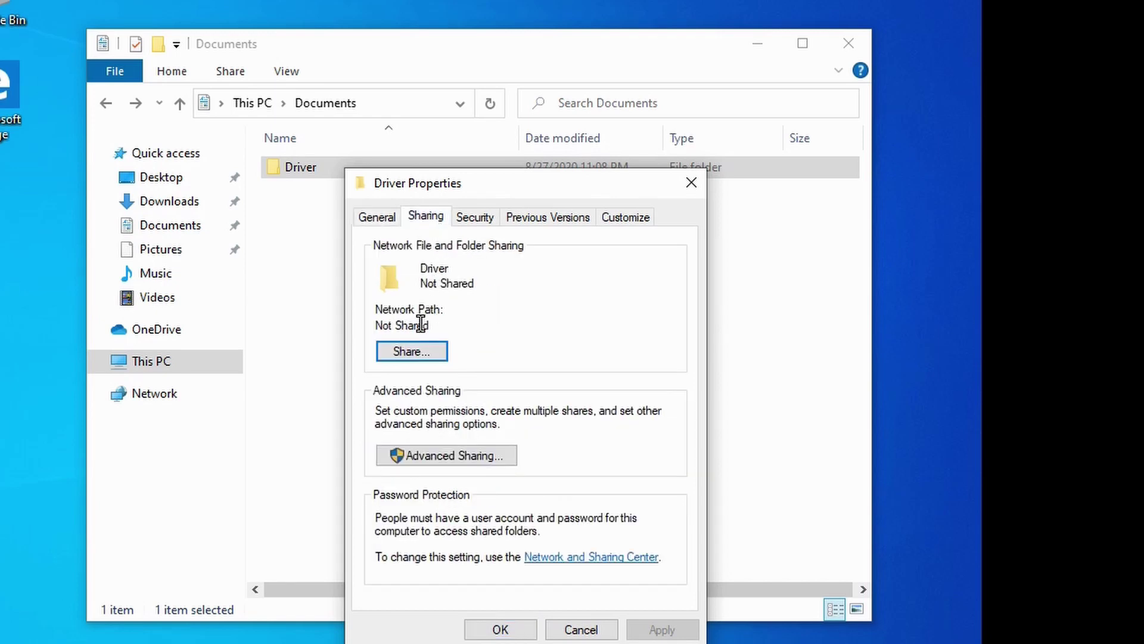
{"action": "left_click", "coordinate": [429, 462]}
{"action": "left_click", "coordinate": [417, 258]}
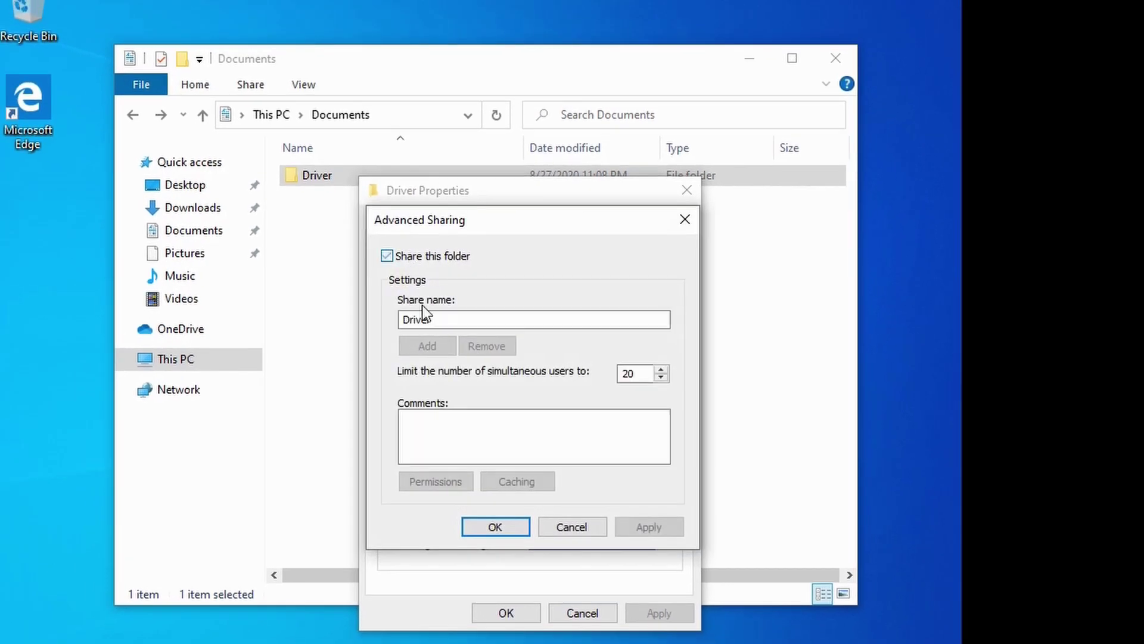
{"action": "left_click", "coordinate": [459, 479]}
{"action": "left_click", "coordinate": [608, 464]}
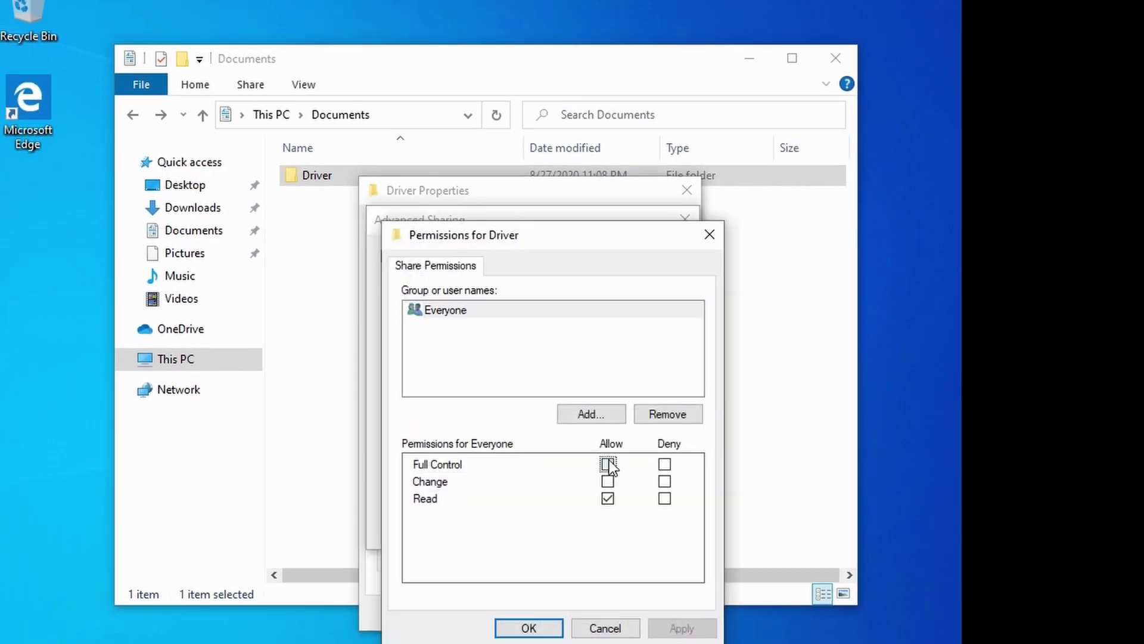
{"action": "left_click", "coordinate": [528, 627]}
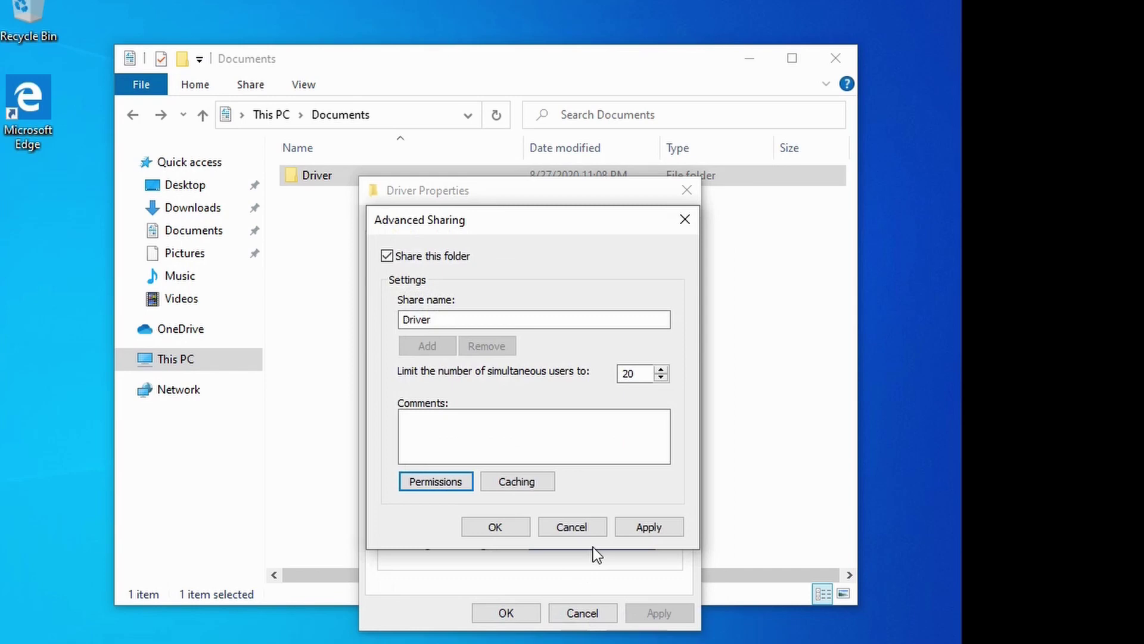
{"action": "left_click", "coordinate": [647, 528]}
{"action": "left_click", "coordinate": [509, 528]}
{"action": "left_click", "coordinate": [519, 615]}
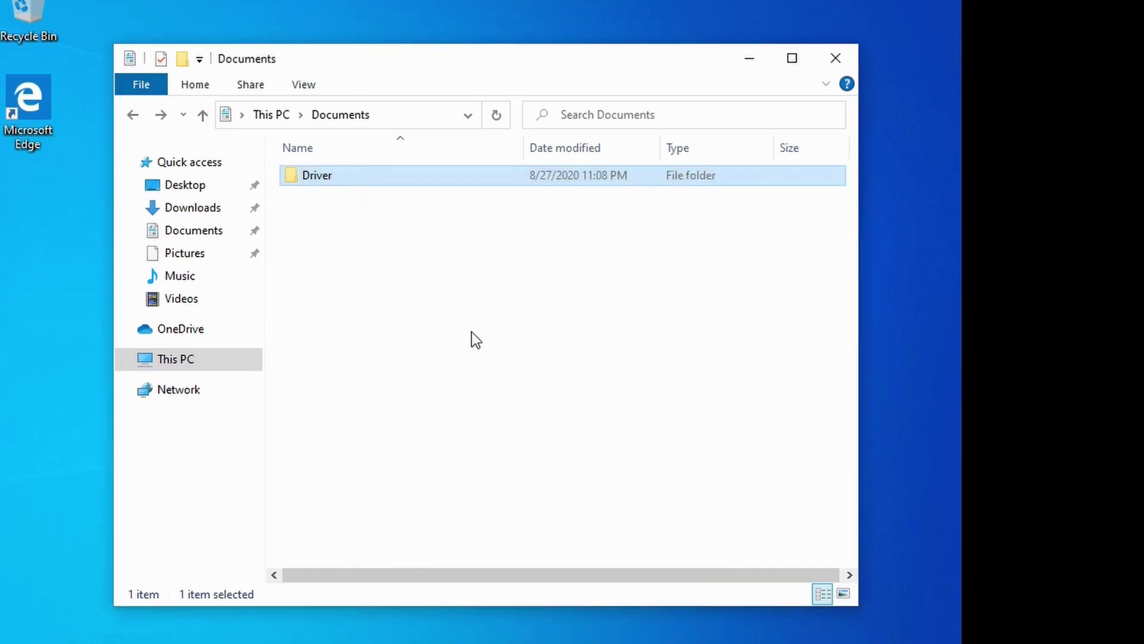
{"action": "left_click", "coordinate": [837, 57]}
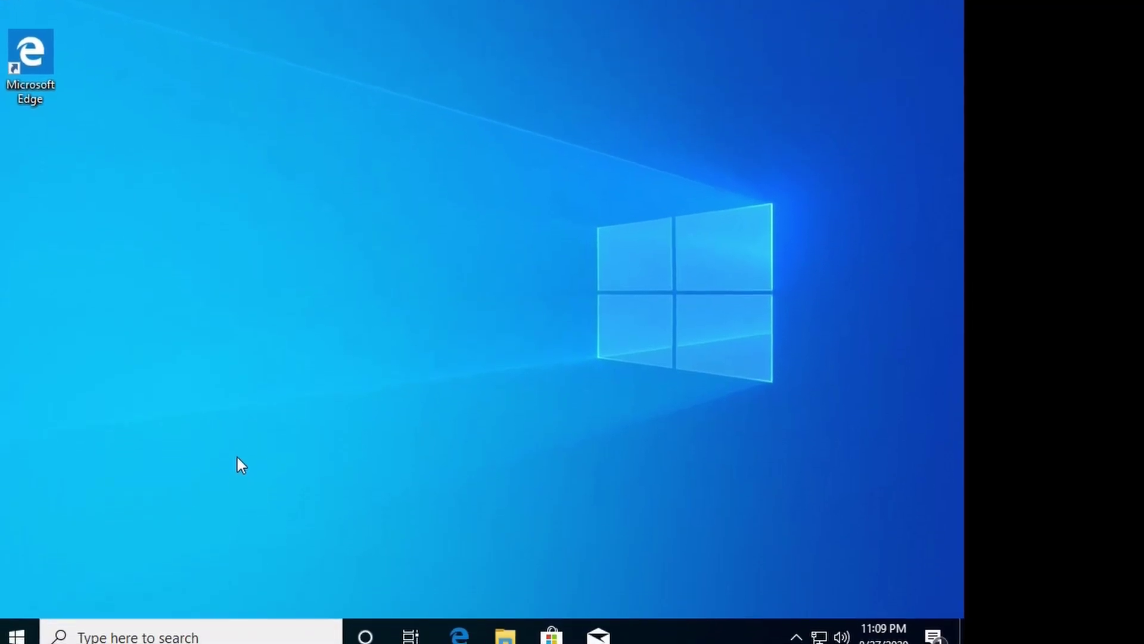
Step: Run ipconfig in Command Prompt and read the guest IPv4 address 192.168.122.238
{"action": "left_click", "coordinate": [110, 637]}
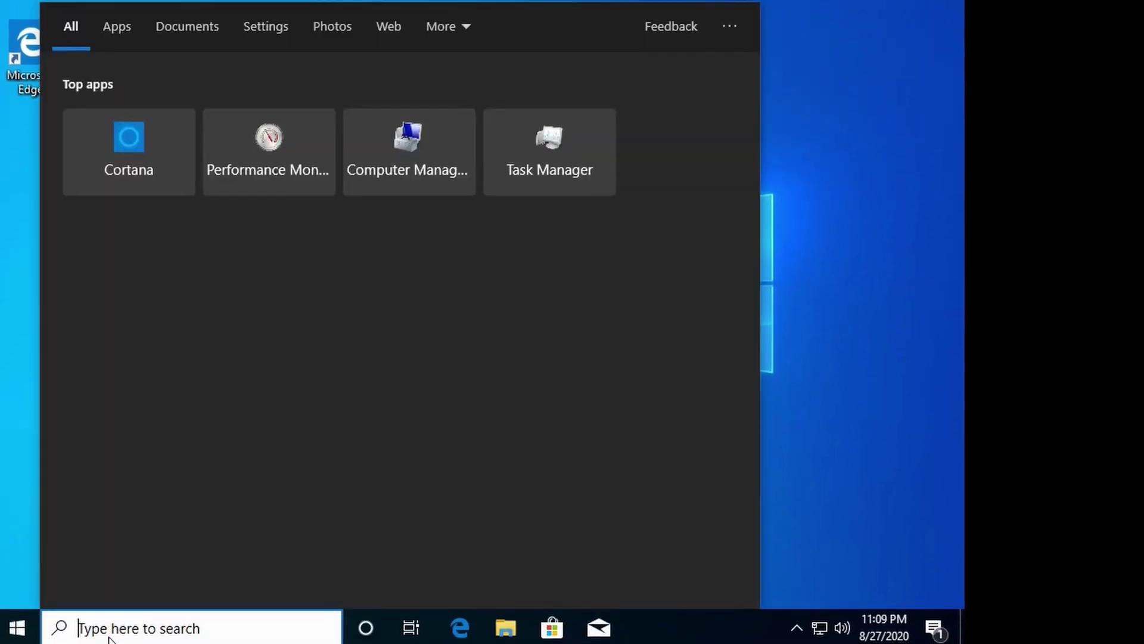
{"action": "type", "text": "cmd"}
{"action": "key", "text": "Return"}
{"action": "type", "text": "ipconfig"}
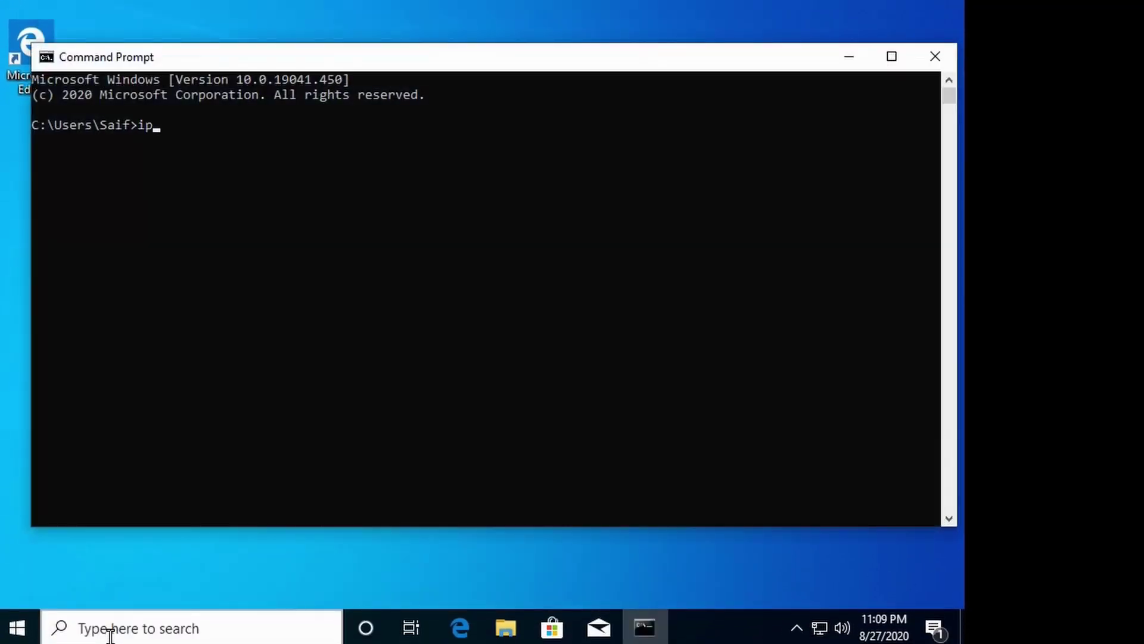
{"action": "key", "text": "Return"}
{"action": "left_click_drag", "start_coordinate": [322, 261], "coordinate": [455, 263]}
{"action": "left_click", "coordinate": [483, 306]}
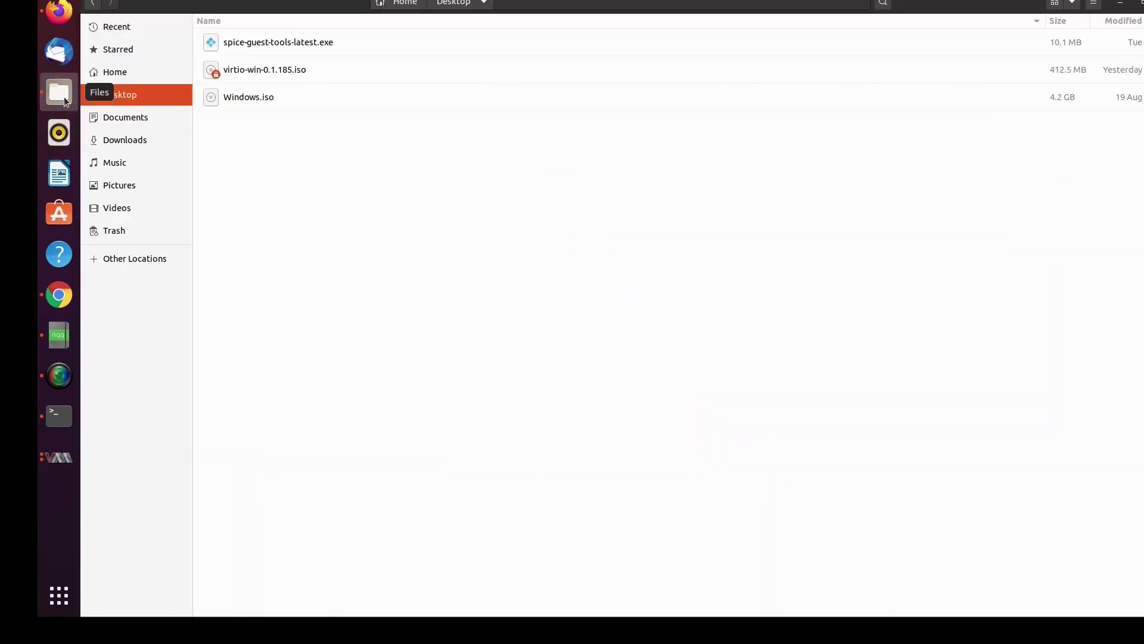
Step: Connect Files to smb://192.168.122.238 and log in to the guest
{"action": "left_click", "coordinate": [123, 258]}
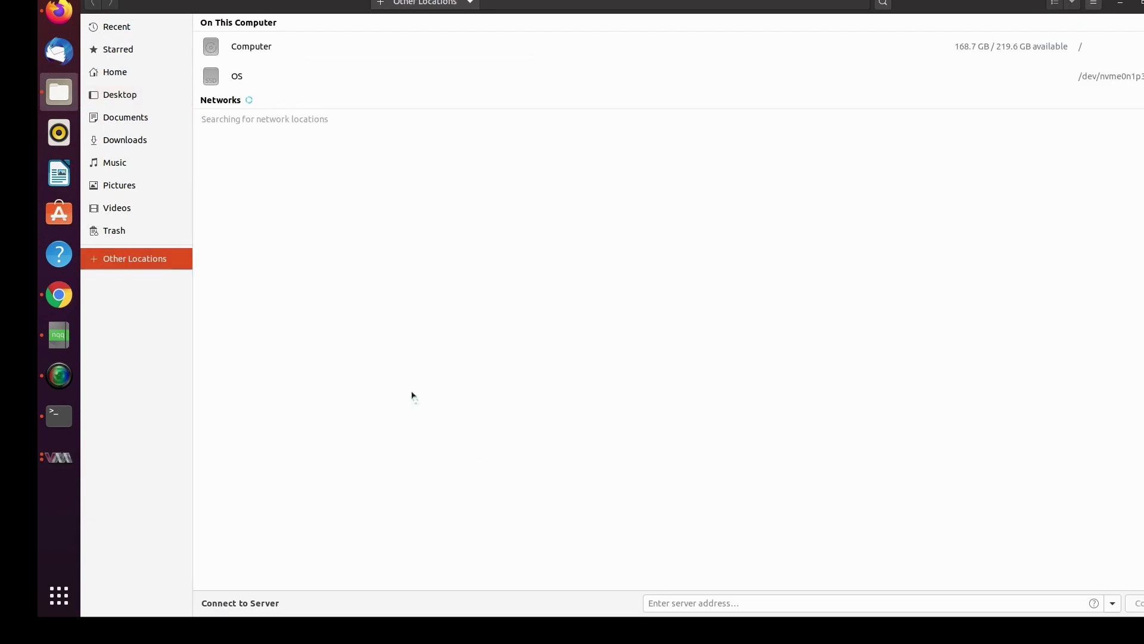
{"action": "left_click", "coordinate": [709, 607]}
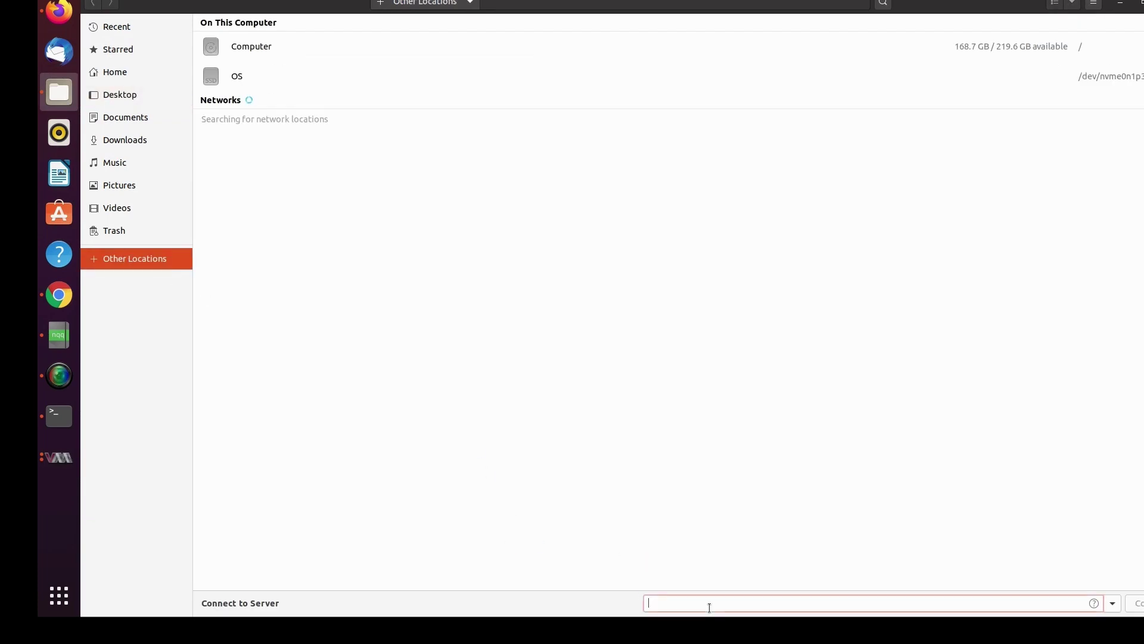
{"action": "type", "text": "smb://192.168.122."}
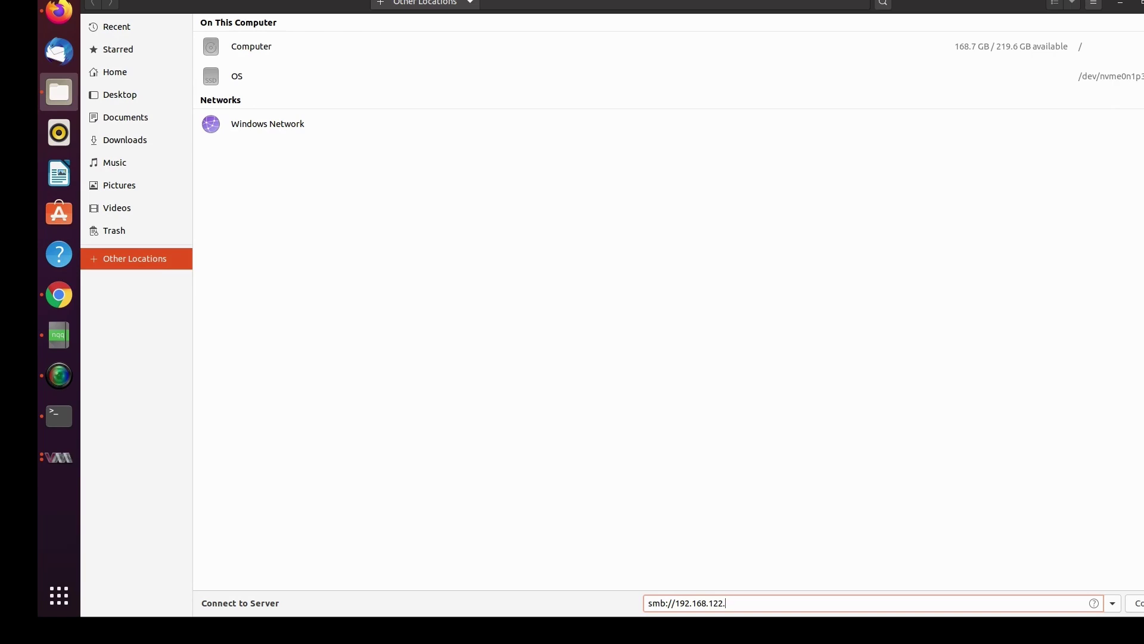
{"action": "type", "text": "238"}
{"action": "key", "text": "Return"}
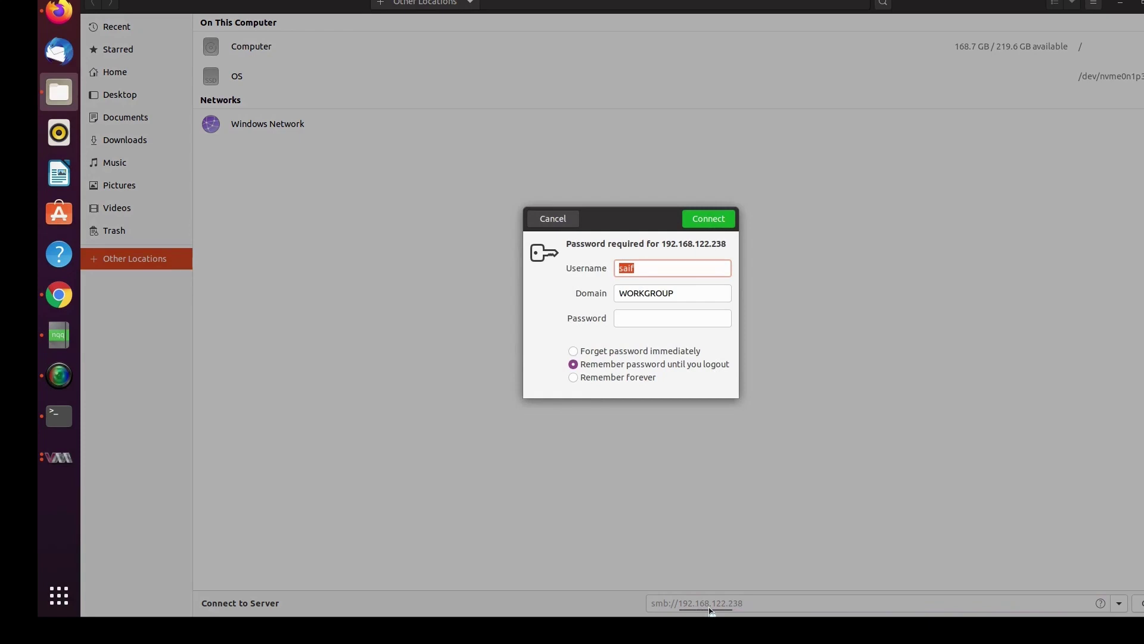
{"action": "key", "text": "Tab"}
{"action": "key", "text": "Tab"}
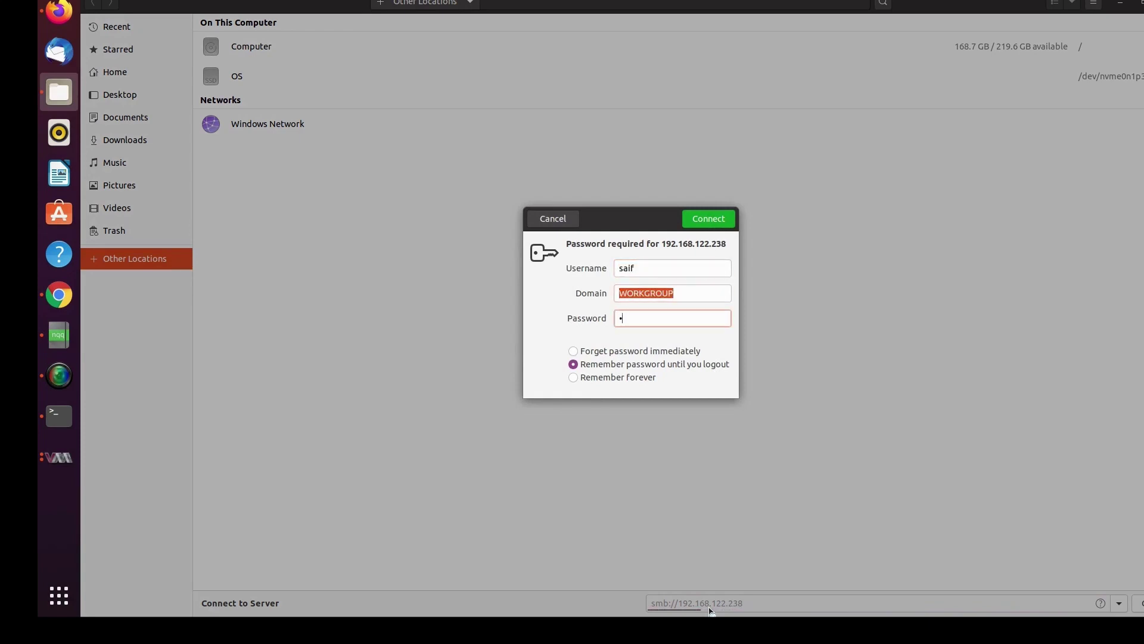
{"action": "key", "text": "Return"}
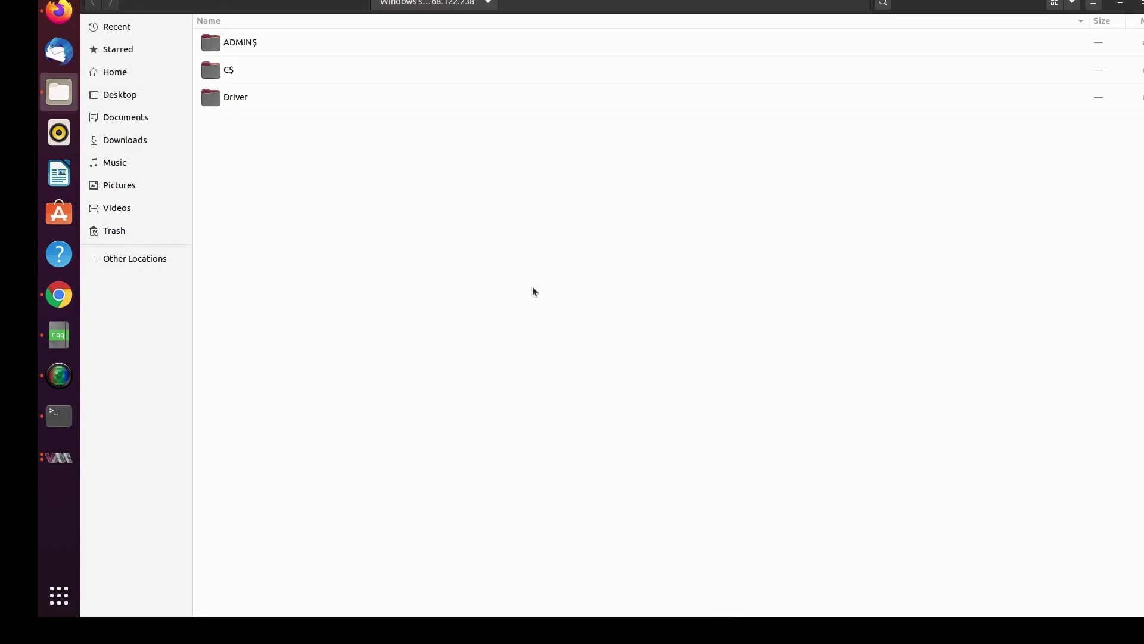
Step: Copy spice-guest-tools-latest.exe from the host Desktop into the guest's Driver share
{"action": "left_click", "coordinate": [267, 100]}
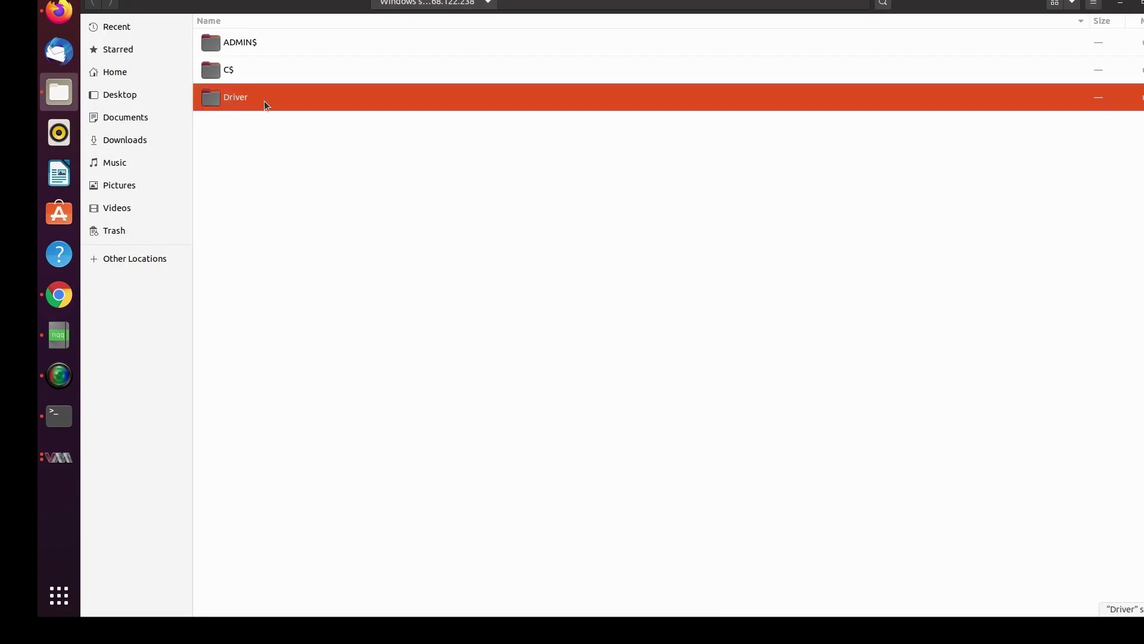
{"action": "left_click", "coordinate": [111, 97]}
{"action": "left_click", "coordinate": [255, 42]}
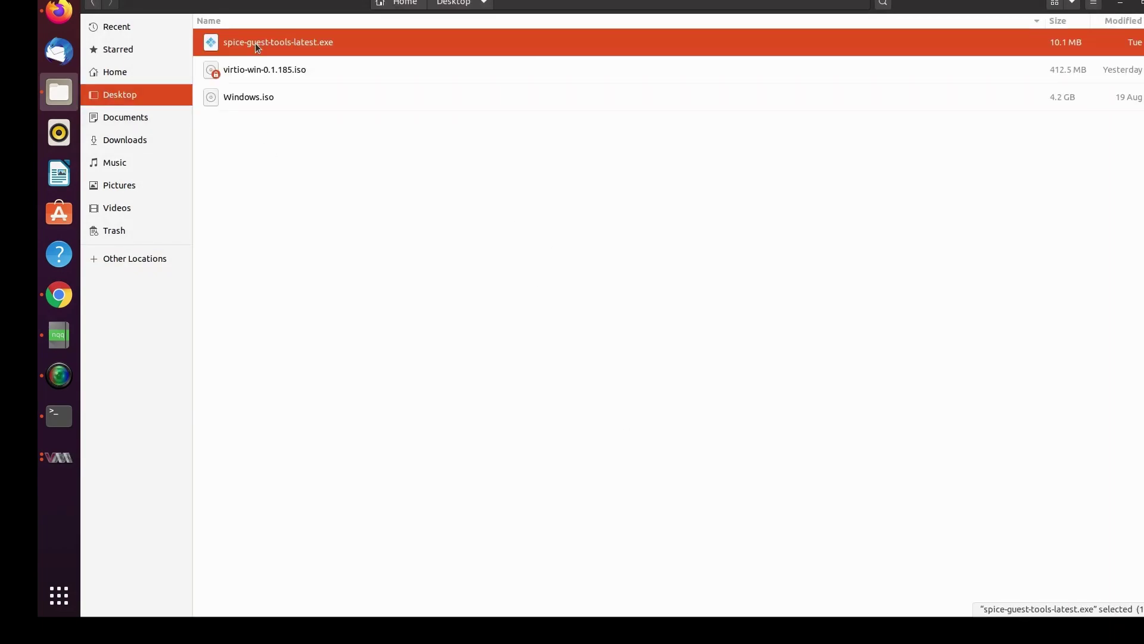
{"action": "right_click", "coordinate": [255, 44]}
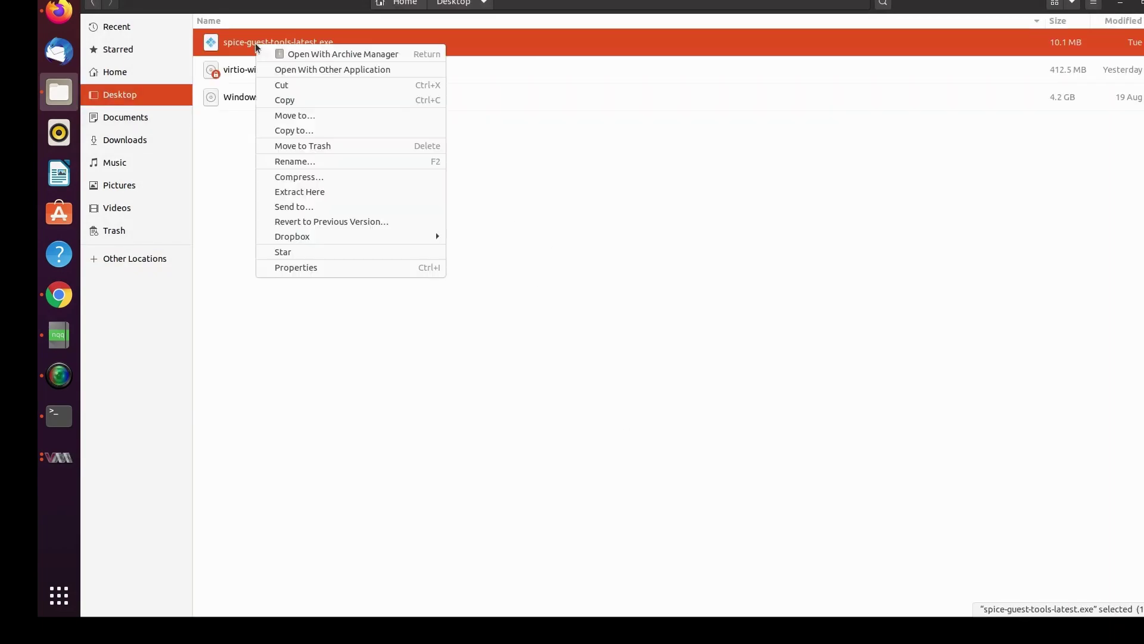
{"action": "left_click", "coordinate": [291, 102]}
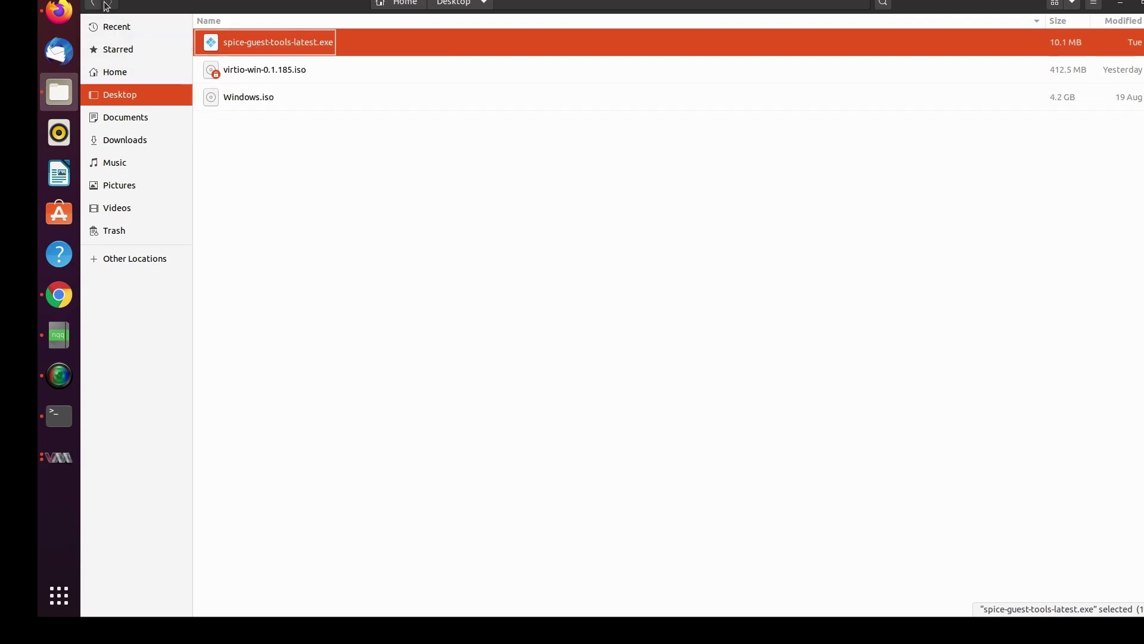
{"action": "left_click", "coordinate": [106, 6]}
{"action": "double_click", "coordinate": [225, 94]}
{"action": "right_click", "coordinate": [276, 112]}
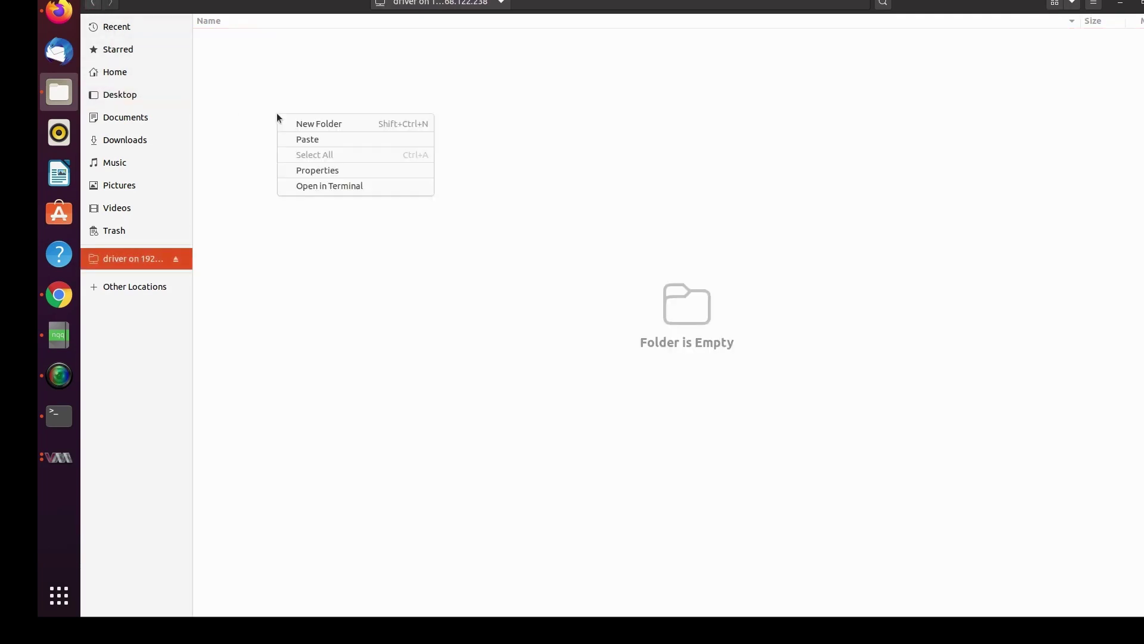
{"action": "left_click", "coordinate": [315, 142]}
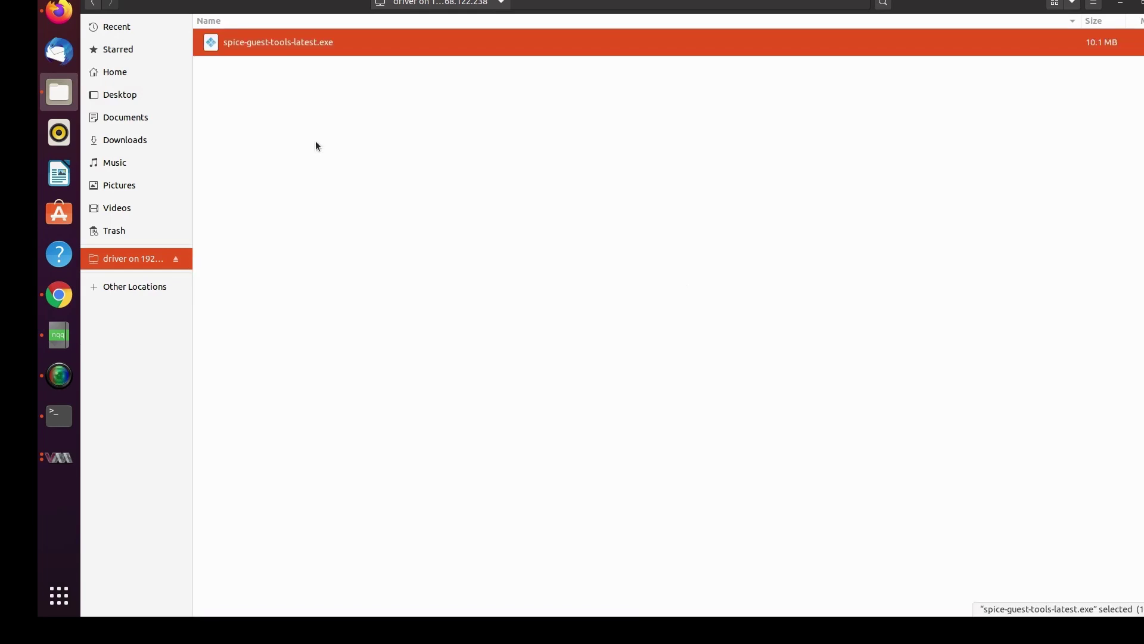
{"action": "left_click", "coordinate": [51, 461]}
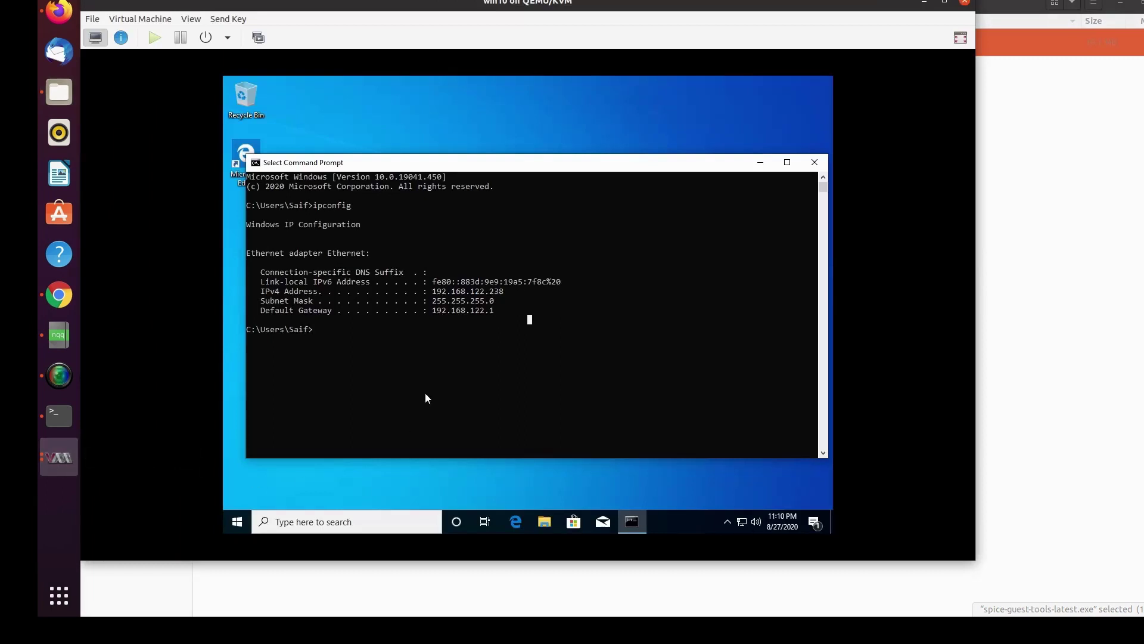
Step: Run spice-guest-tools-latest from Documents\Driver in the guest and approve the device software install
{"action": "left_click", "coordinate": [541, 530]}
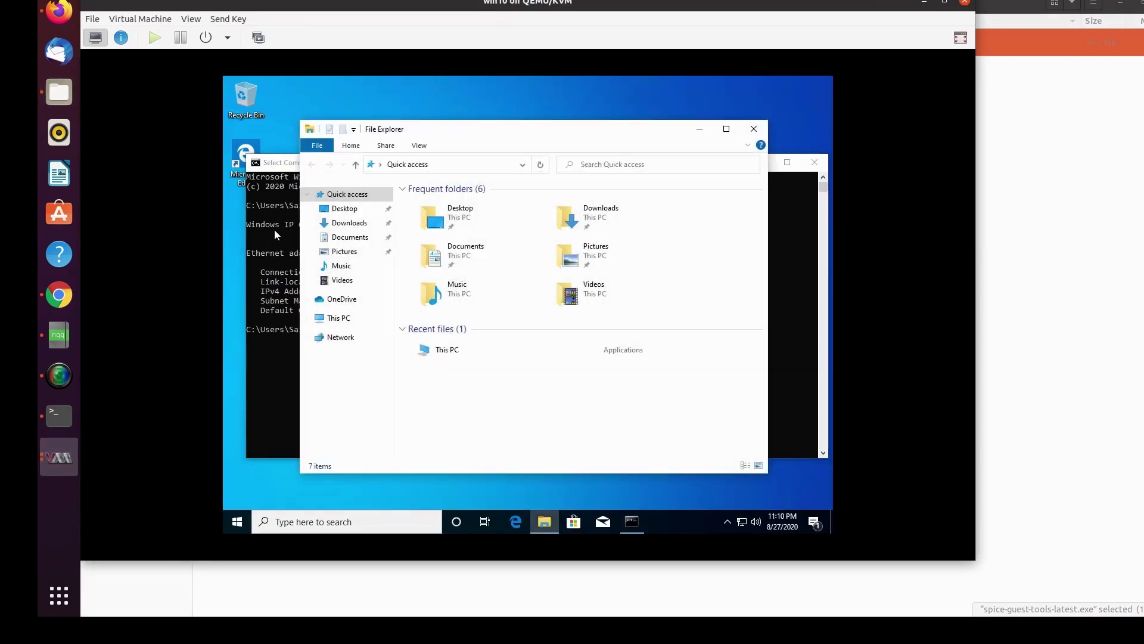
{"action": "left_click", "coordinate": [352, 238]}
{"action": "double_click", "coordinate": [429, 209]}
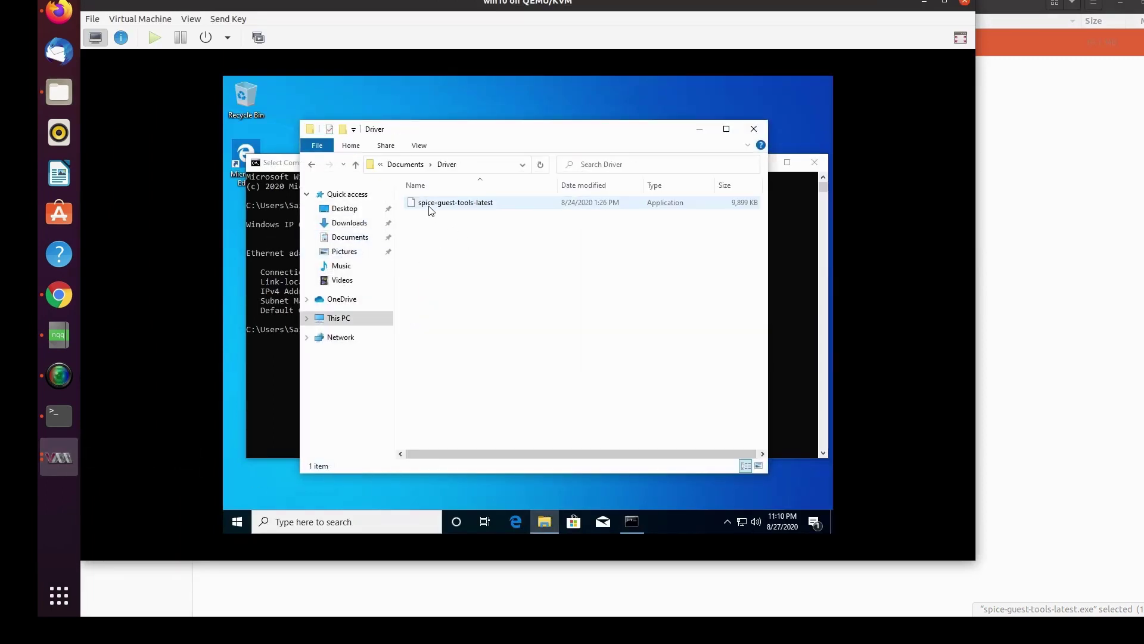
{"action": "double_click", "coordinate": [432, 204]}
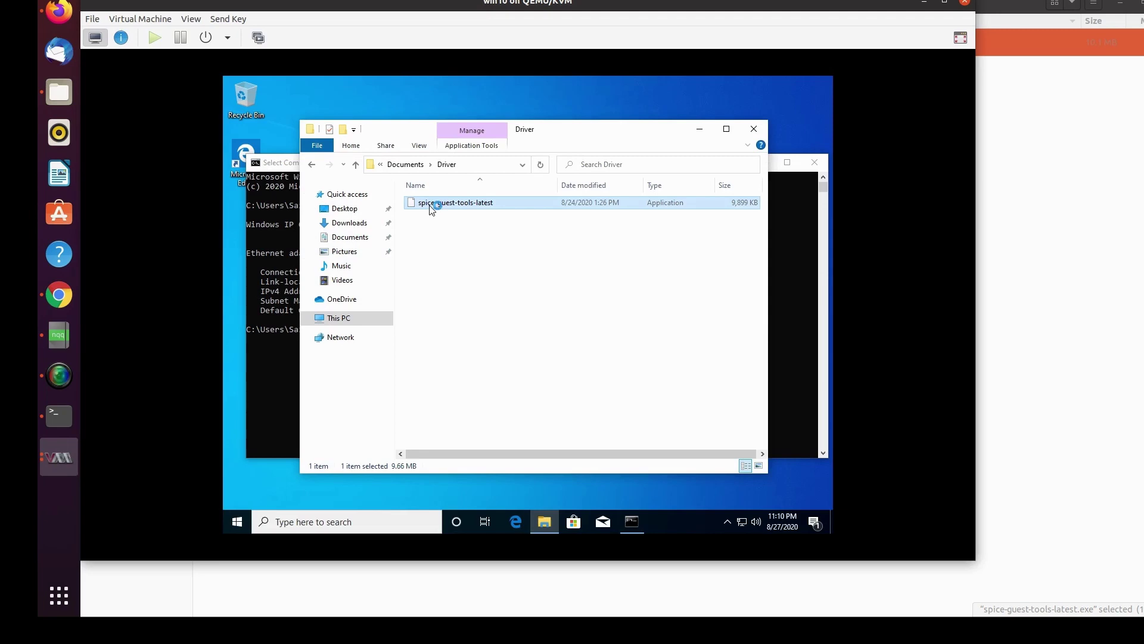
{"action": "left_click", "coordinate": [563, 299]}
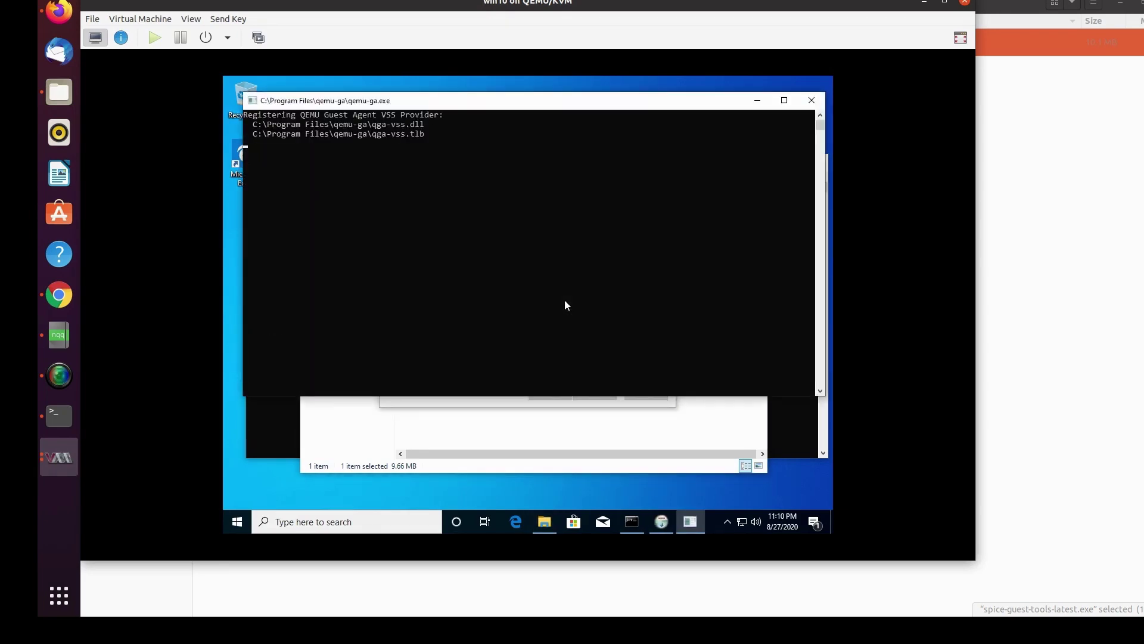
{"action": "key", "text": "alt+Tab"}
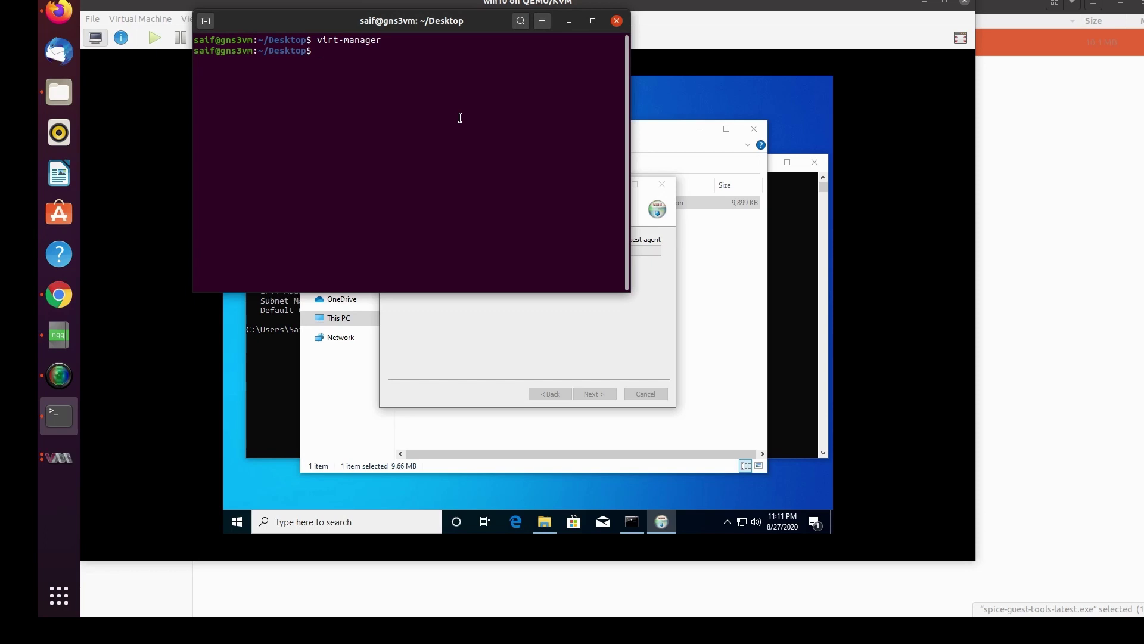
Step: Launch virt-viewer from the host terminal and finish the SPICE guest tools installer
{"action": "type", "text": "virt-viwere"}
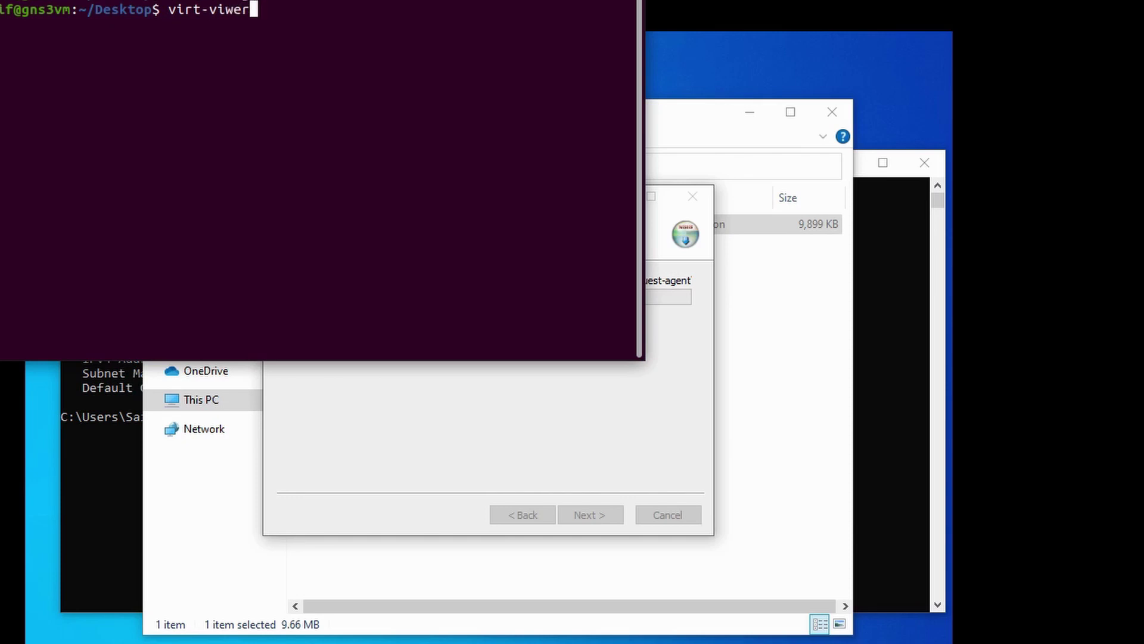
{"action": "key", "text": "BackSpace"}
{"action": "key", "text": "BackSpace"}
{"action": "key", "text": "BackSpace"}
{"action": "key", "text": "BackSpace"}
{"action": "type", "text": "ewer"}
{"action": "key", "text": "Return"}
{"action": "key", "text": "Return"}
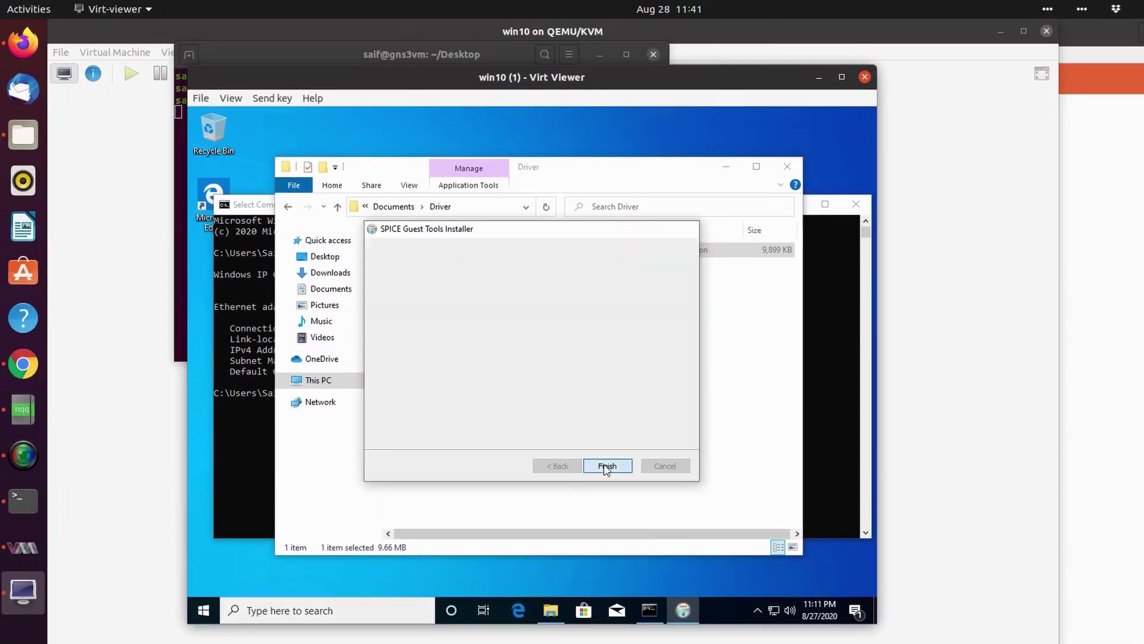
{"action": "left_click", "coordinate": [606, 465]}
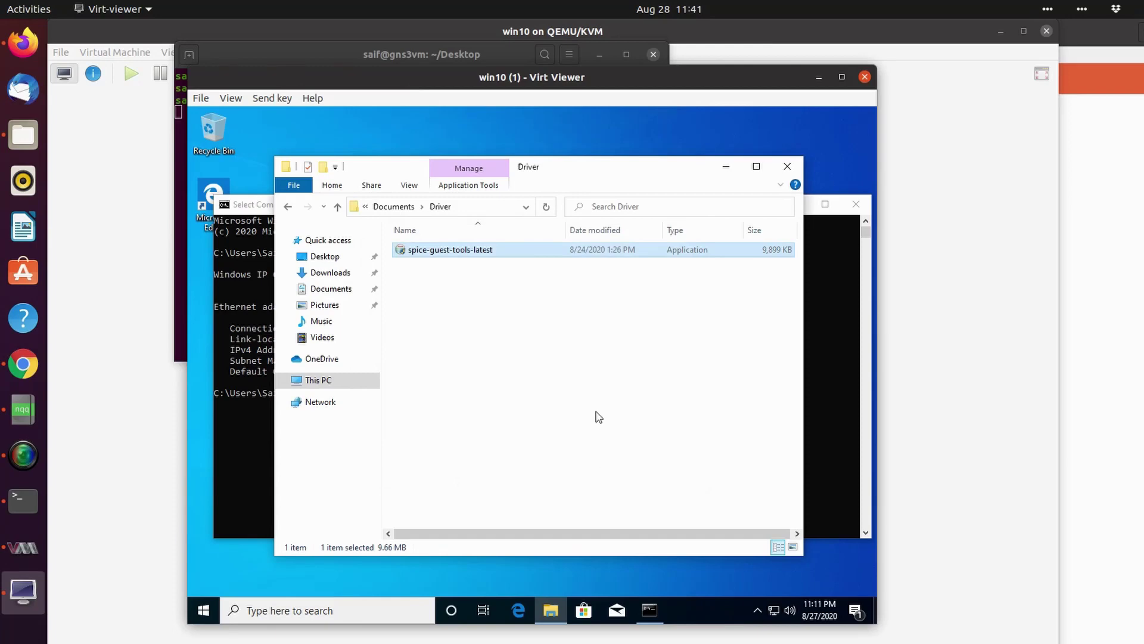
Step: Maximise the Virt Viewer window and show the win10 guest full screen
{"action": "double_click", "coordinate": [334, 76]}
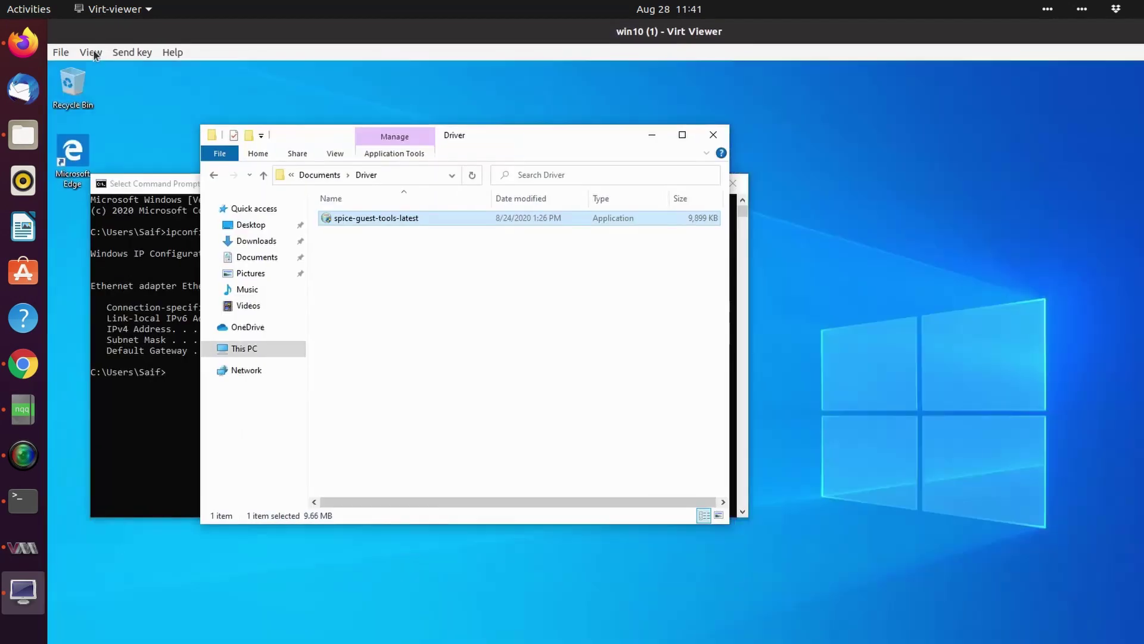
{"action": "left_click", "coordinate": [90, 53]}
{"action": "left_click", "coordinate": [417, 69]}
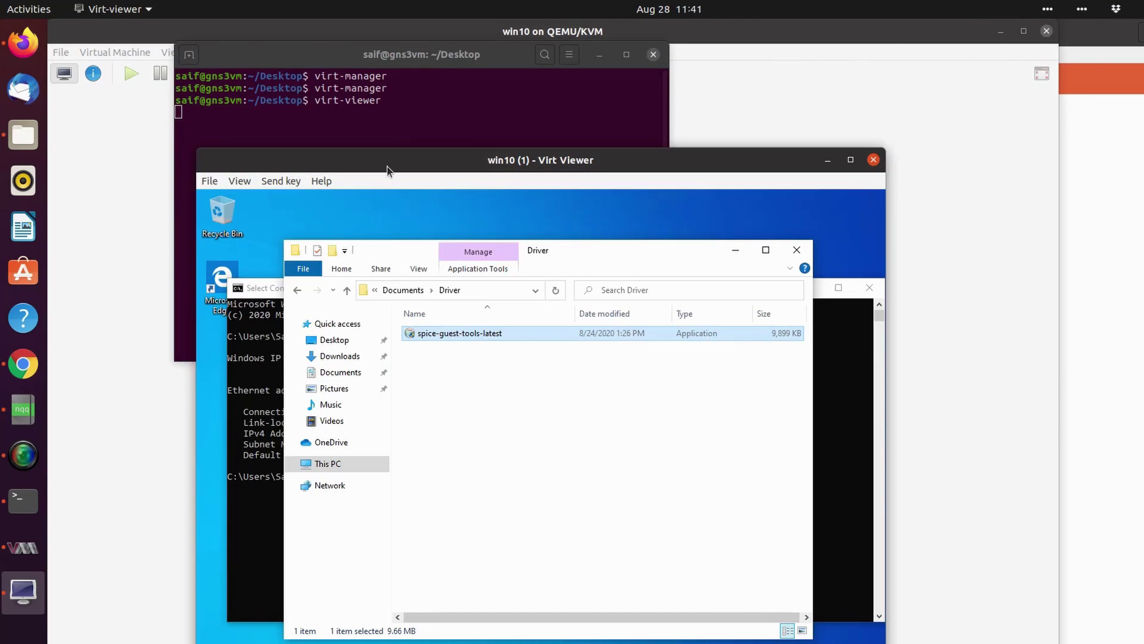
{"action": "double_click", "coordinate": [387, 170]}
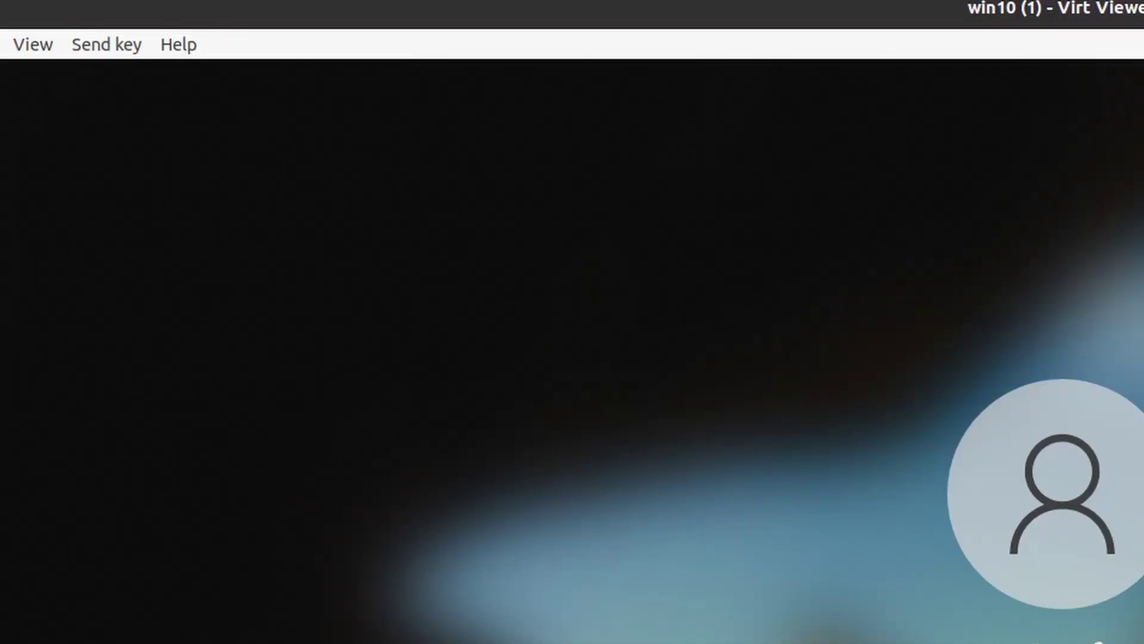
{"action": "left_click", "coordinate": [33, 45]}
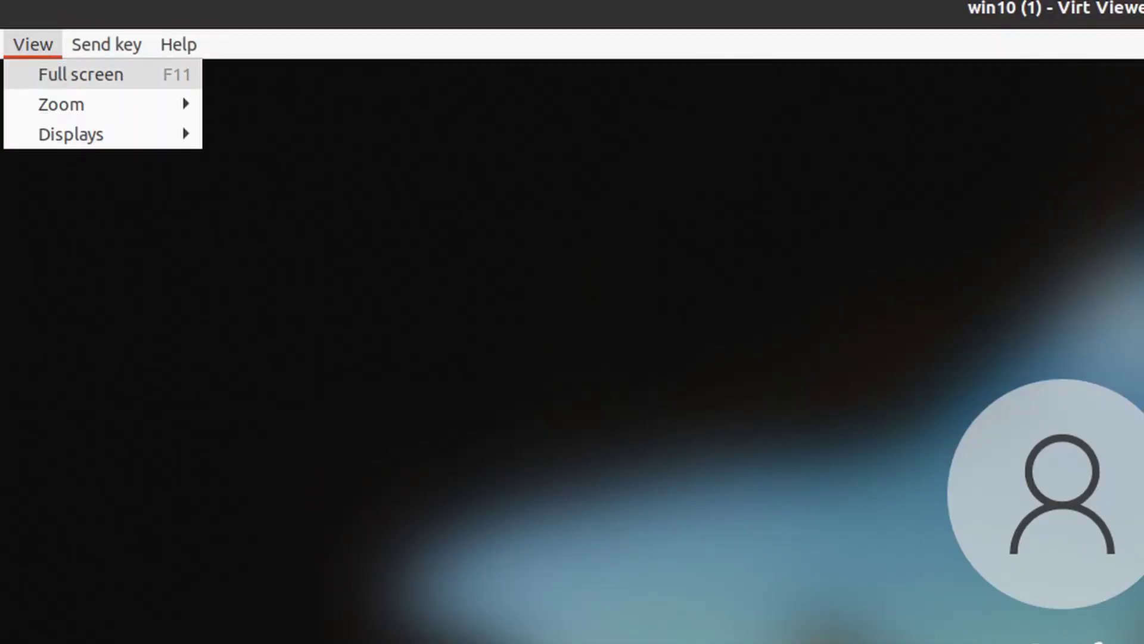
{"action": "left_click", "coordinate": [80, 74]}
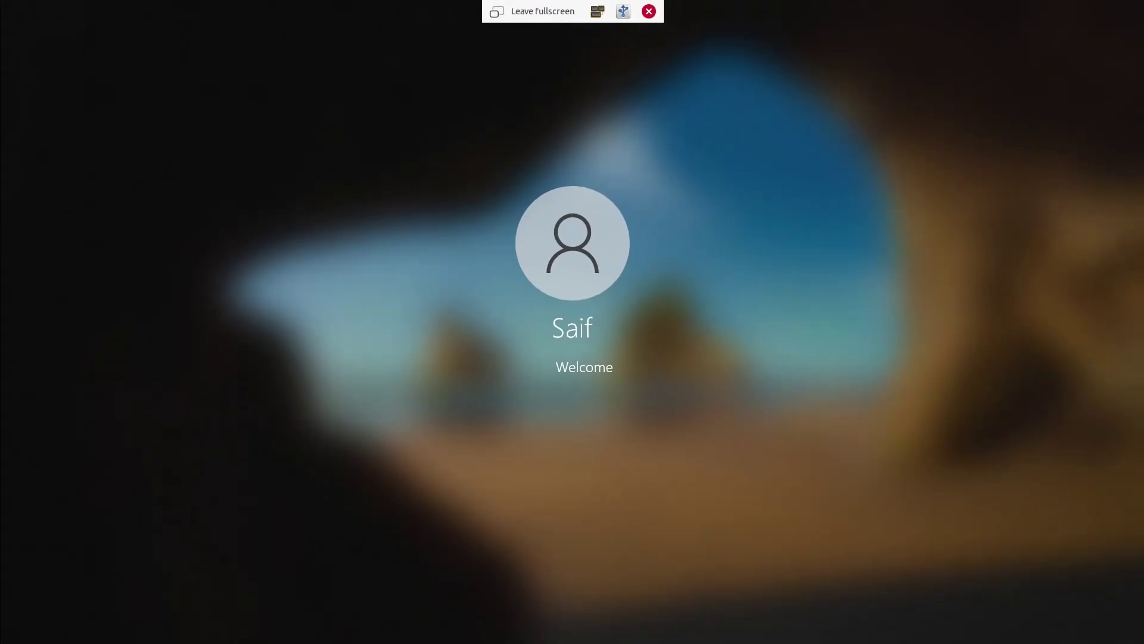